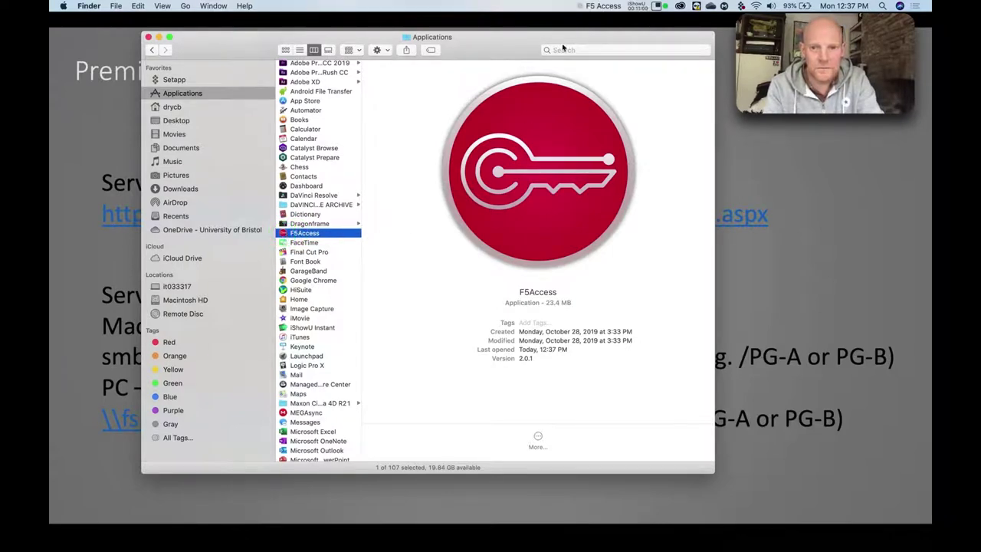
Start the F5 Access connection to UoB VPN and submit the corrected university username.
left_click(603, 7)
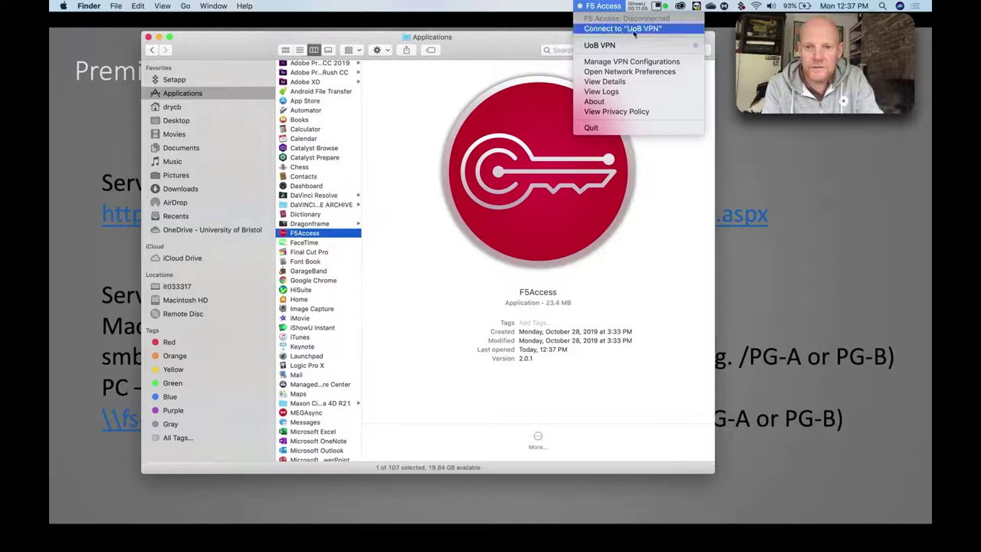
left_click(626, 31)
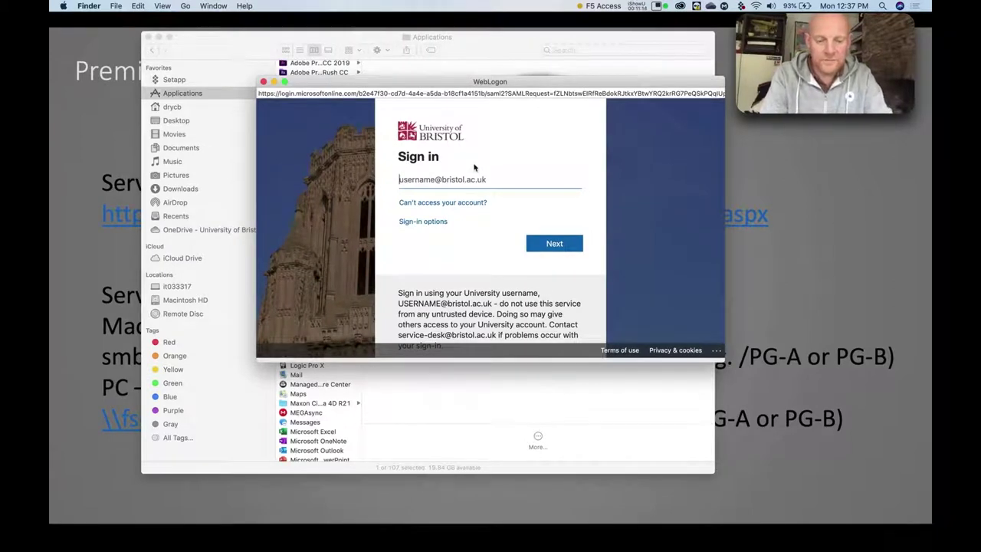
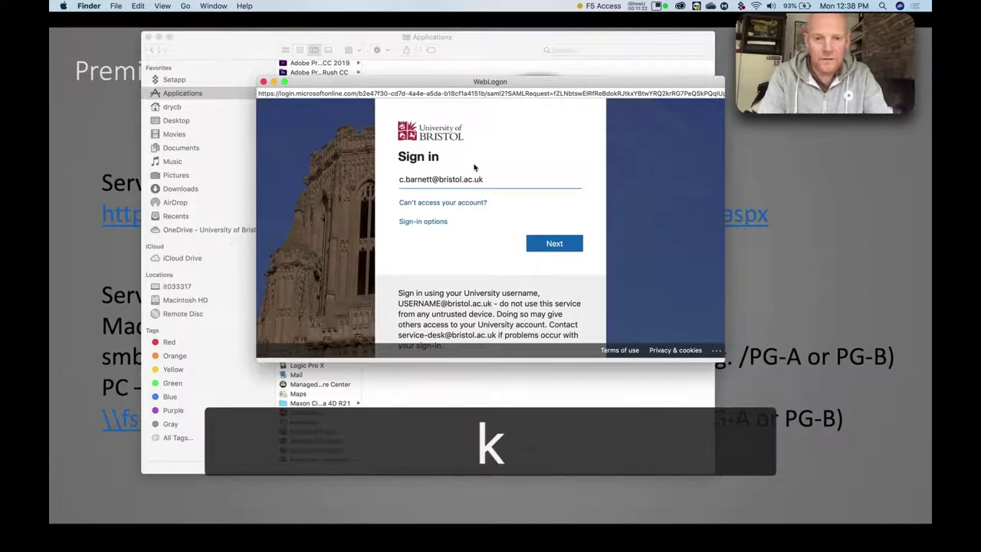
left_click(559, 242)
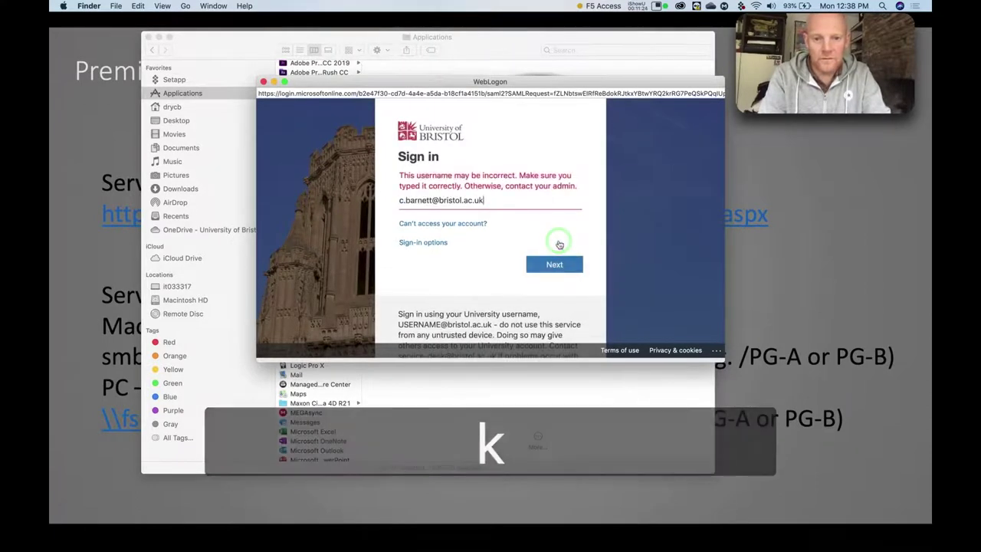
left_click_drag(433, 200, 366, 196)
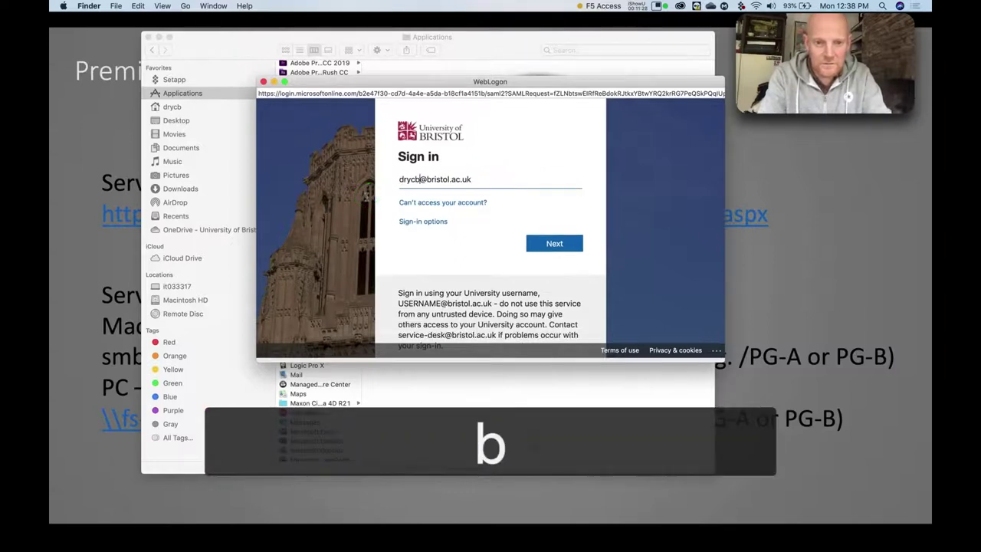
left_click(551, 243)
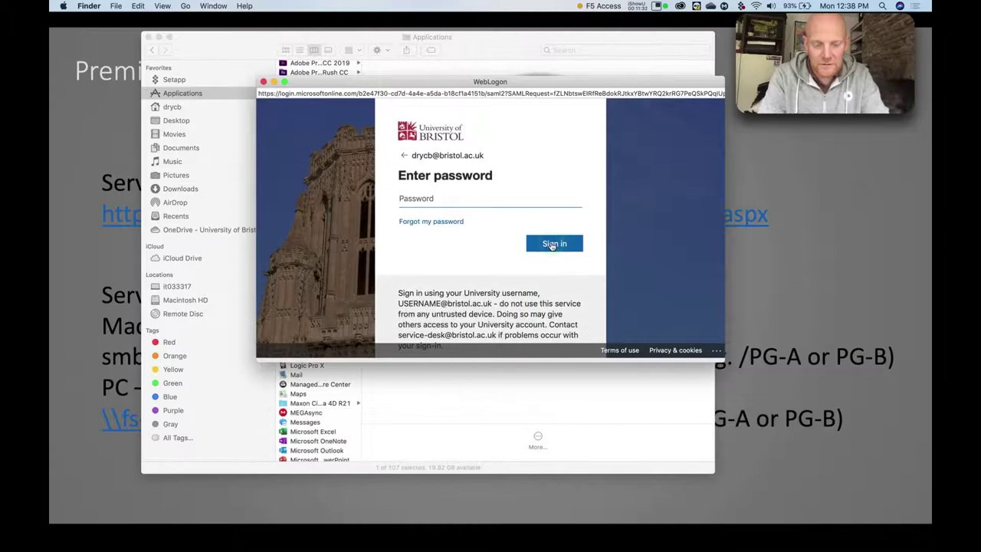
Enter the account password, choose to stay signed in, and leave Finder for another app.
type("**********")
left_click(552, 244)
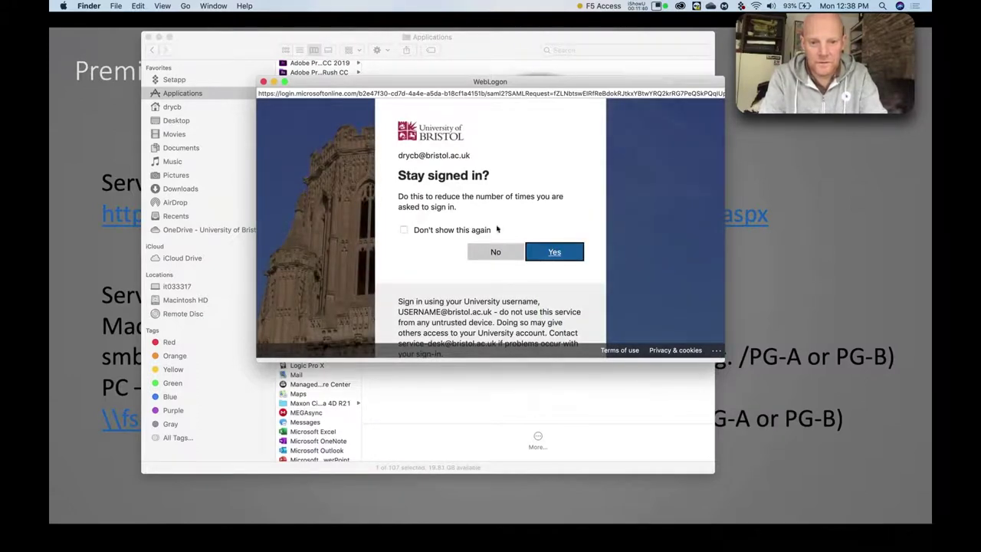
left_click(552, 252)
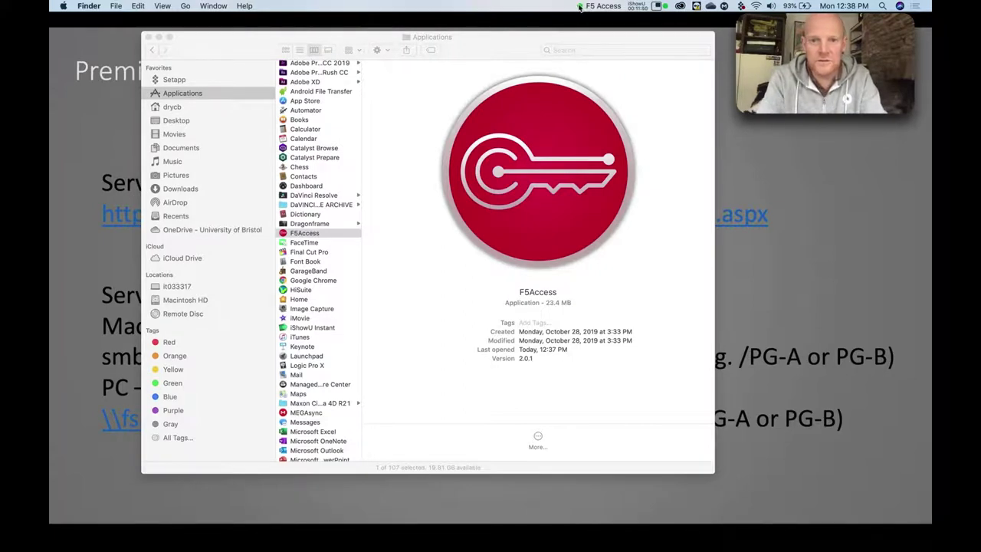
left_click(482, 48)
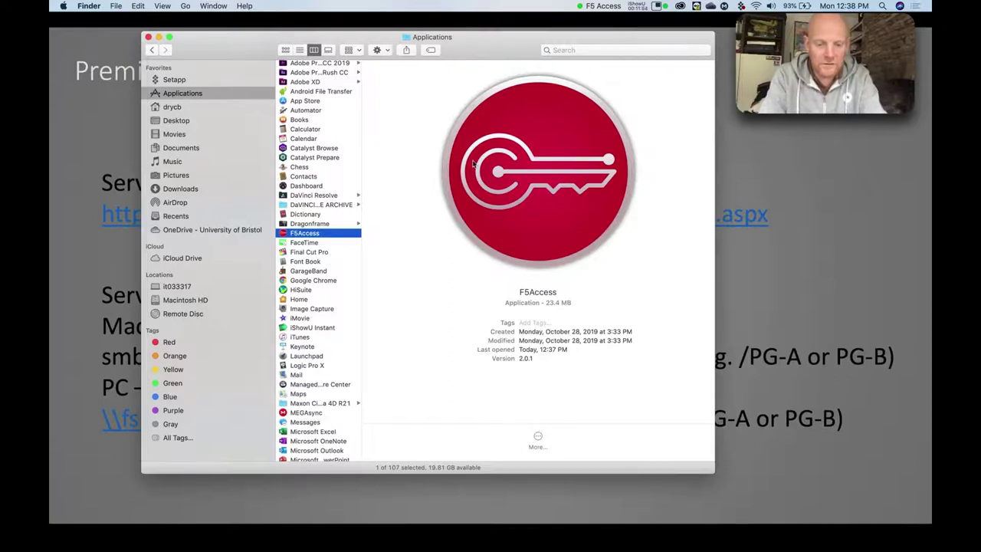
key("super")
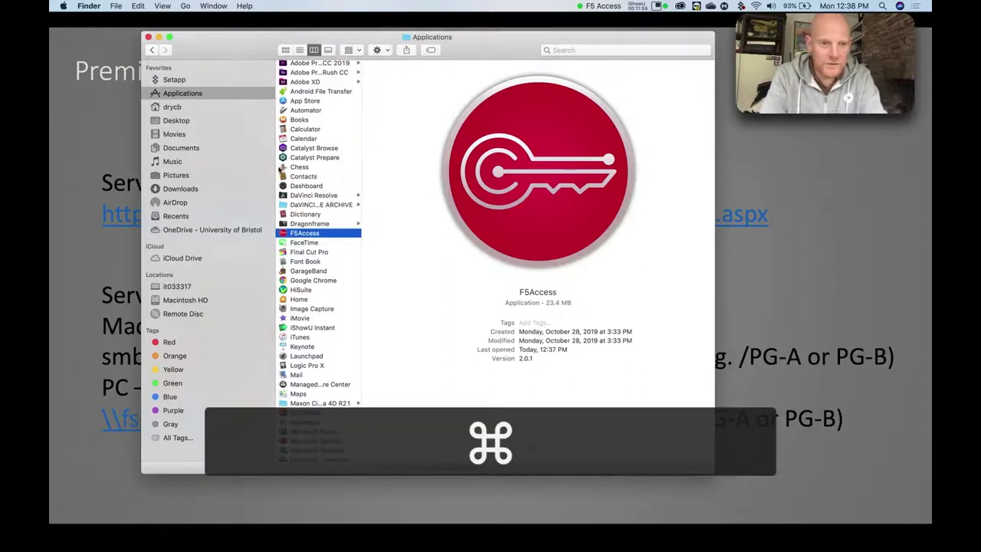
key("super+Tab")
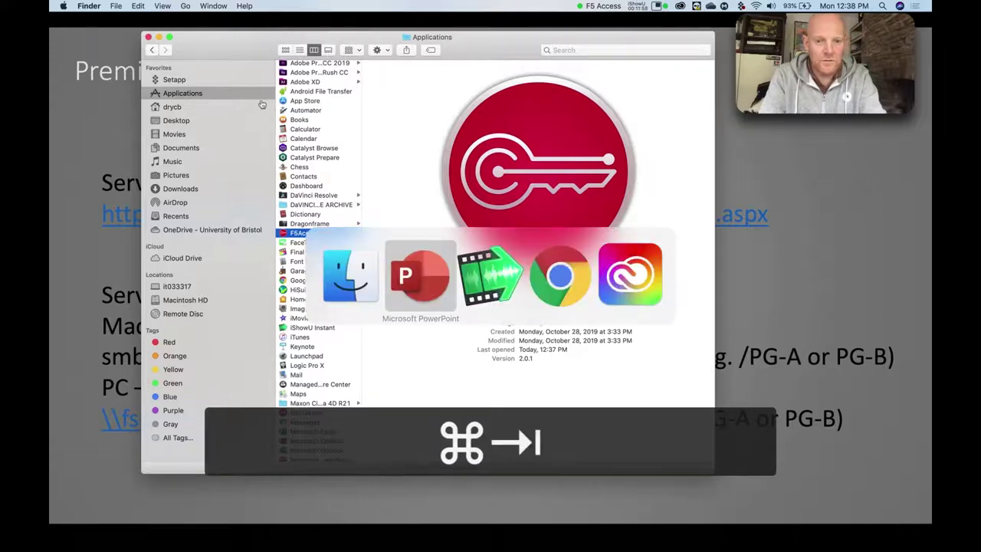
In Chrome's Blackboard, go to the department's Planning and Making your Film page.
key("super+Tab")
key("super+Tab")
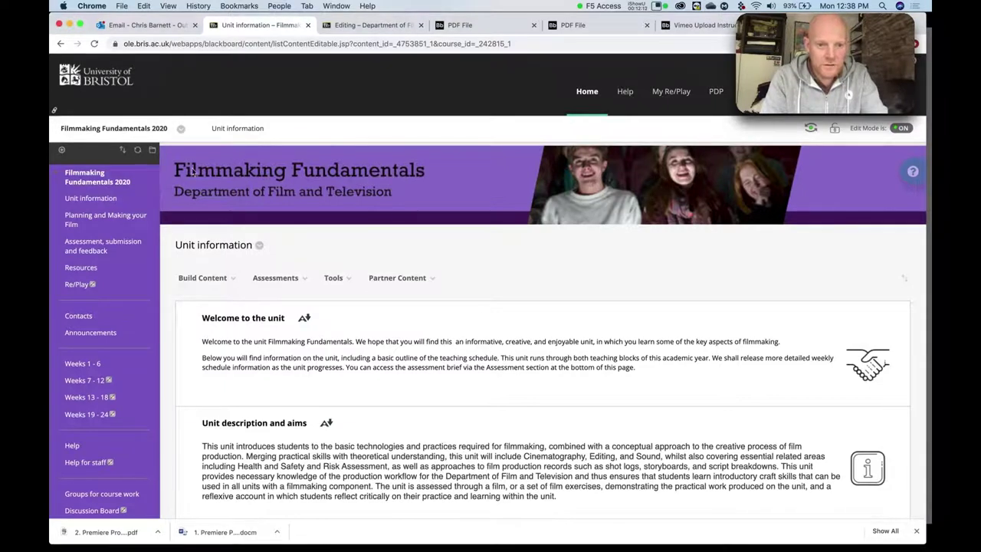
left_click(104, 222)
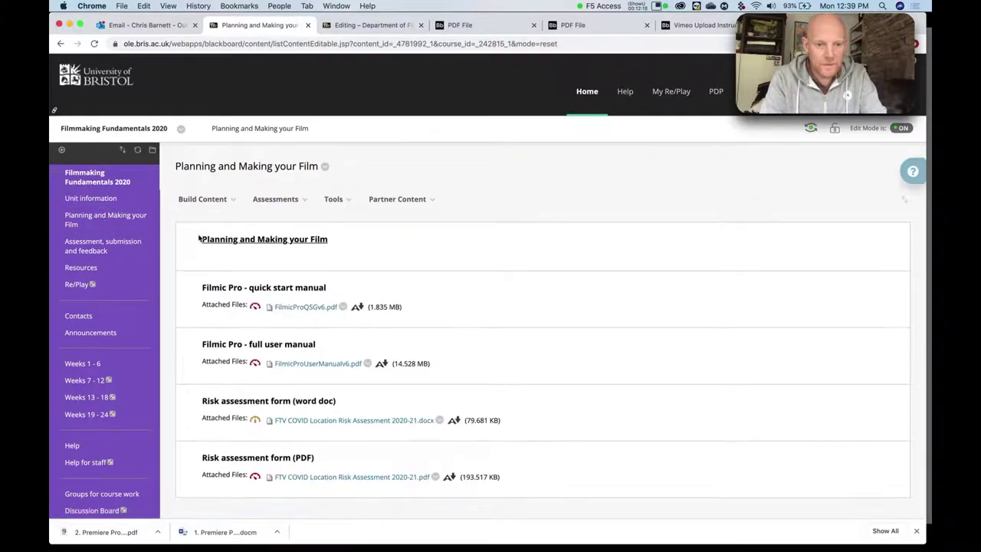
scroll(262, 275, "down", 1)
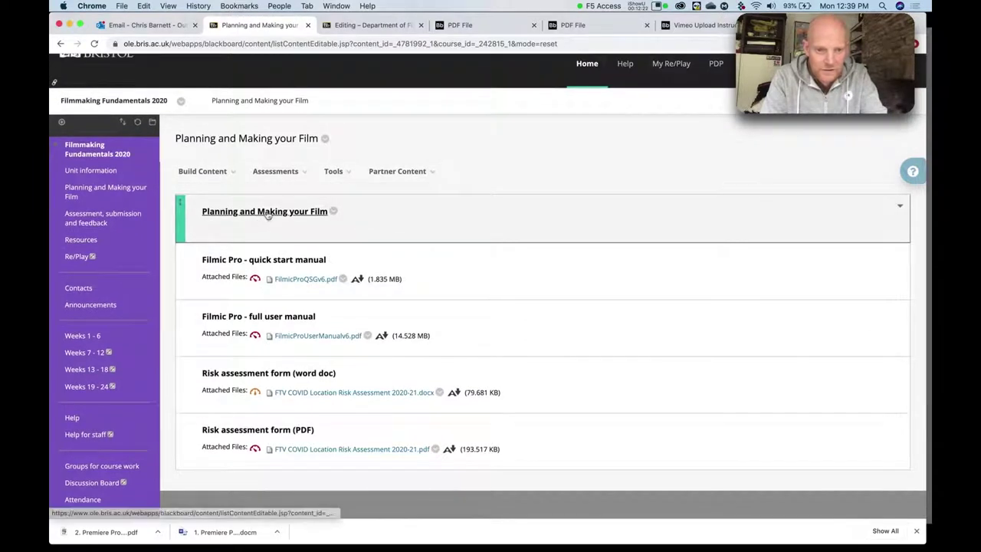
left_click(278, 216)
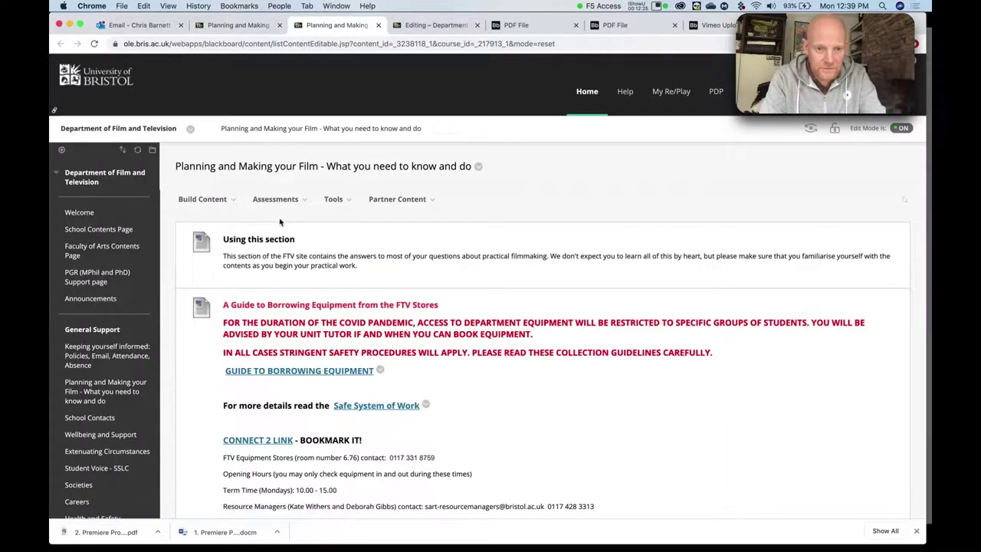
Scroll to Media Server Instructions and open the How to Connect to the Media Server PDF.
scroll(283, 222, "down", 5)
scroll(306, 287, "down", 4)
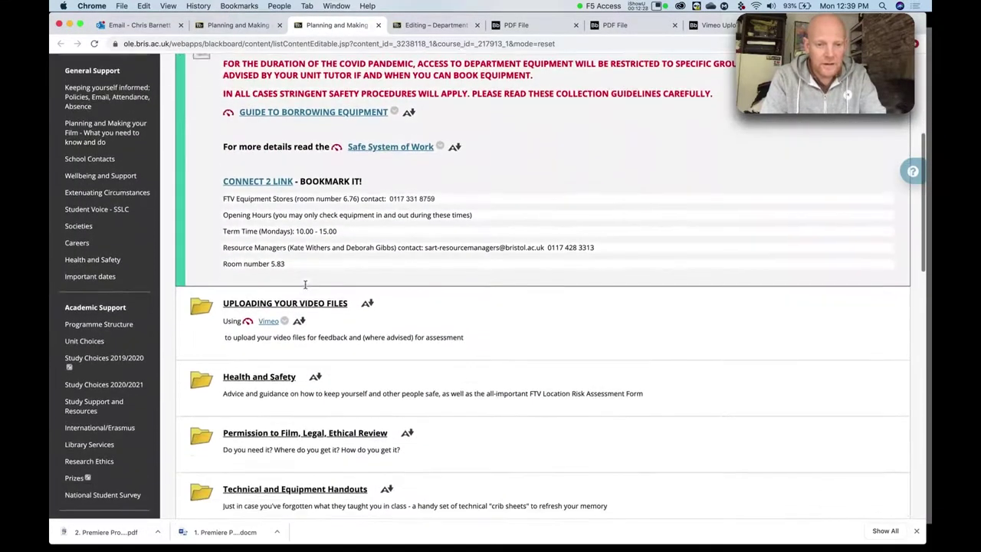
scroll(305, 288, "down", 4)
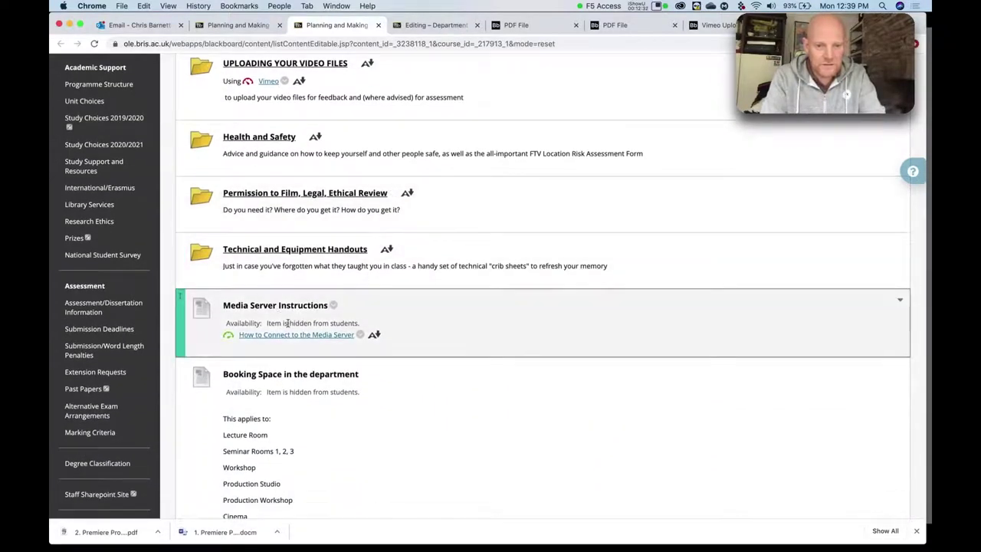
left_click(285, 335)
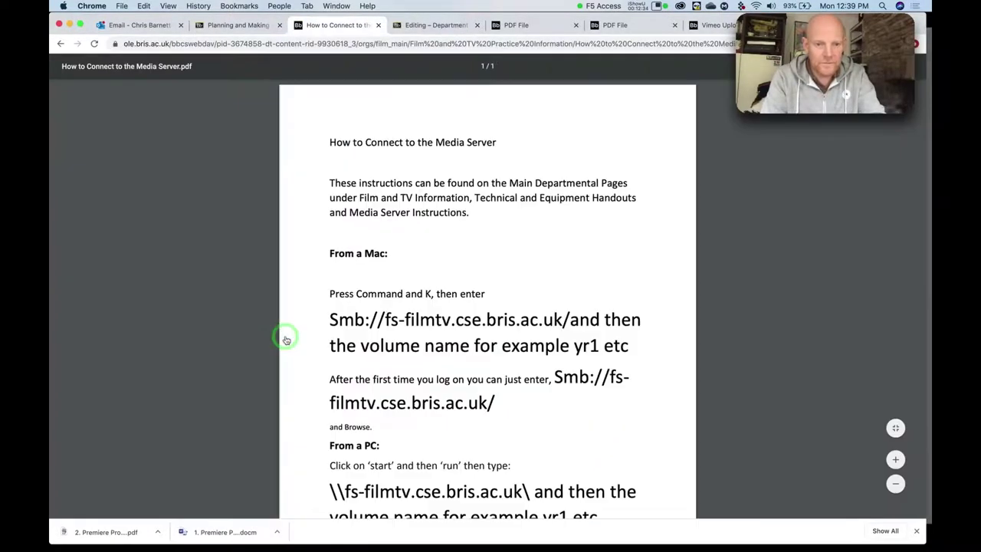
Scroll to the PDF's Mac server address smb://fs-filmtv.cse.bris.ac.uk/, then bring Finder forward.
scroll(465, 228, "down", 2)
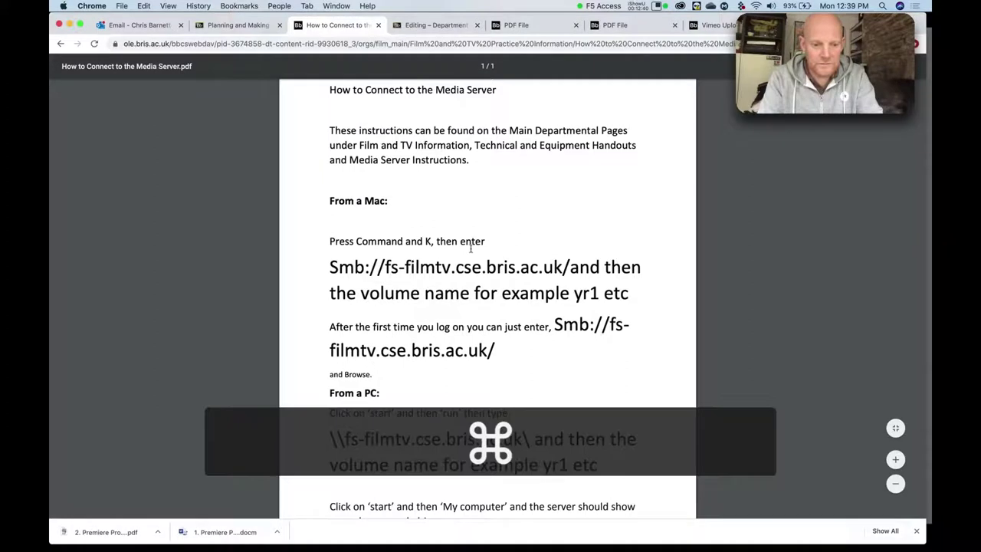
key("super+Tab")
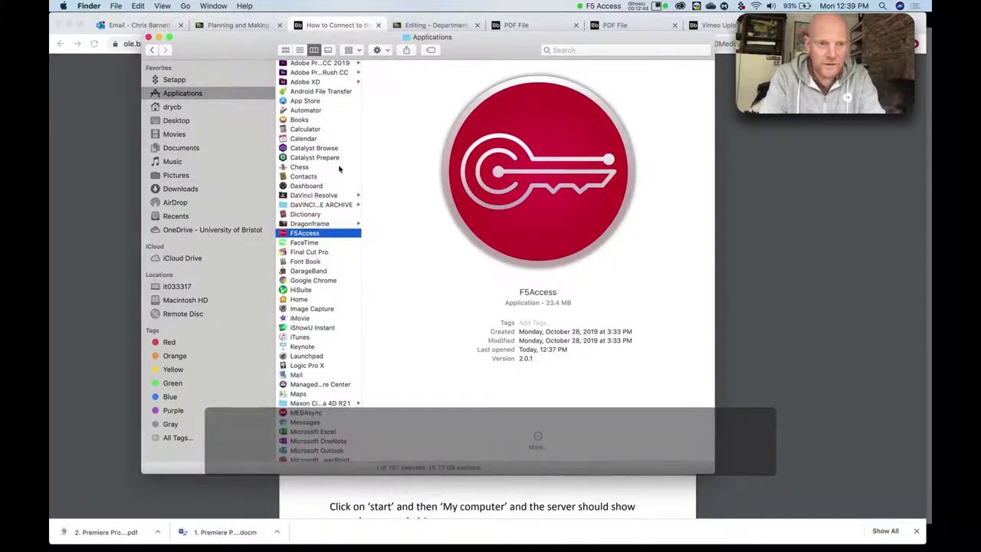
left_click(149, 38)
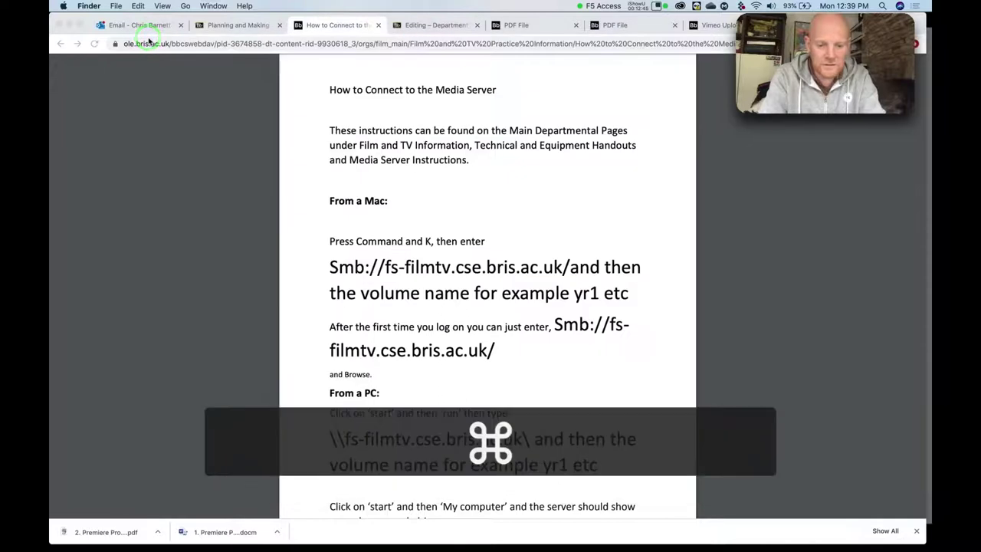
In Connect to Server, change the address to smb://fs-filmtv.cse.bris.ac.uk/PG-B and connect.
key("super+k")
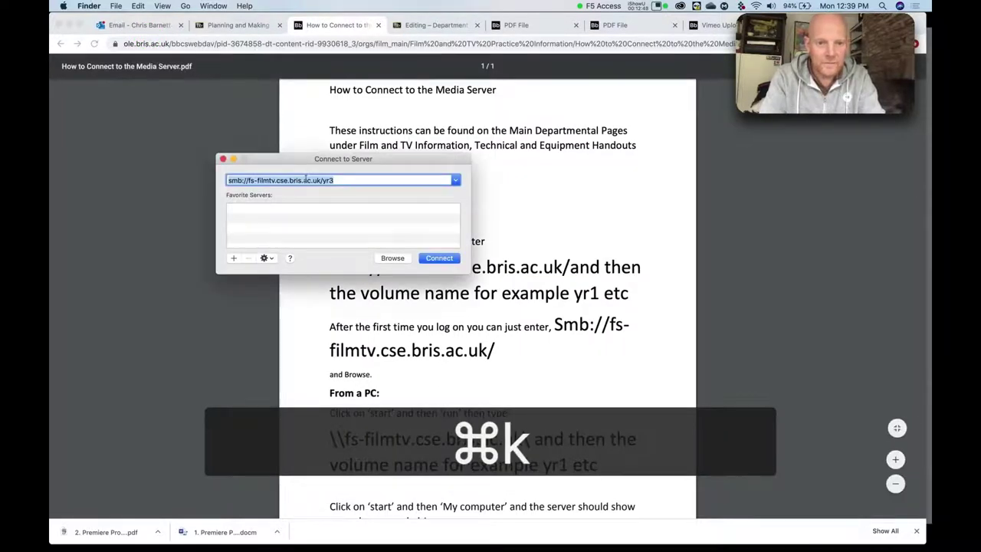
left_click(340, 179)
key("BackSpace")
key("BackSpace")
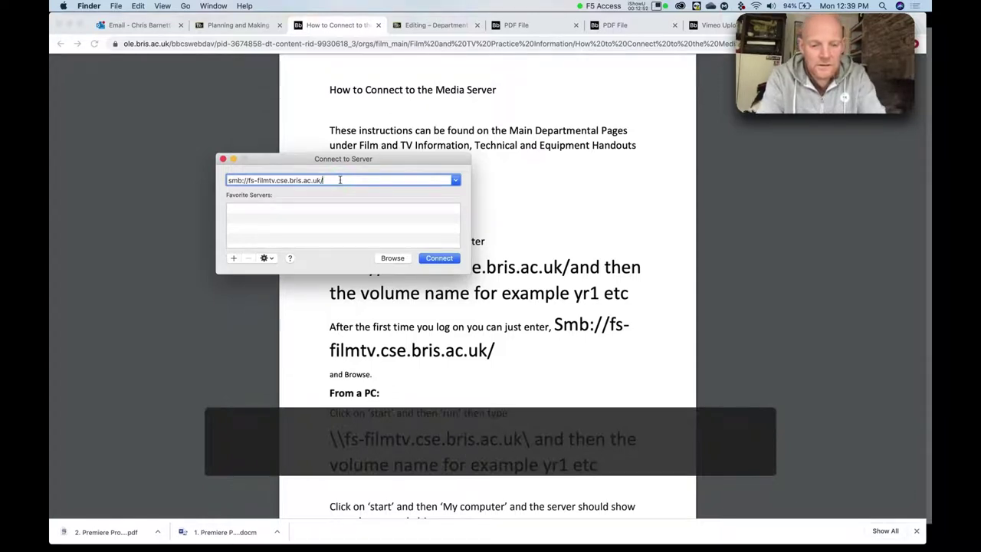
type("yr")
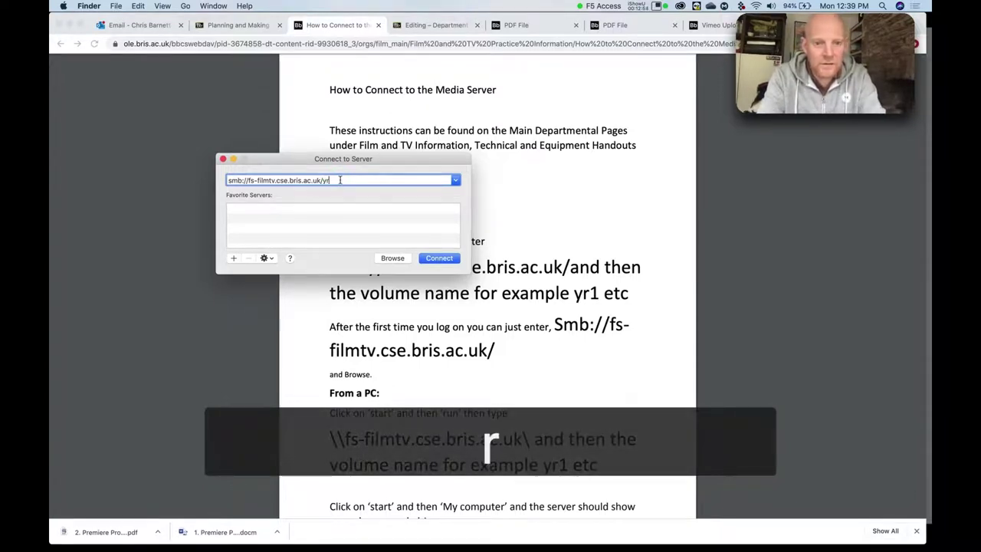
type("1")
left_click_drag(324, 180, 204, 180)
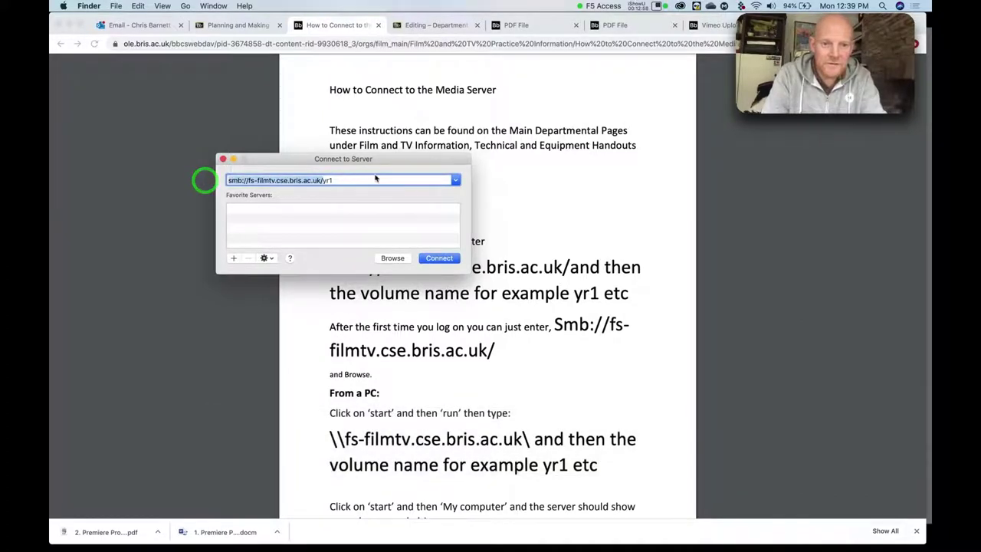
left_click(350, 179)
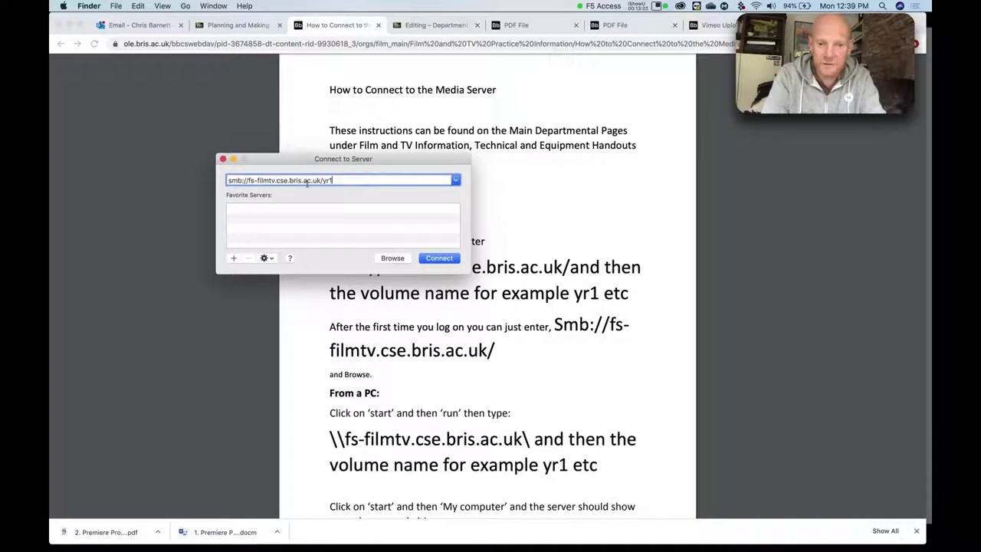
left_click_drag(343, 158, 365, 116)
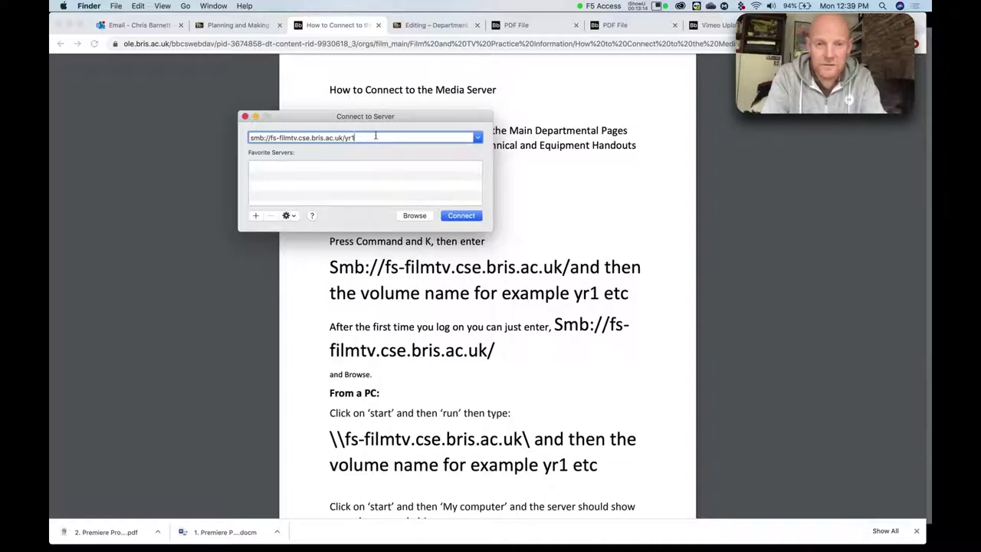
key("BackSpace")
key("BackSpace")
key("BackSpace")
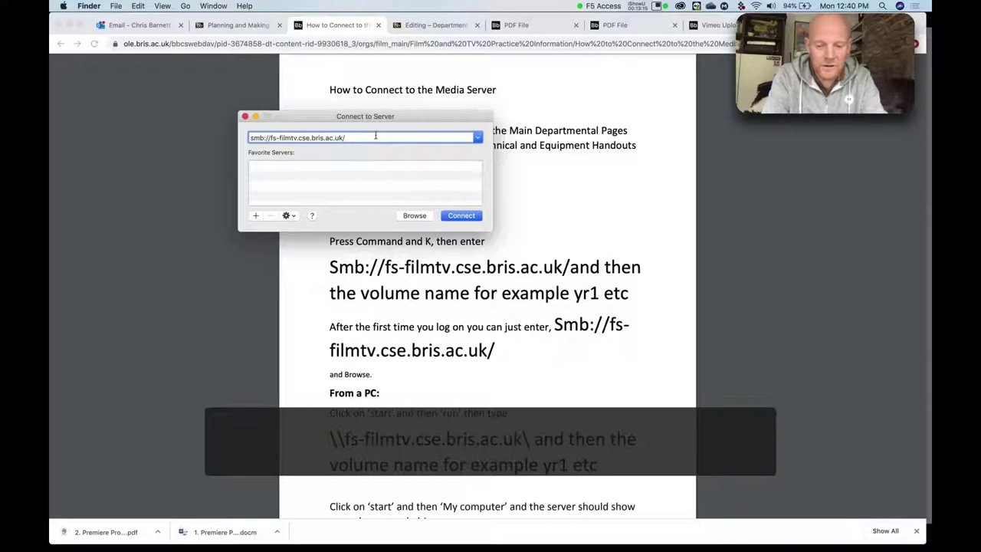
type("PG")
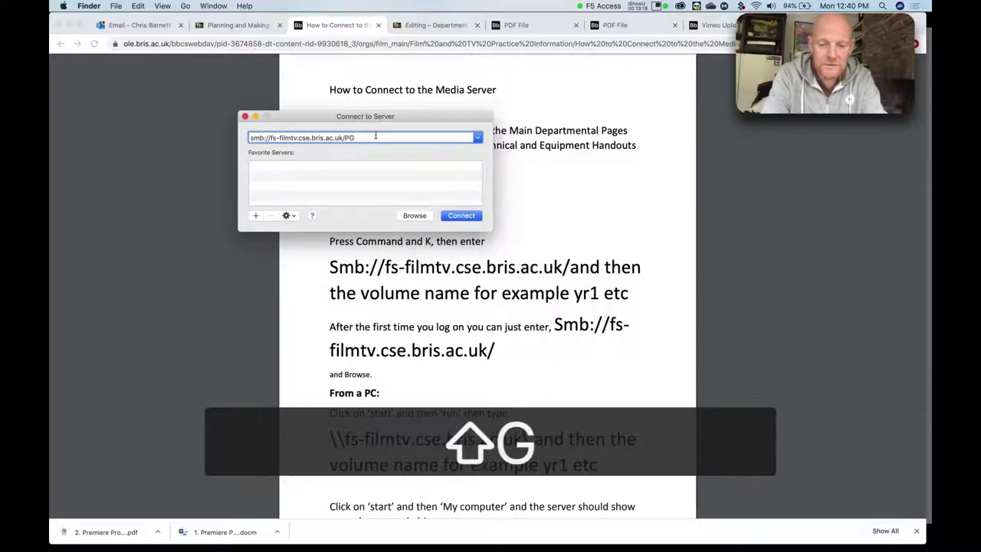
type("-A")
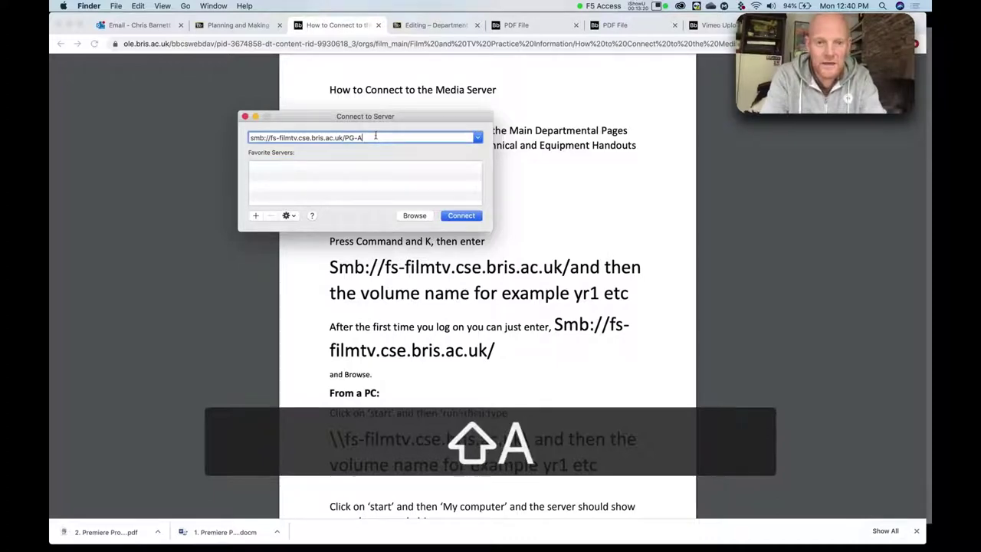
key("BackSpace")
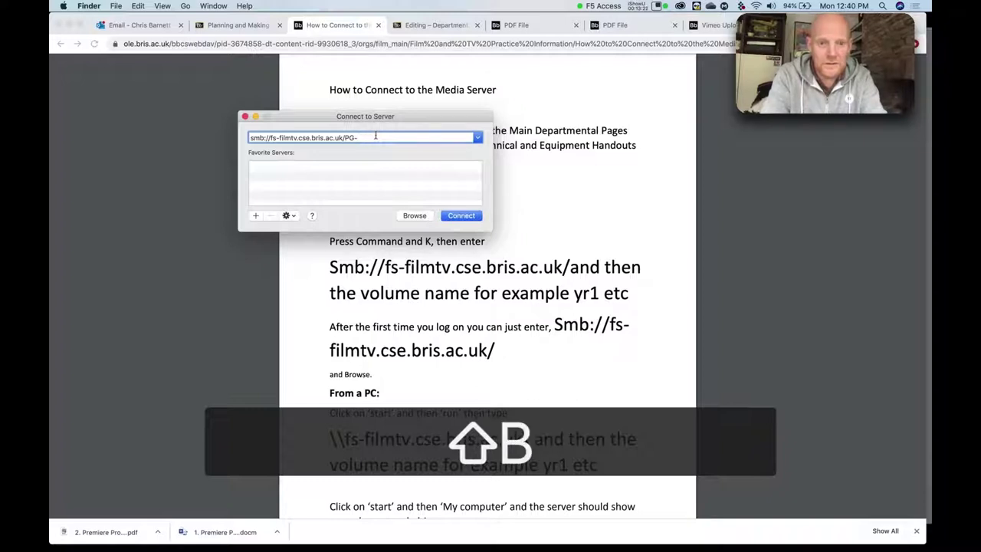
type("B")
left_click(461, 215)
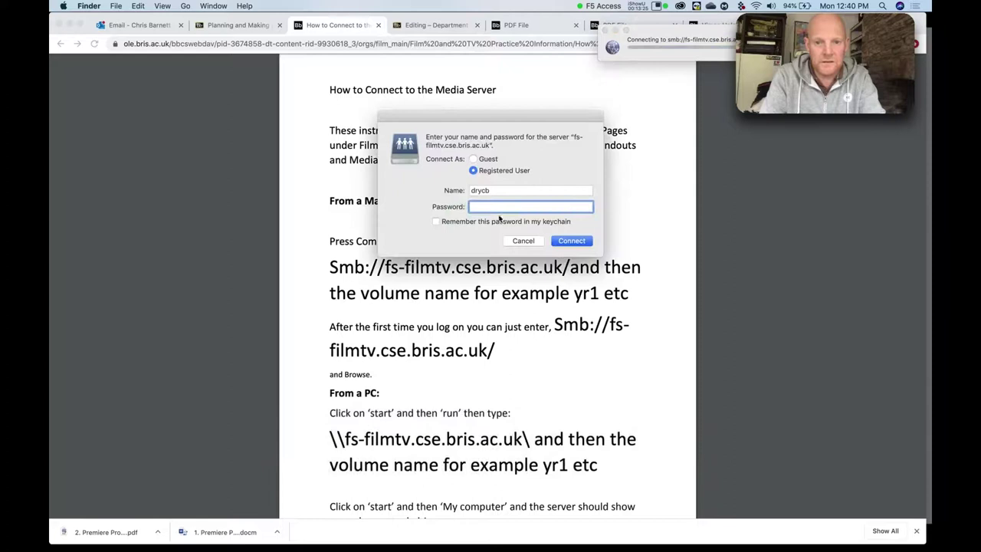
Sign in as a registered user with the account password to mount PG-B.
left_click(491, 207)
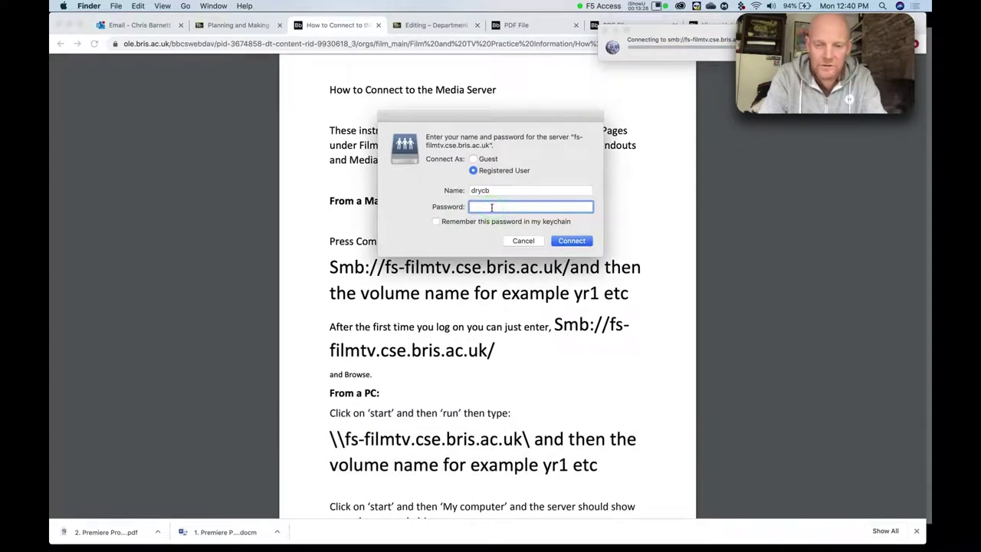
key("shift")
type("•••••")
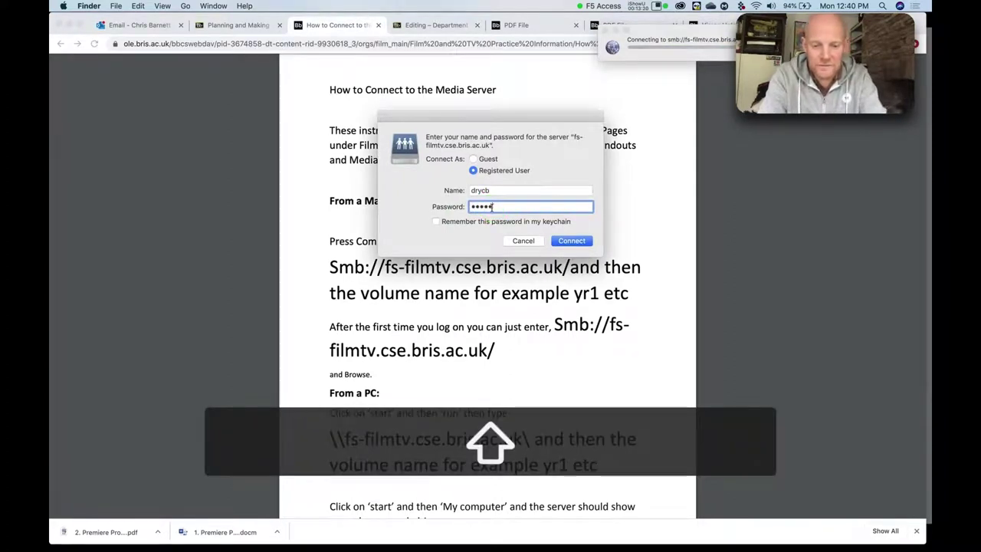
type("••••••")
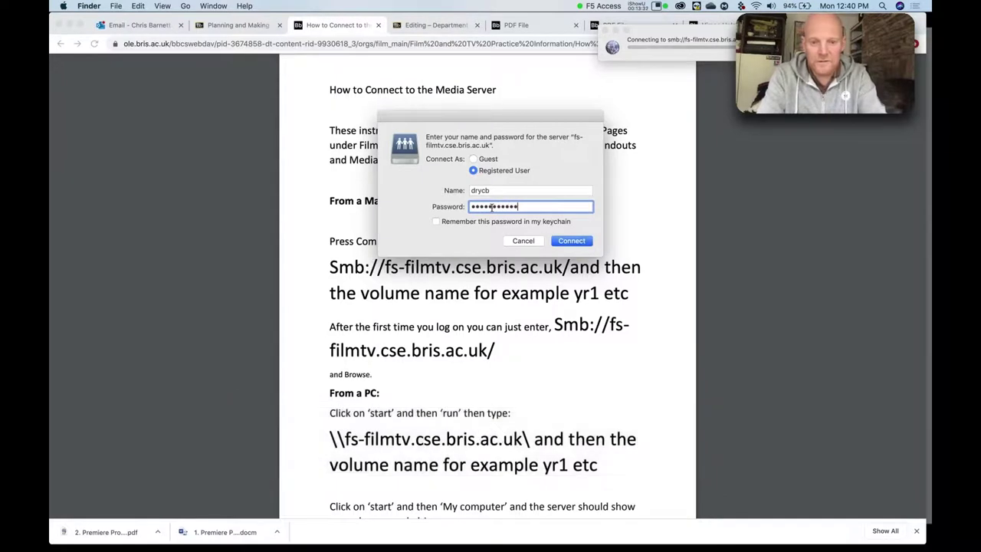
key("Return")
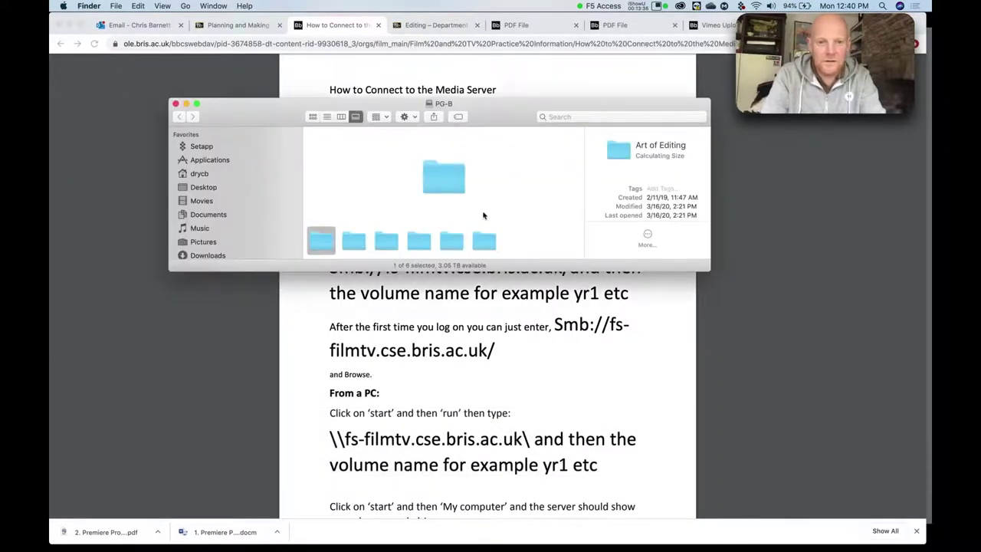
Enlarge the PG-B window and show fs-filmtv.cse.bris.ac.uk's seven shared volumes from Locations.
left_click_drag(710, 270, 751, 391)
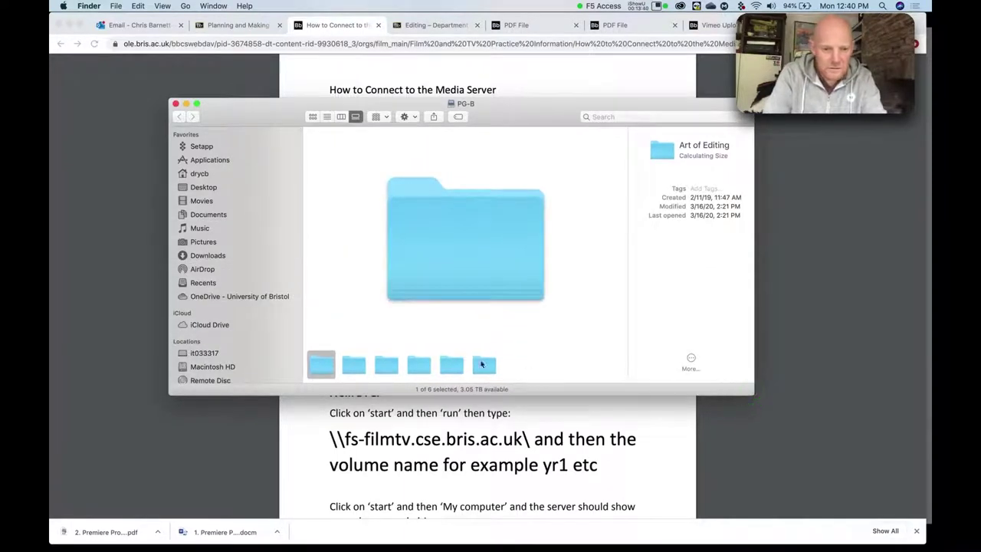
scroll(236, 278, "down", 5)
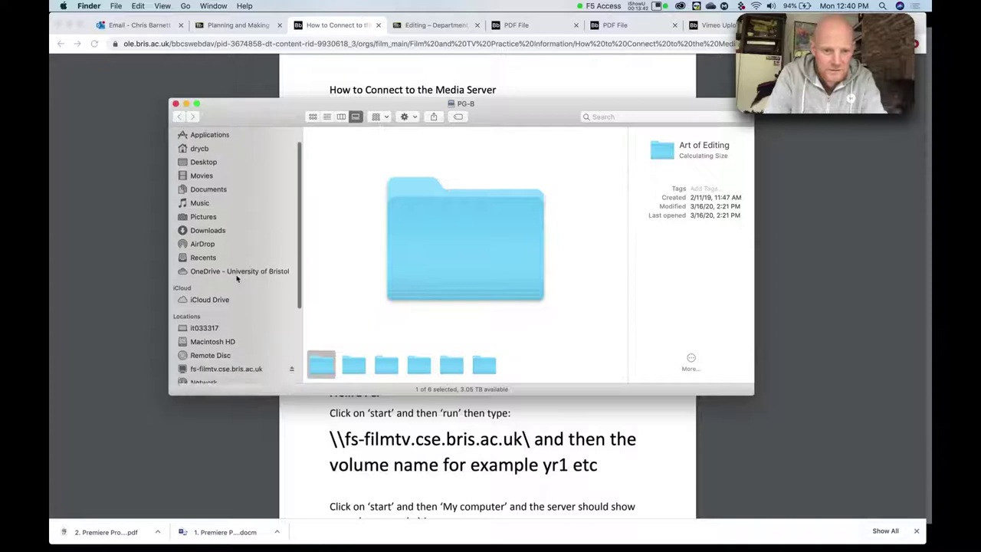
scroll(236, 260, "up", 3)
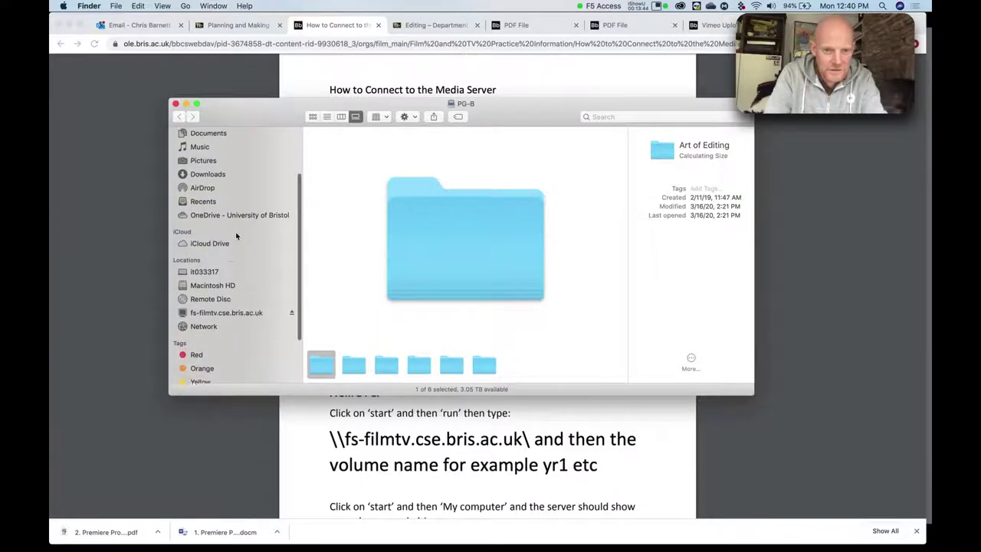
scroll(236, 245, "down", 5)
scroll(237, 238, "up", 4)
scroll(237, 236, "down", 3)
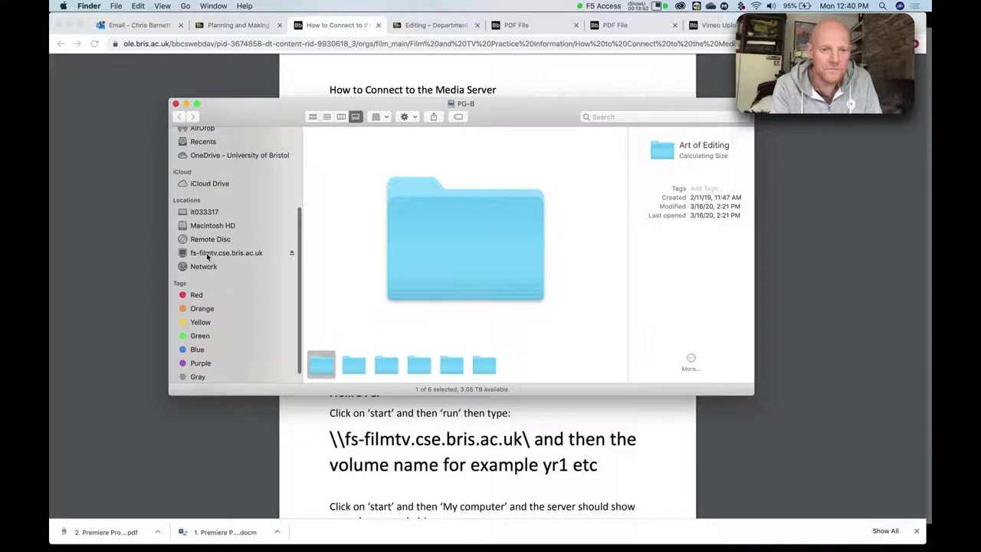
left_click(209, 255)
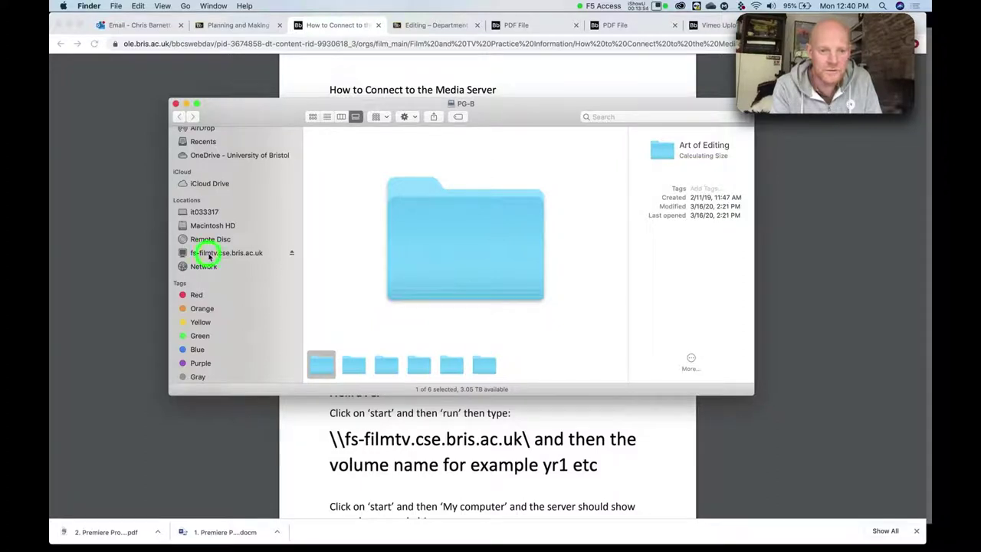
scroll(235, 278, "down", 2)
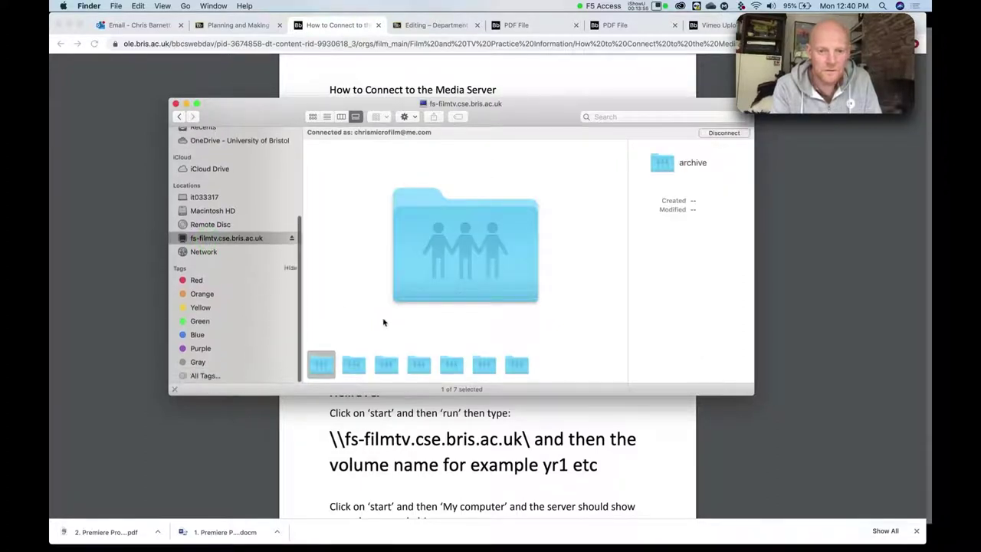
Preview the shared volumes pg-a, pg-b, teaching, yr1, yr2 and yr3 in Cover Flow.
left_click(355, 367)
left_click(384, 367)
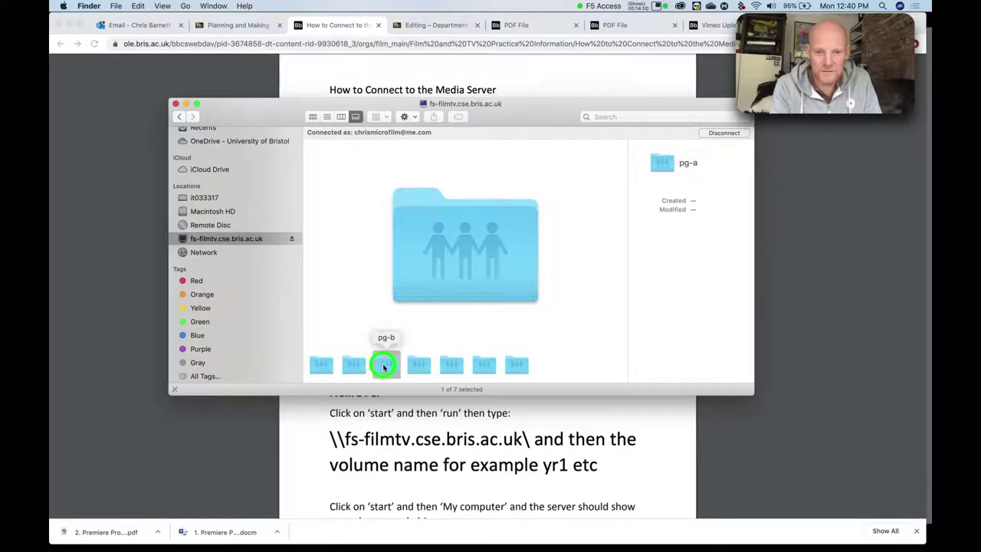
left_click(418, 366)
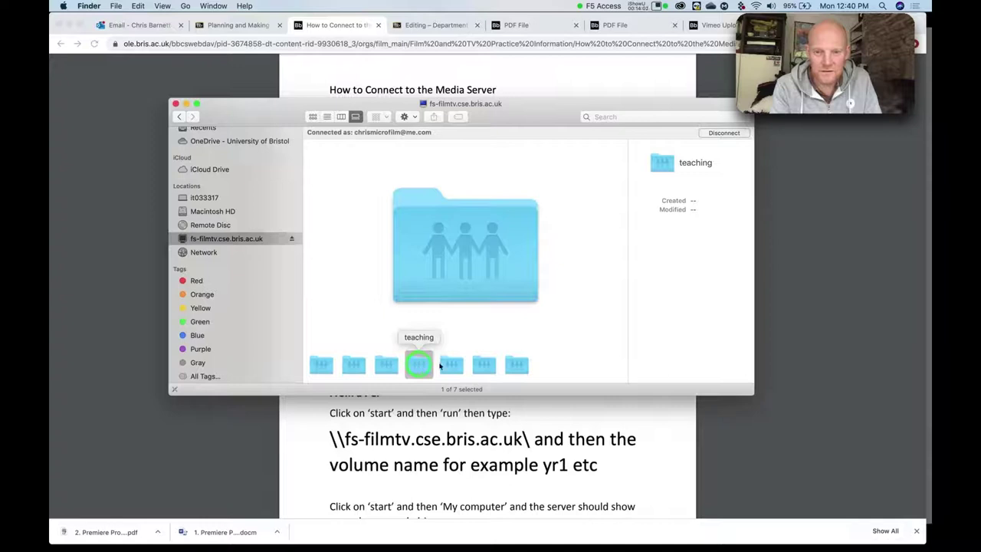
left_click(451, 365)
left_click(483, 366)
left_click(517, 366)
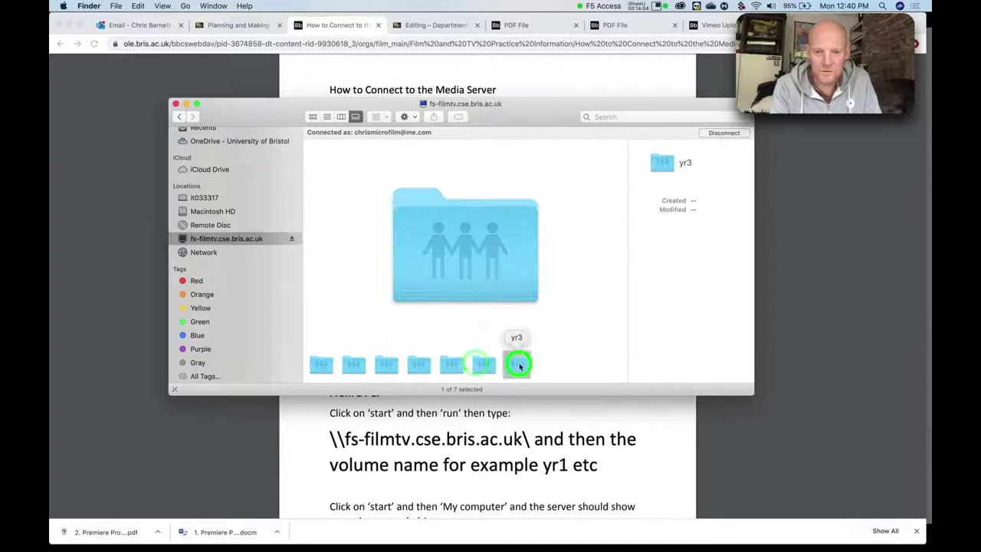
left_click(483, 366)
left_click(451, 366)
left_click(418, 365)
left_click(386, 366)
left_click(354, 367)
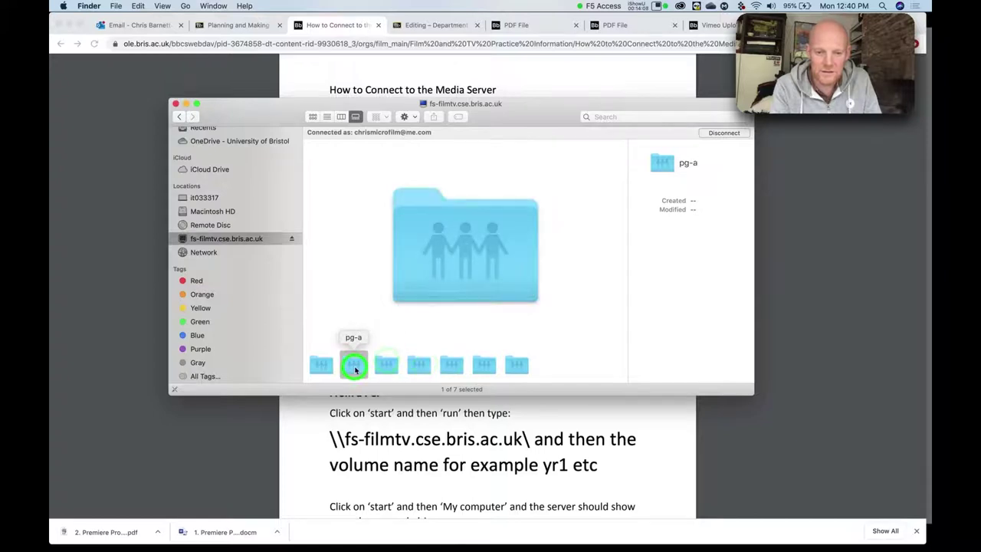
left_click(386, 366)
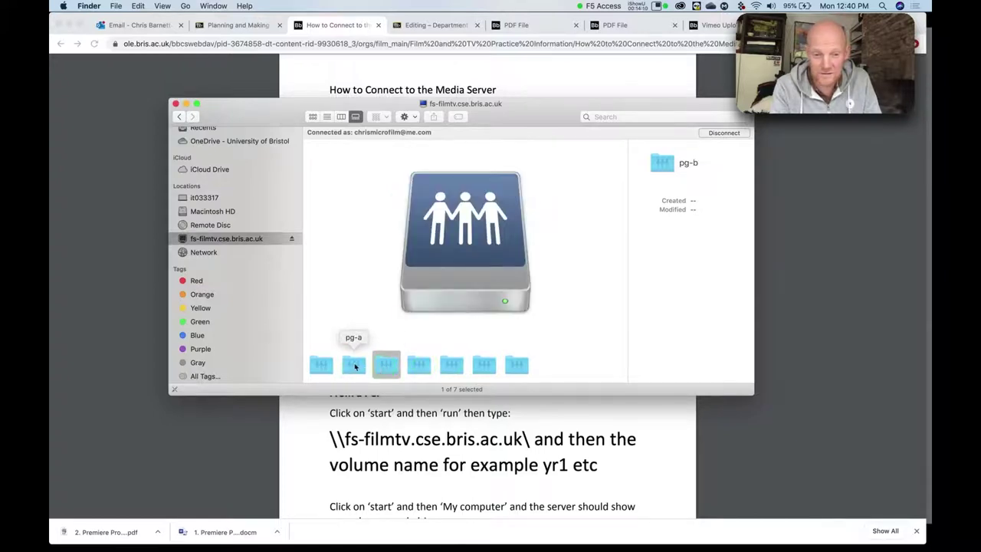
left_click(355, 367)
Open pg-a > Tech and Tech 2019 > B3 > Footage, then go back three levels.
double_click(350, 369)
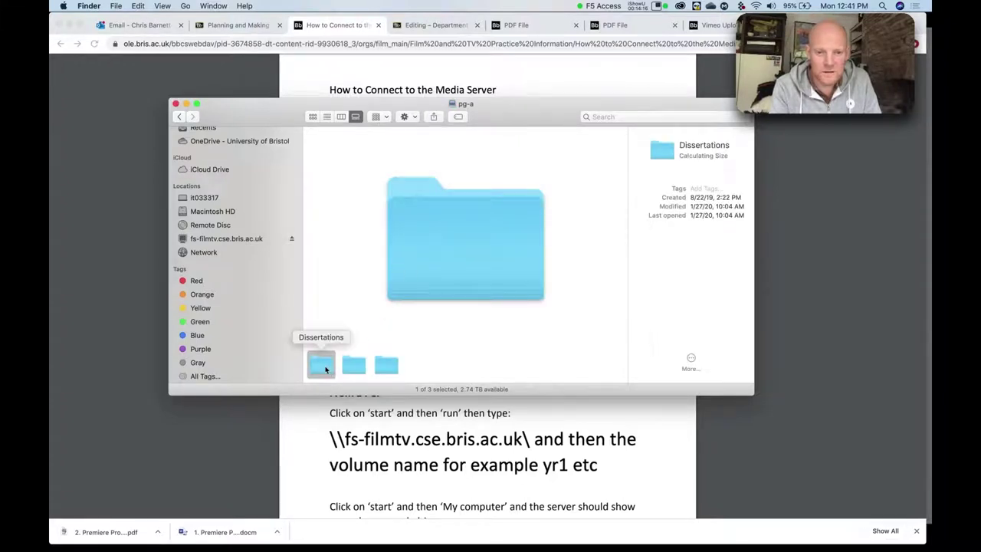
left_click(350, 365)
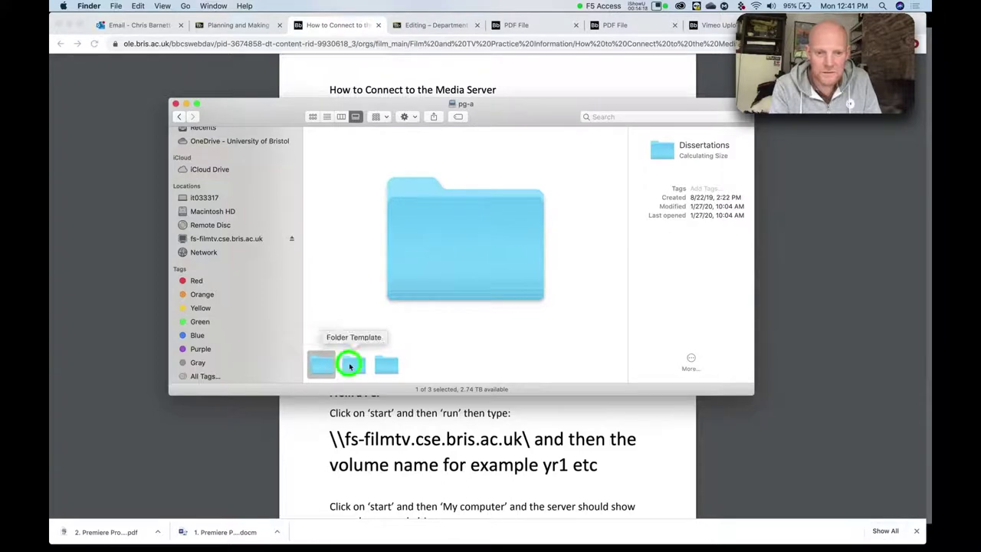
left_click(385, 365)
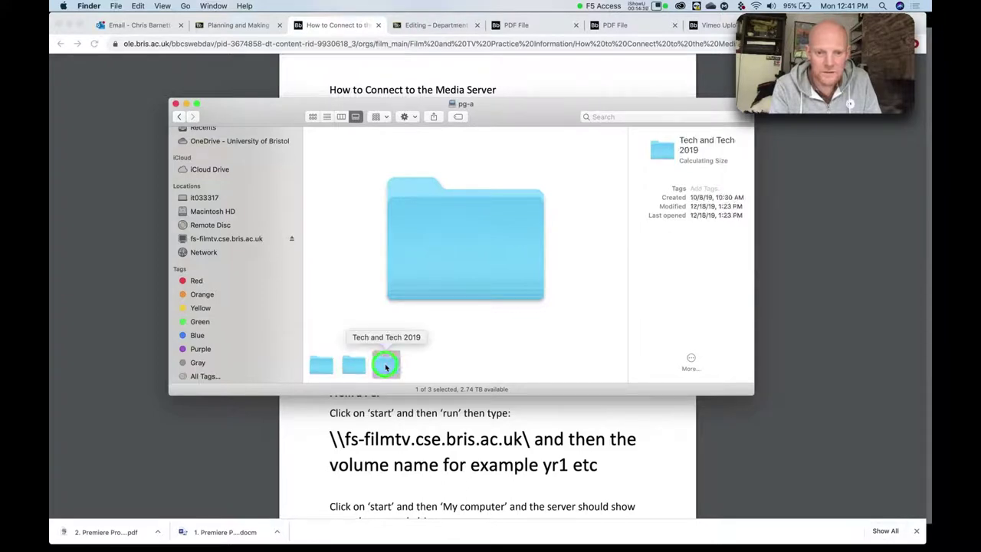
double_click(385, 366)
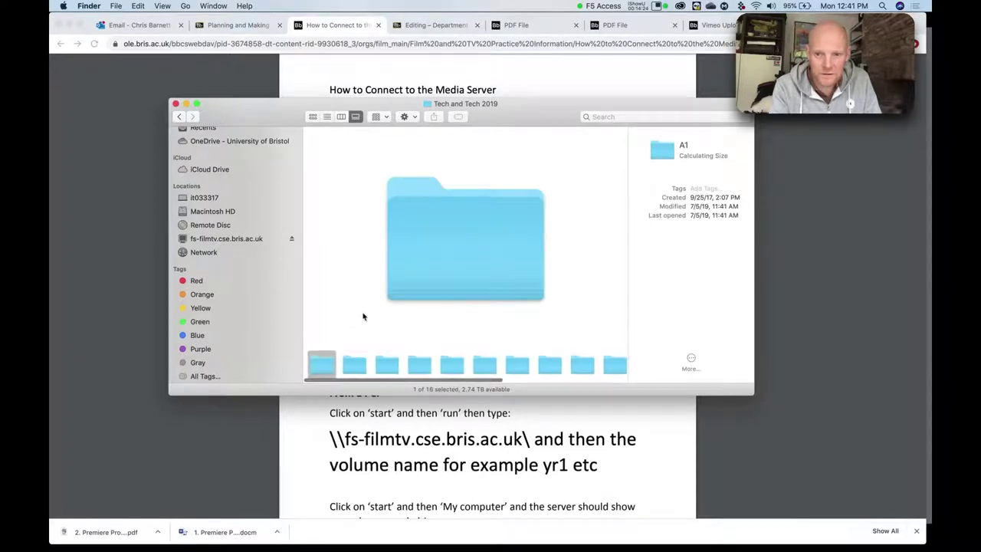
left_click(354, 365)
double_click(354, 365)
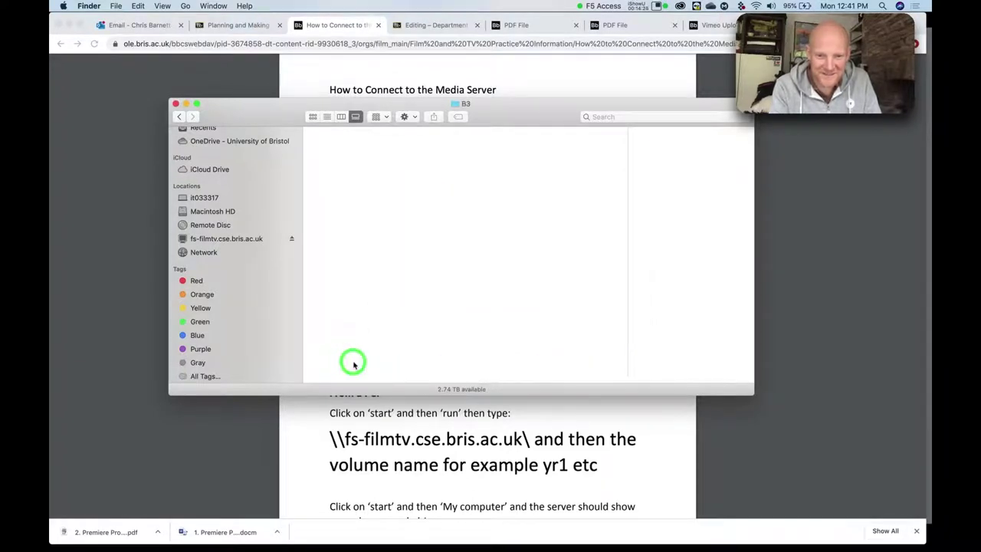
left_click(354, 363)
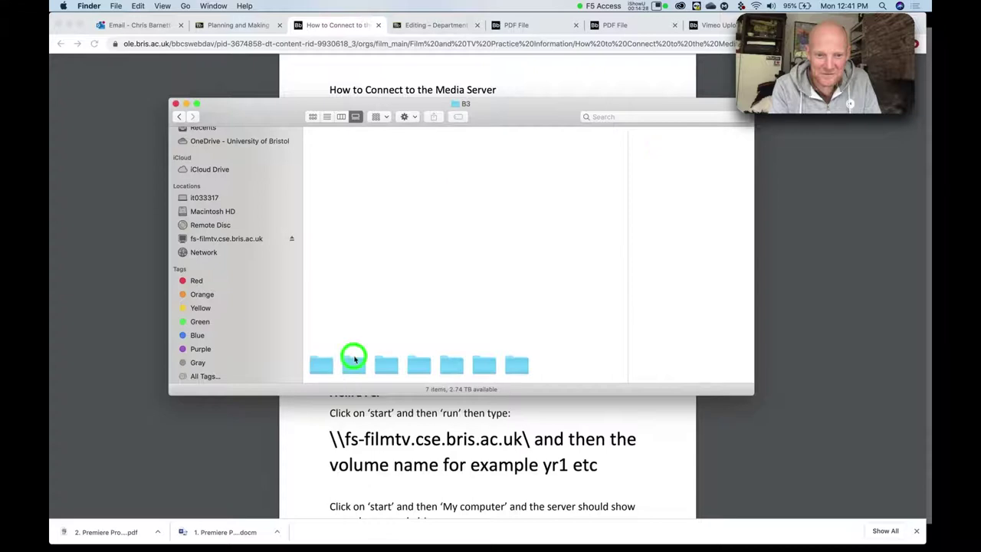
left_click(384, 365)
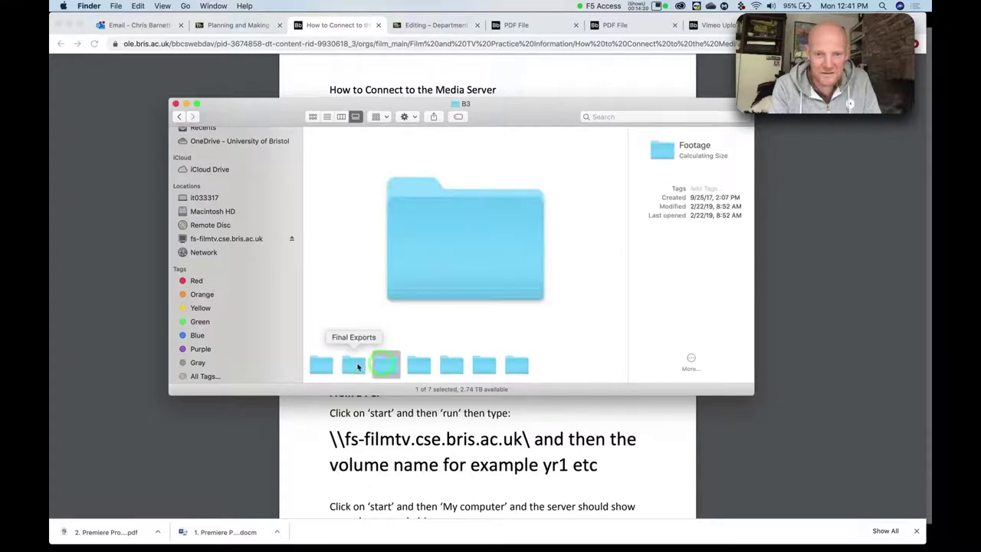
double_click(384, 366)
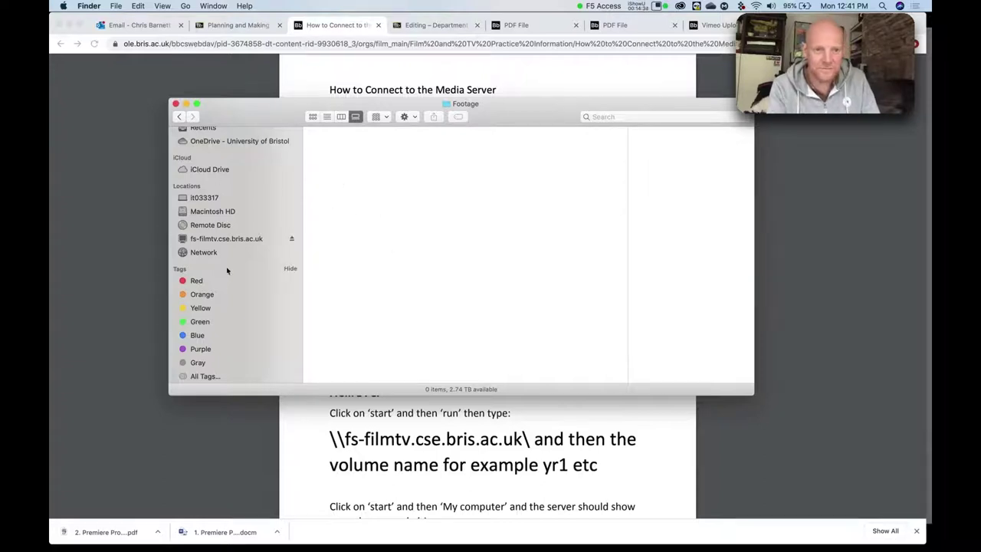
left_click(180, 117)
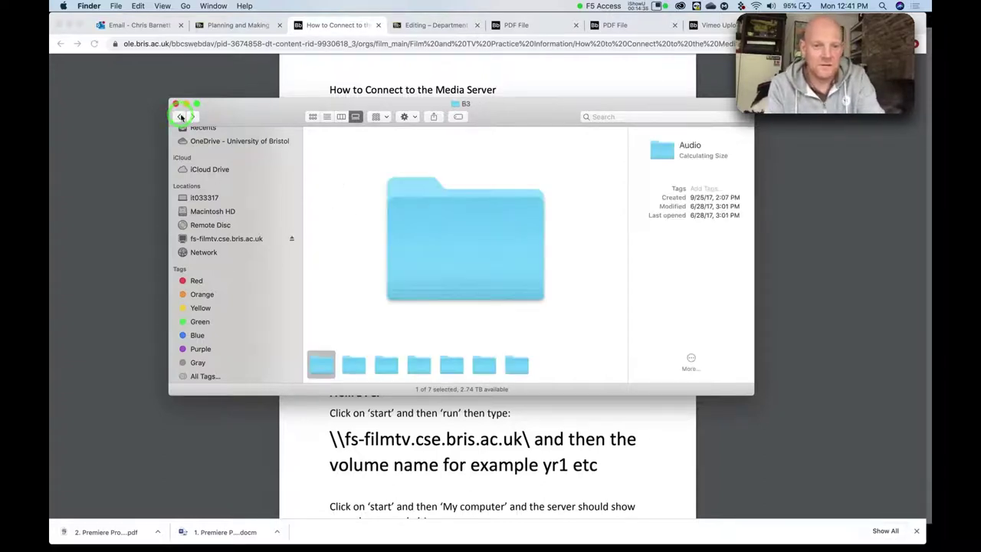
left_click(180, 117)
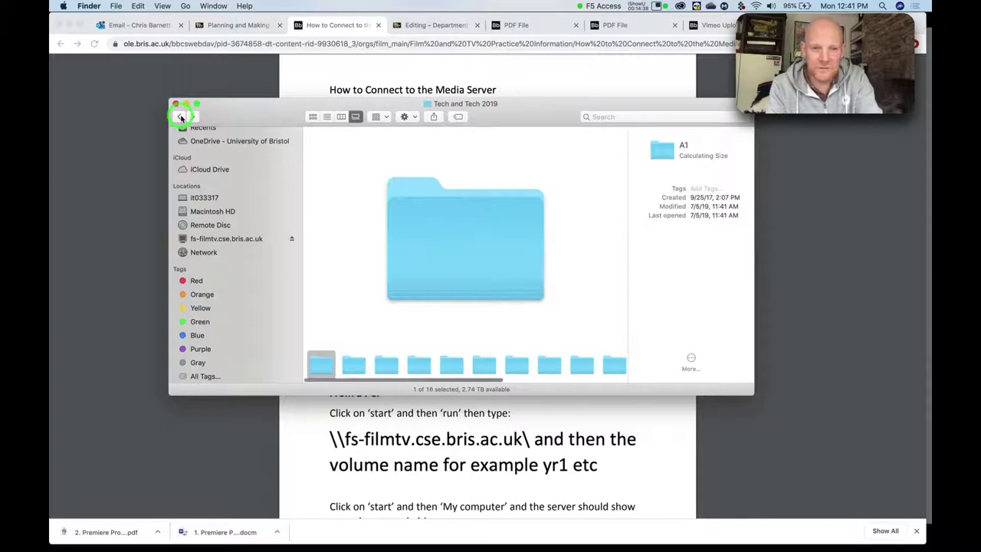
left_click(180, 117)
Return to the fs-filmtv server's top level and close the Finder window.
left_click(180, 116)
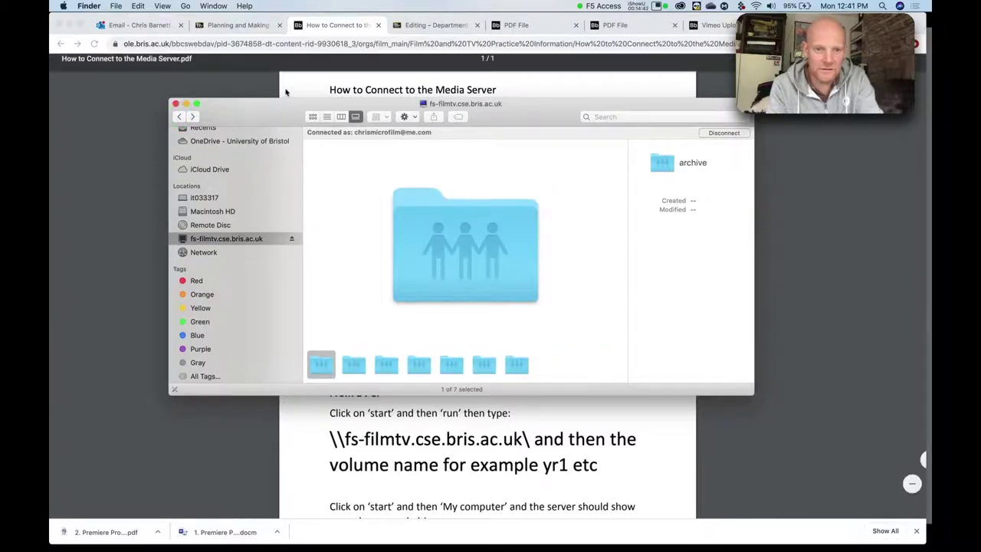
left_click_drag(269, 105, 298, 126)
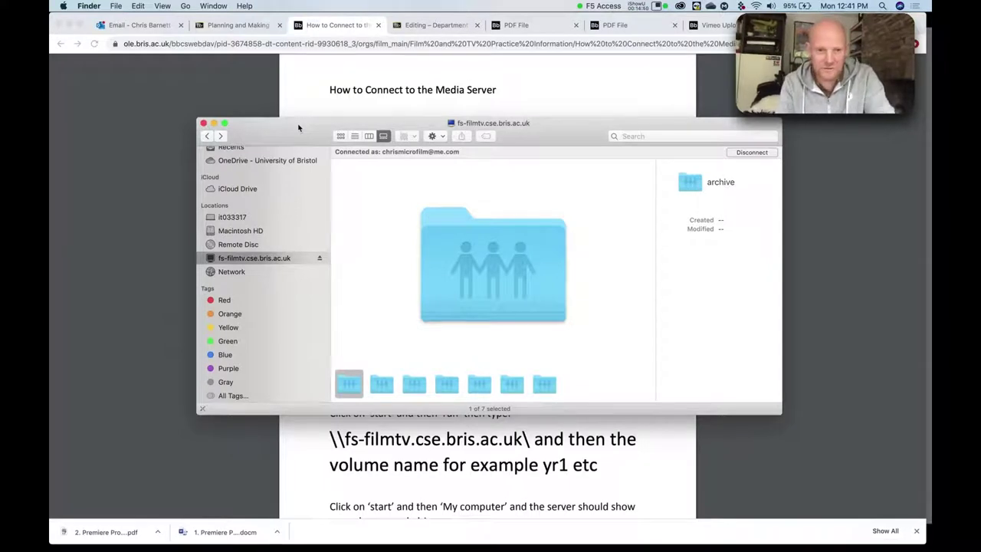
left_click_drag(281, 141, 275, 135)
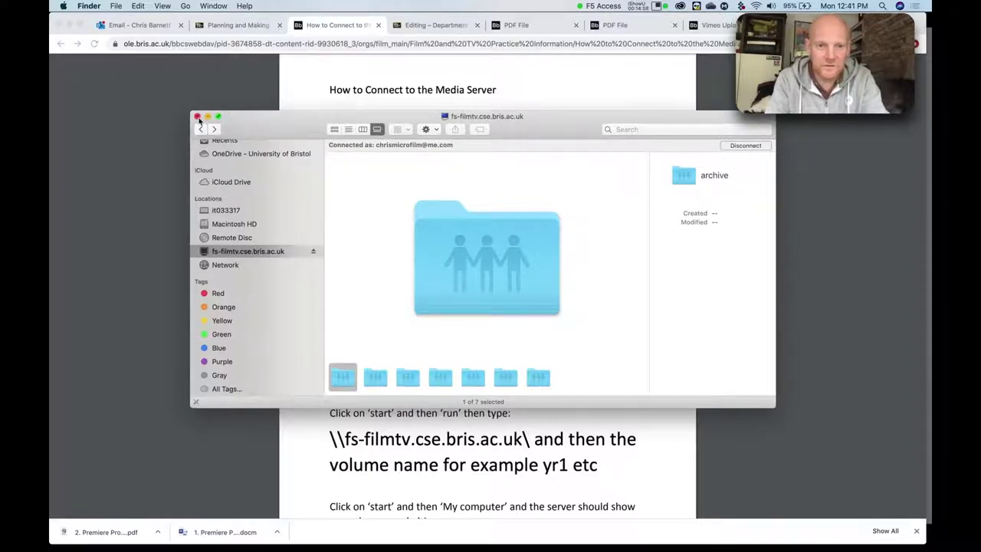
left_click(197, 116)
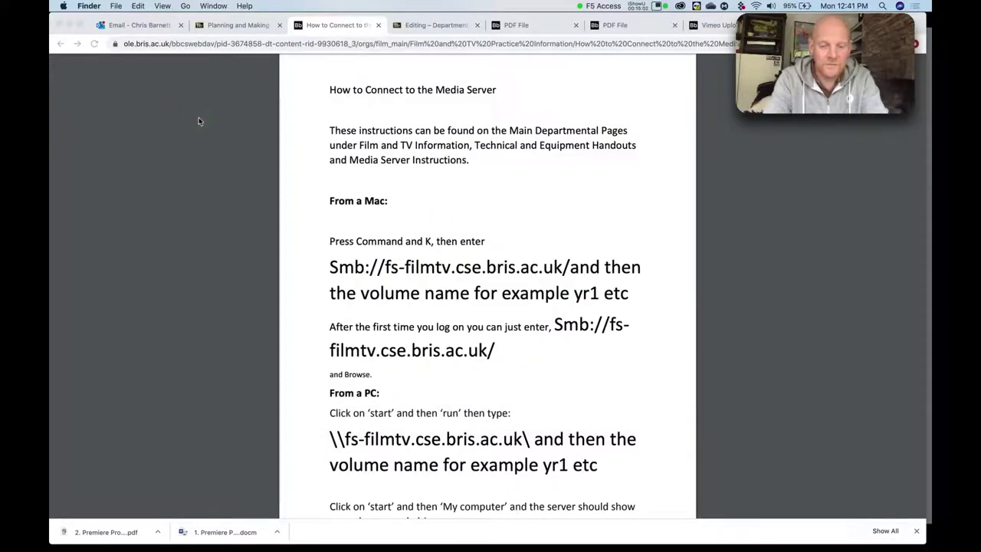
Switch to the Keynote slideshow and land on the Premiere part 1 Server Connection slide.
key("super+Tab")
key("super+Tab")
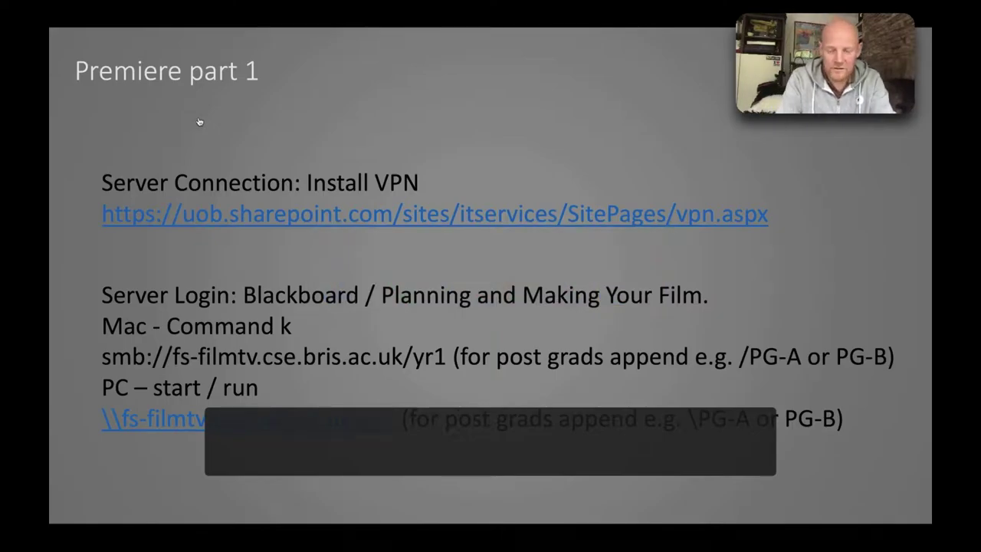
key("Right")
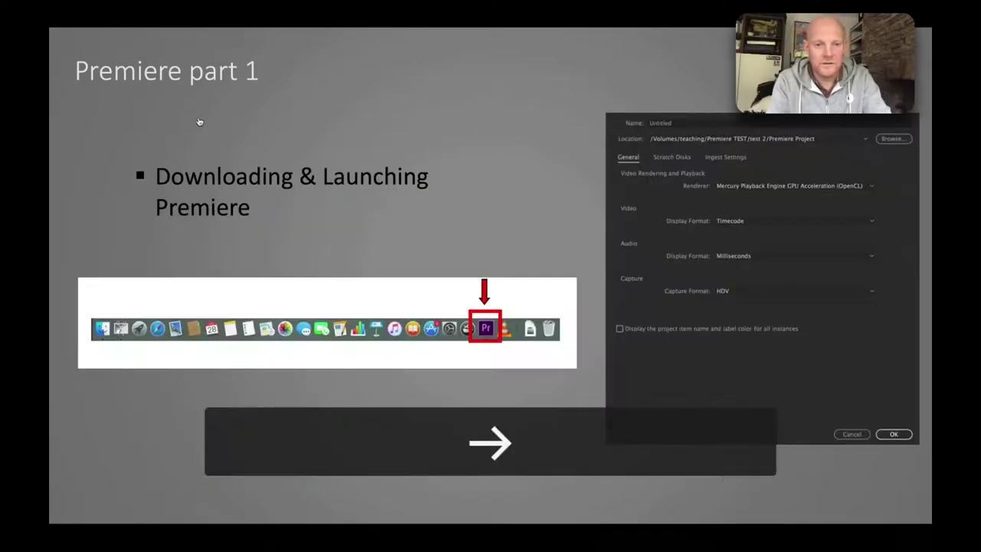
key("Left")
key("Left")
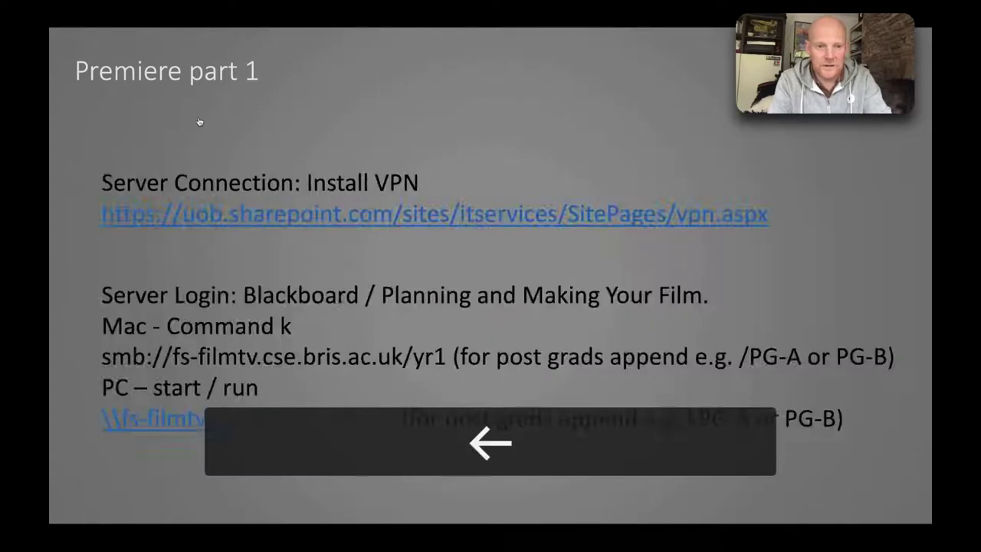
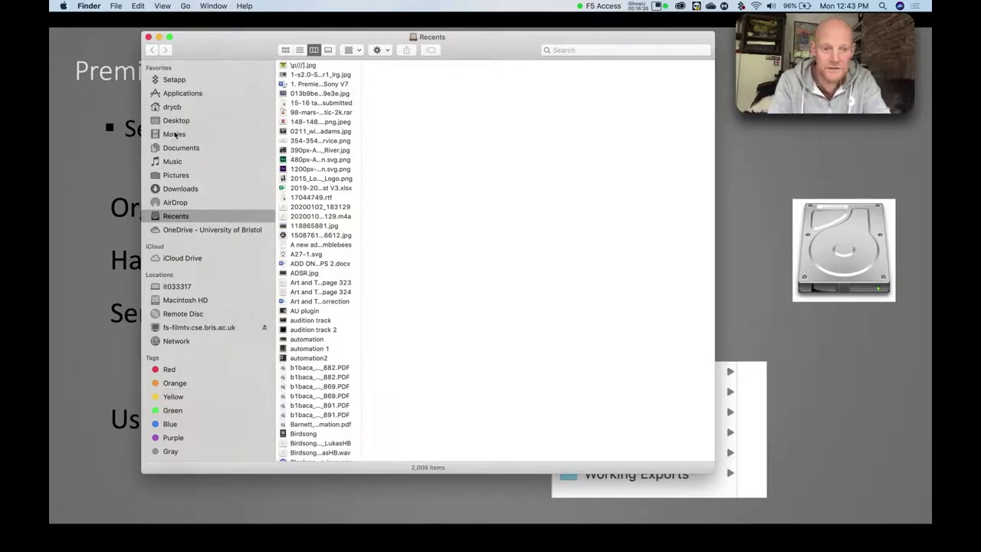
In Movies, create a new folder named PREMIERE INTRO PROJECT.
left_click(175, 134)
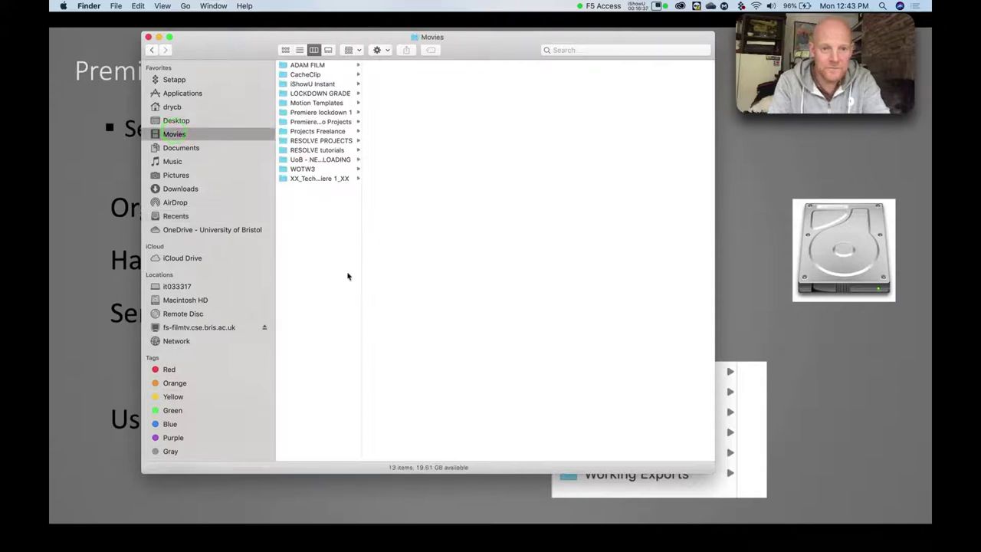
left_click_drag(360, 210, 429, 208)
left_click(316, 215)
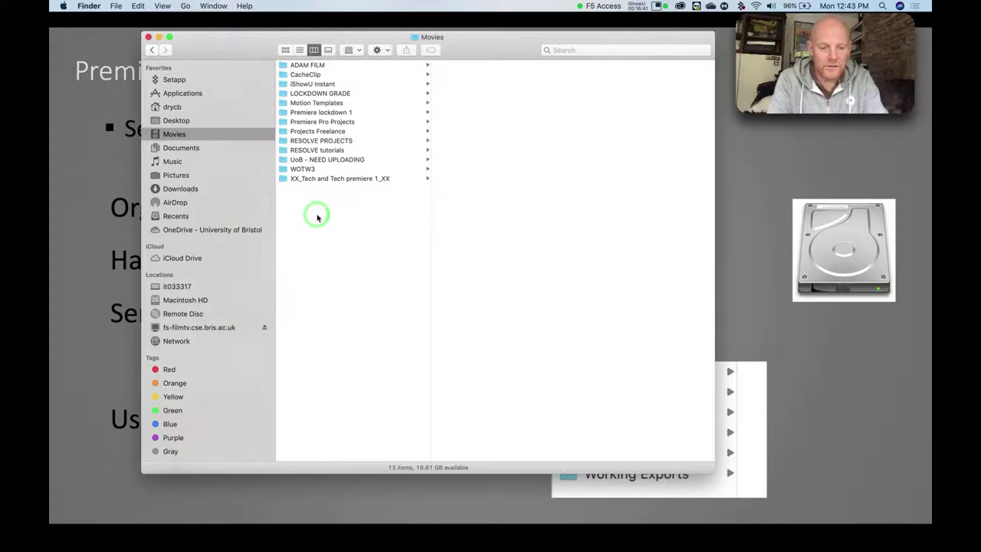
left_click(316, 215, "ctrl")
left_click(326, 219)
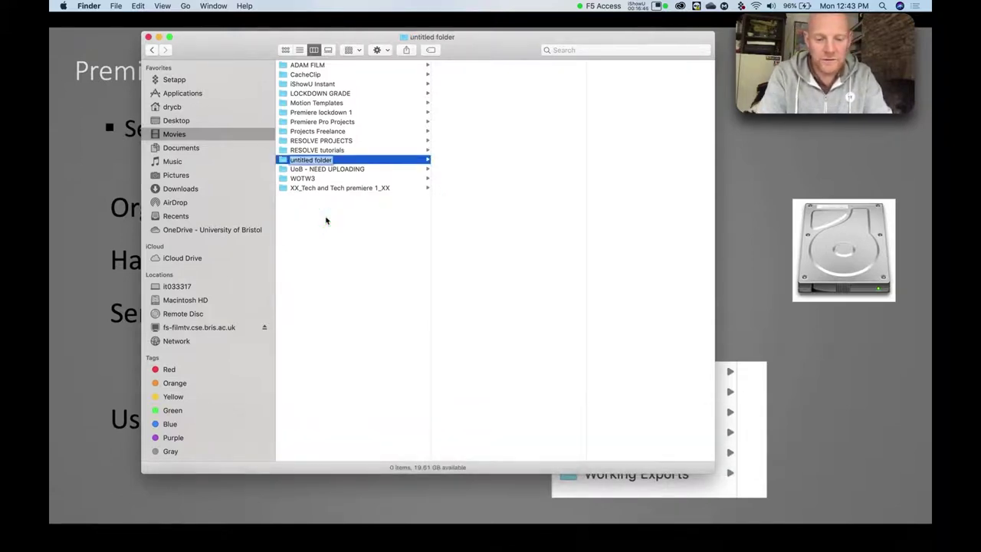
type("PREMIERE ")
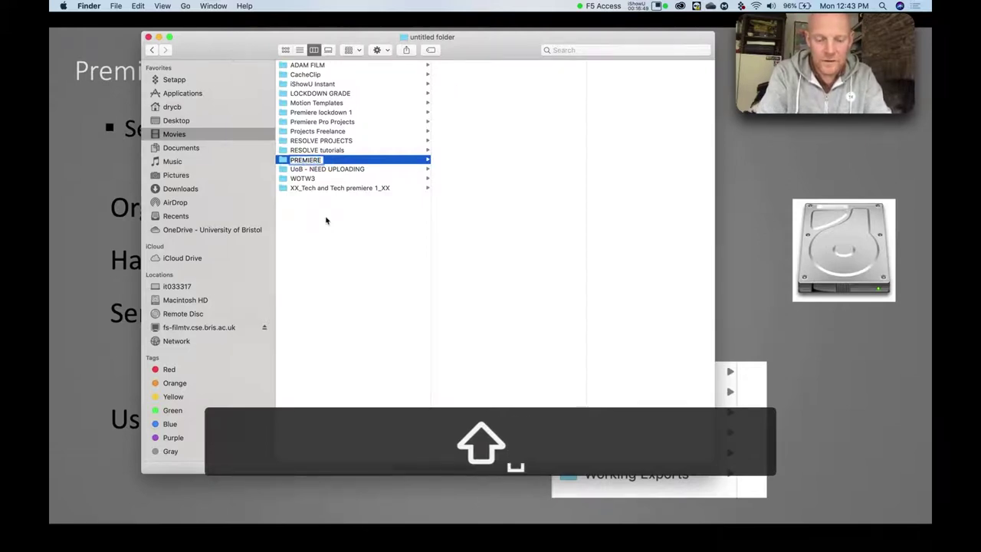
type("INTRO")
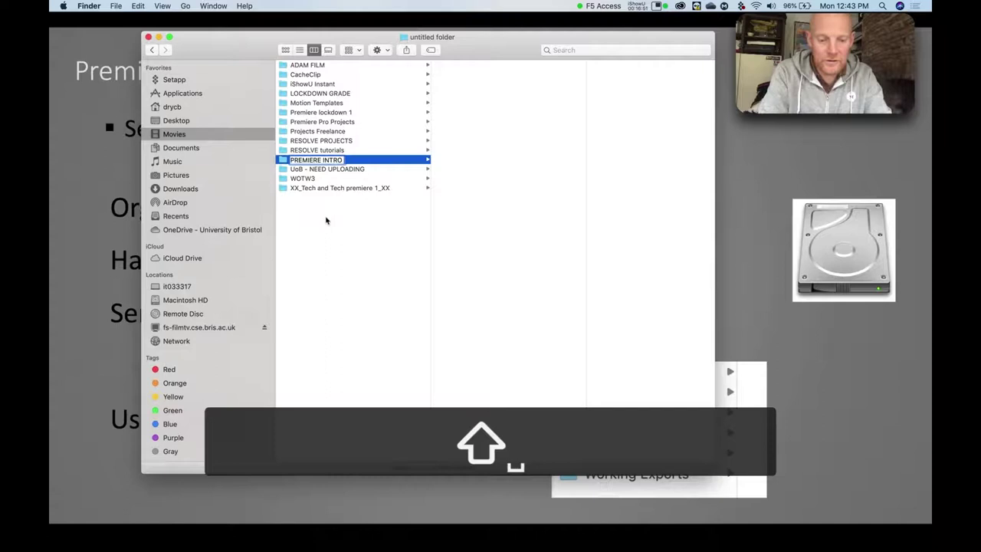
type(" PROJECT")
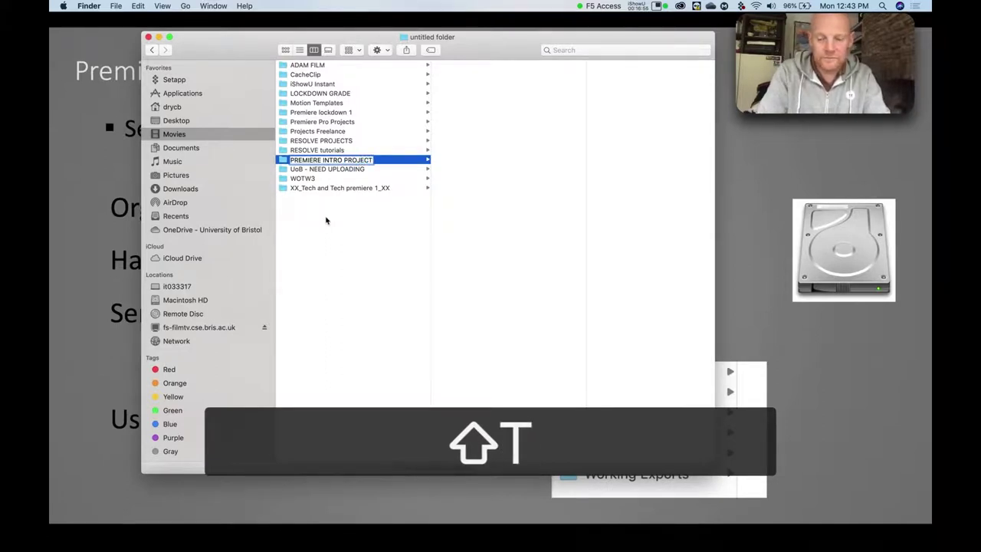
key("Return")
Rename the folder to AA PREMIERE INTRO PROJECT so it sorts to the top.
left_click(284, 113)
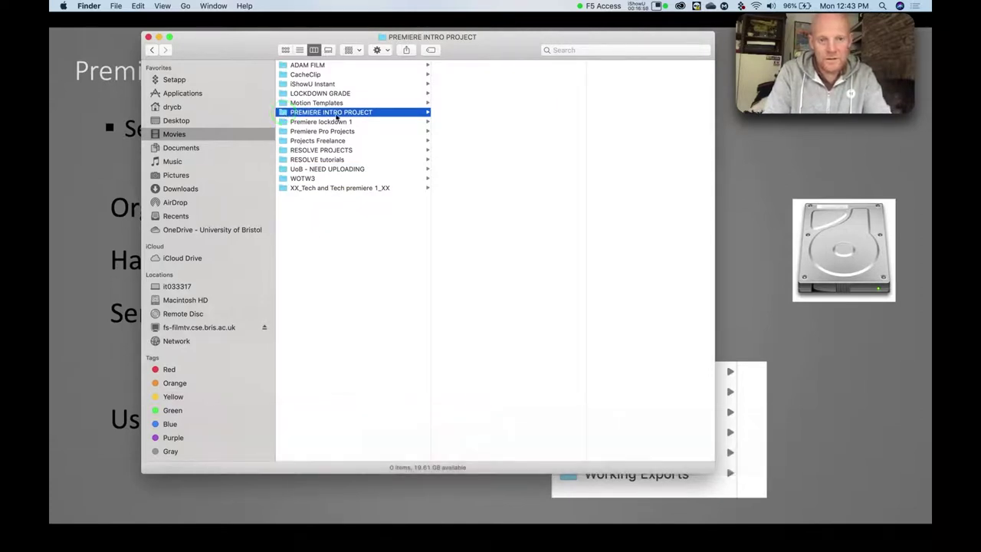
left_click(287, 114)
left_click(289, 115)
key("shift")
type("AA")
key("Return")
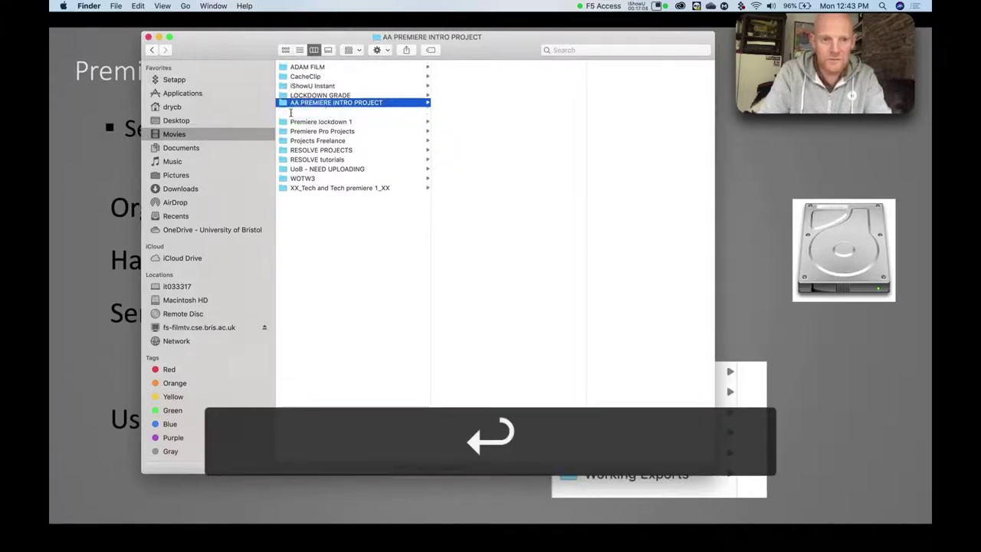
left_click(285, 66)
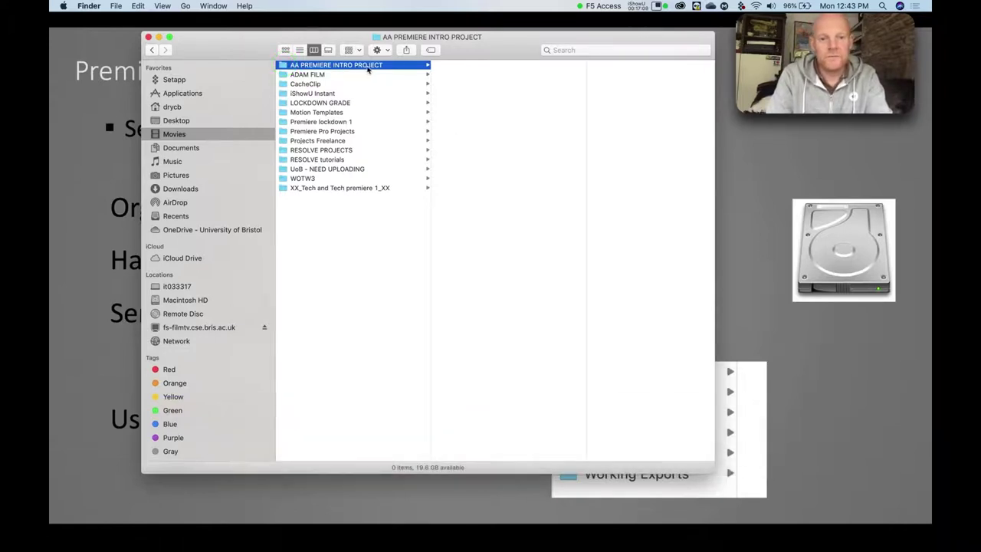
left_click_drag(474, 49, 313, 68)
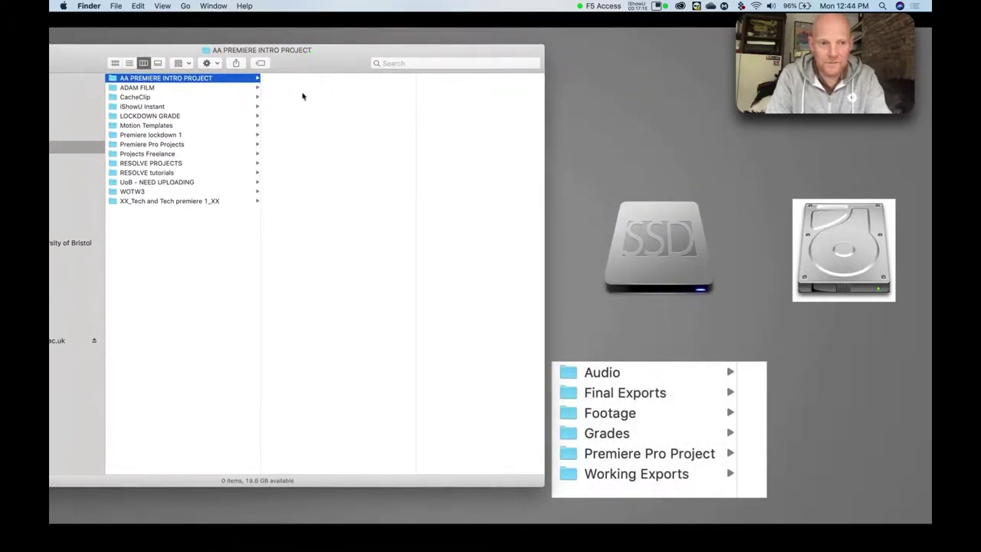
Inside the project folder, create the subfolders Audio and Final Exports.
left_click(300, 94)
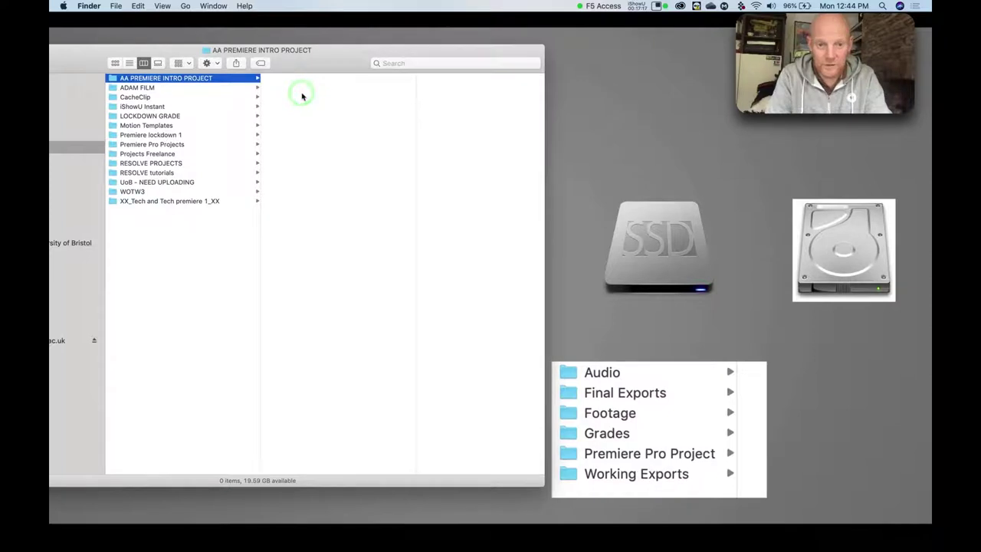
left_click(294, 97)
left_click(294, 97, "ctrl")
left_click(296, 97)
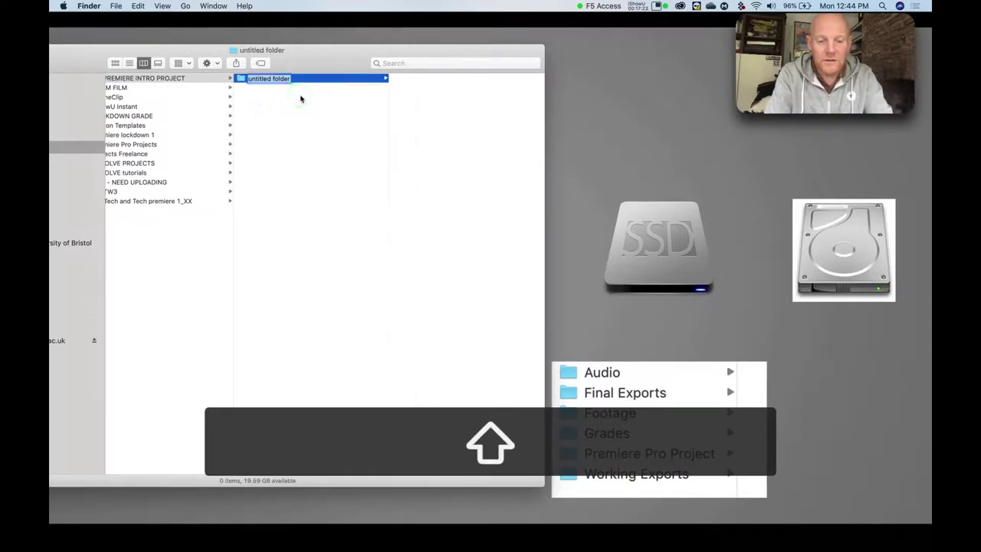
type("Audio")
key("Return")
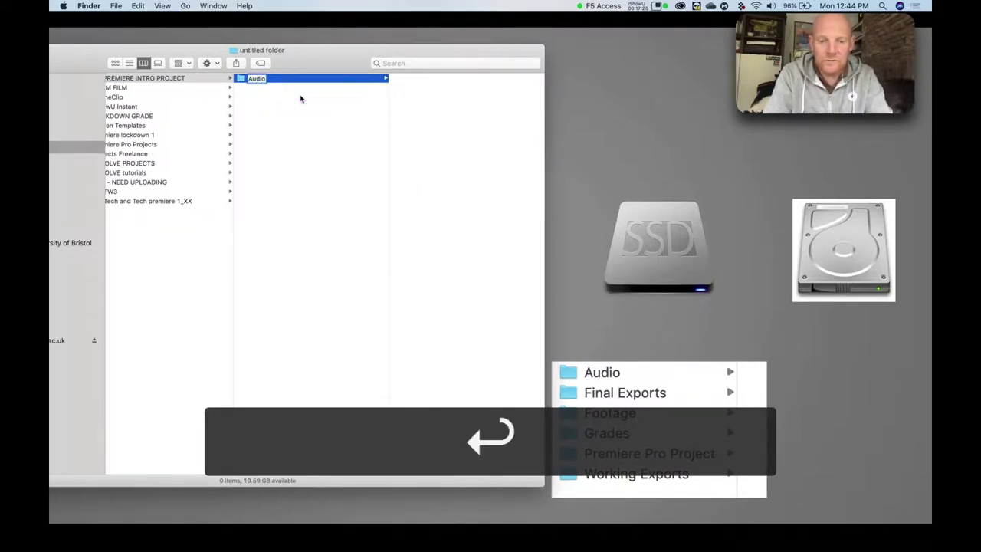
left_click(281, 105)
left_click(262, 102, "ctrl")
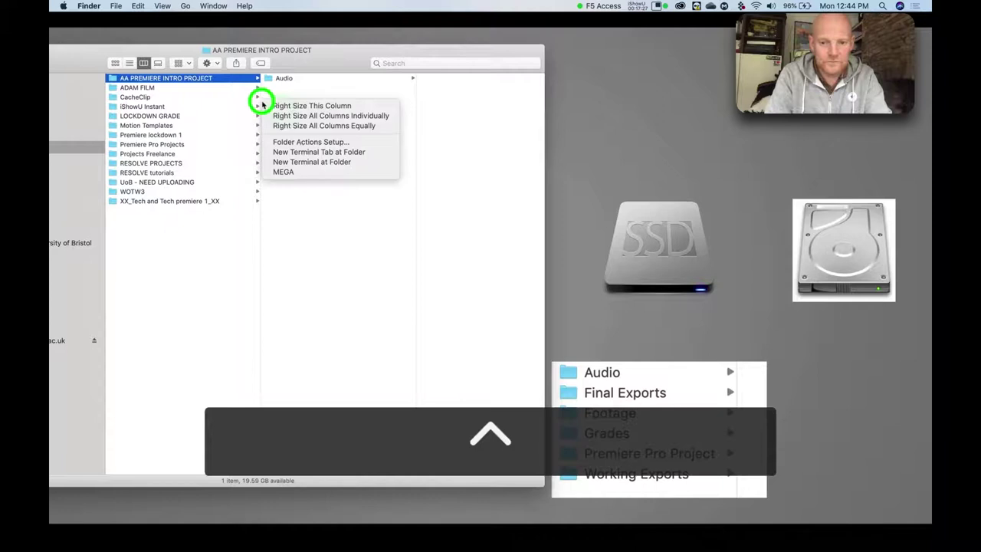
left_click(278, 86)
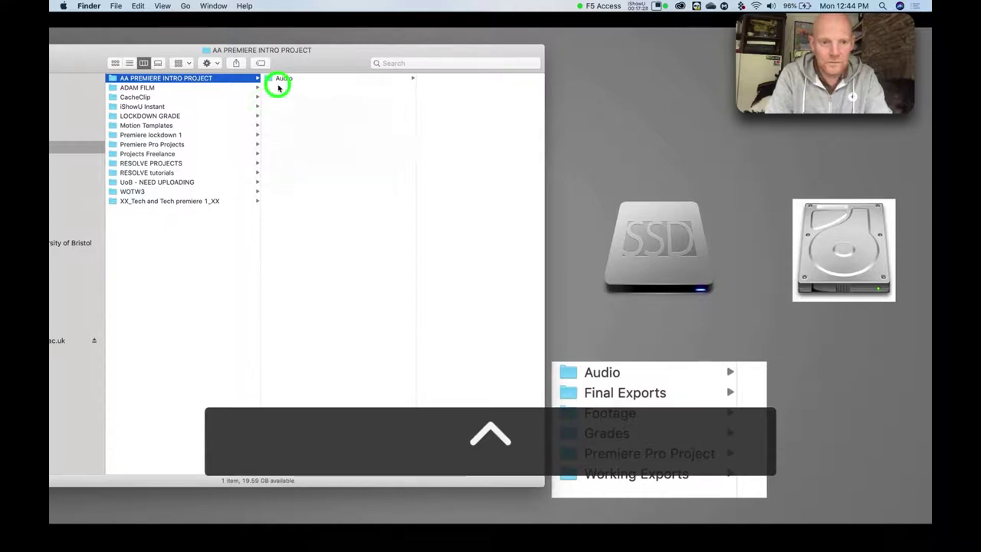
left_click(282, 127, "ctrl")
left_click(284, 125)
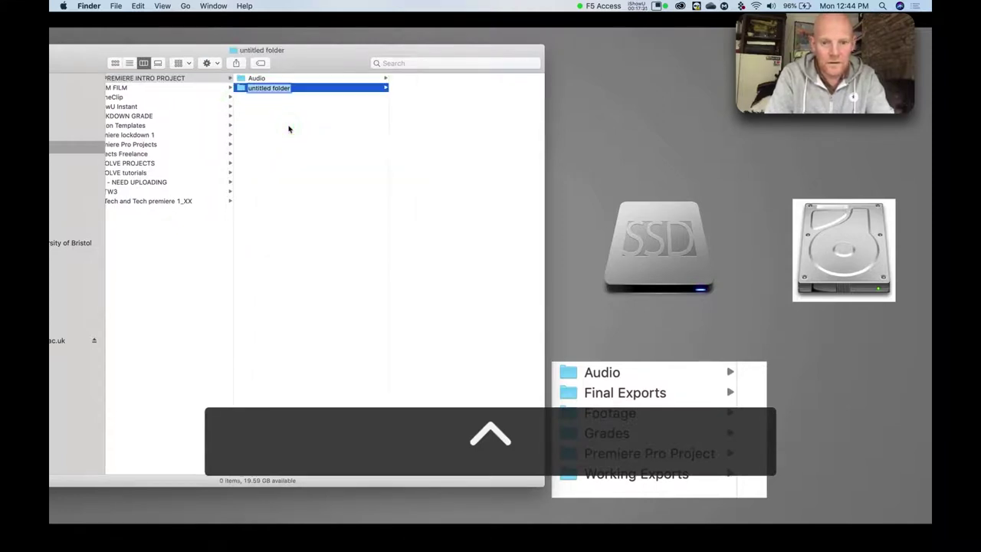
type("Final Exports")
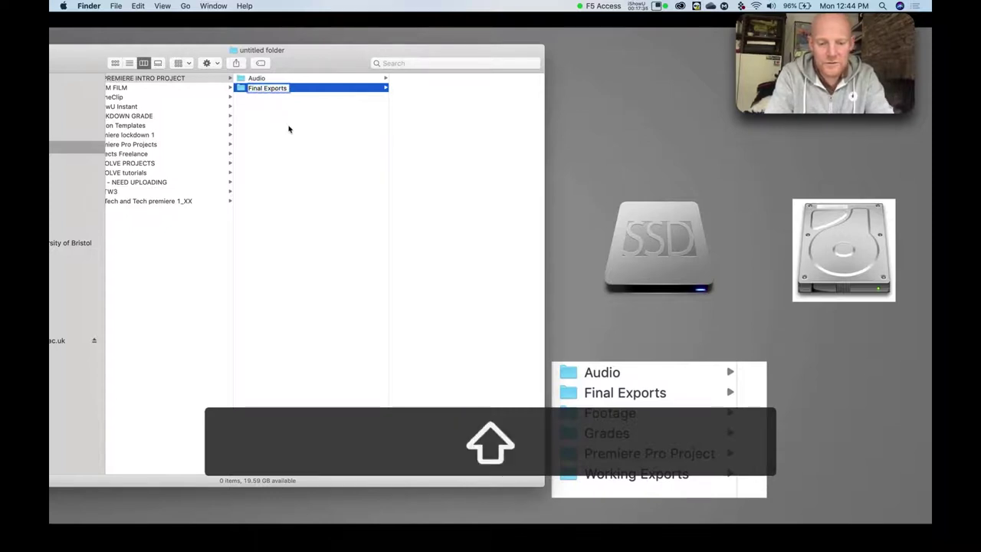
key("Return")
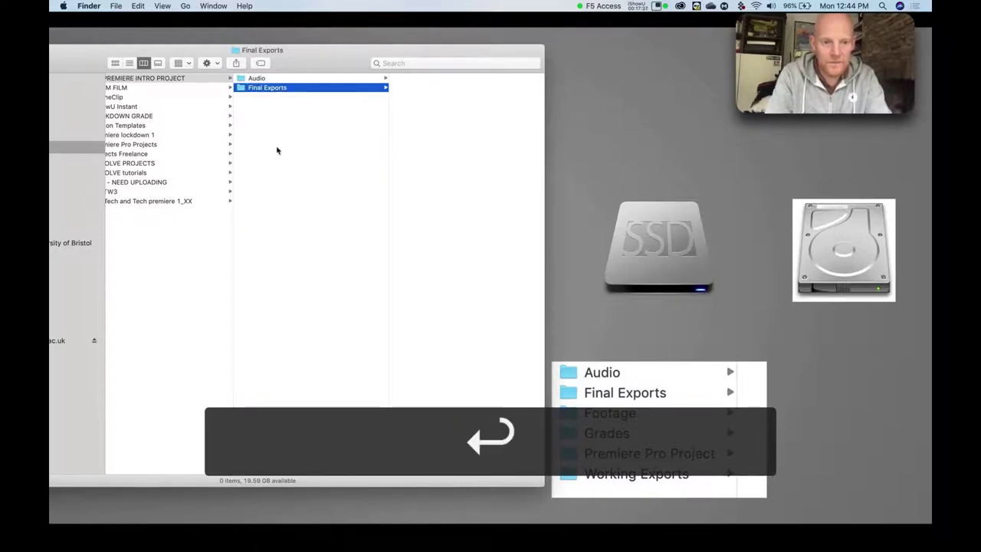
Add the subfolders Footage and Grades to the project folder.
left_click(266, 144)
left_click(279, 136, "ctrl")
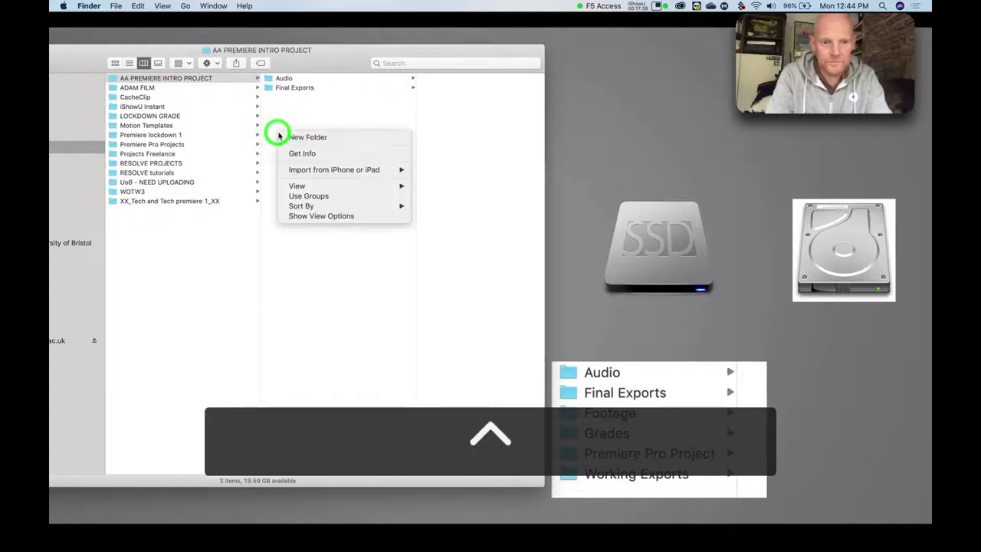
left_click(284, 137)
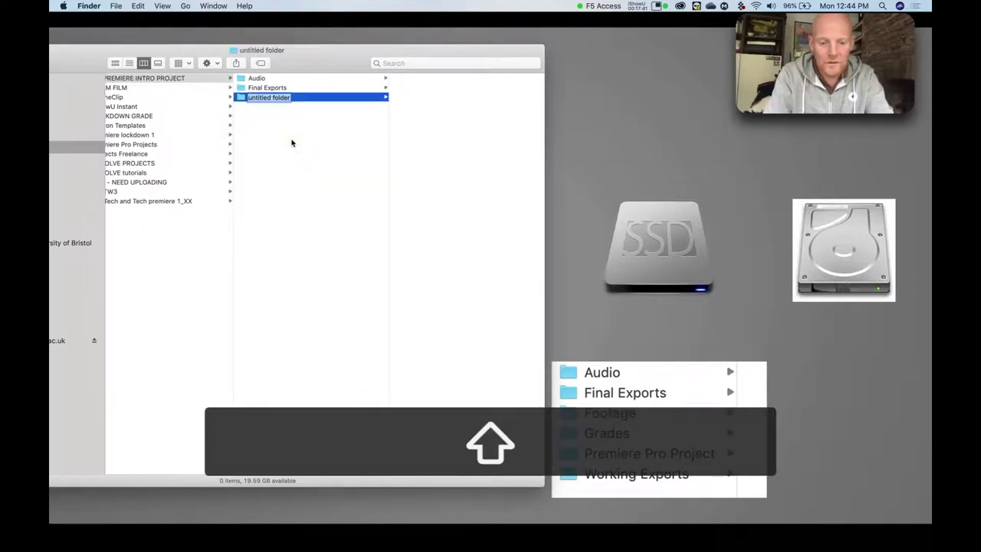
type("Footage")
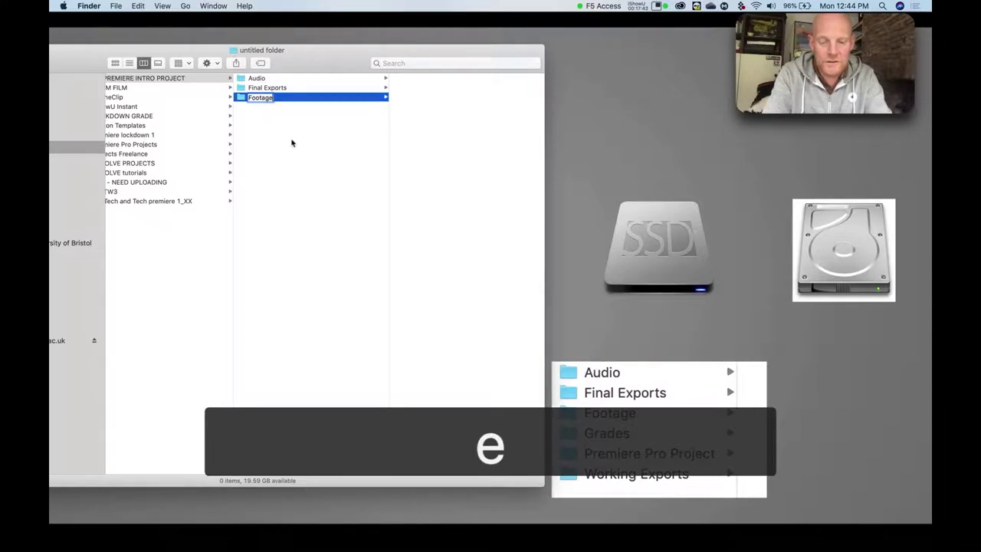
key("Return")
left_click(262, 156)
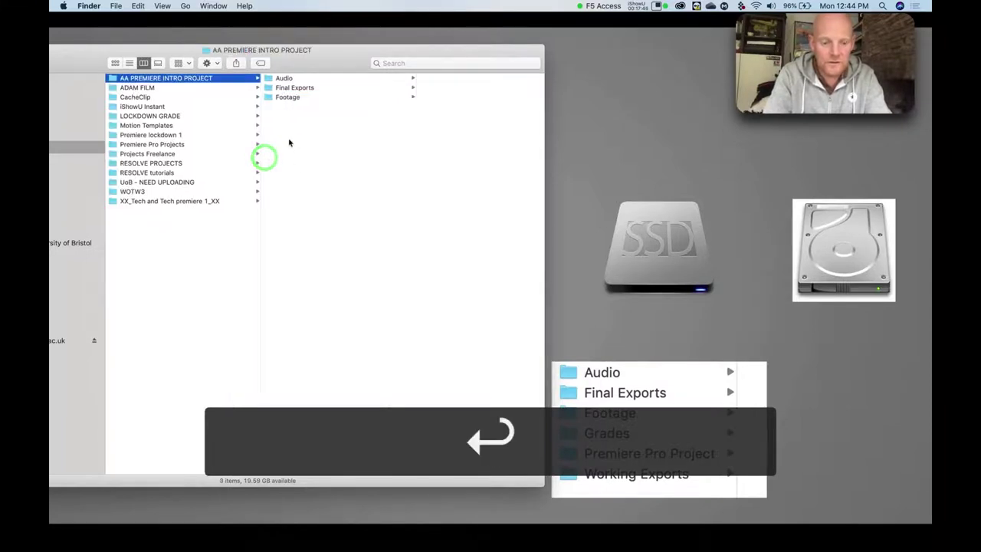
left_click(292, 138, "ctrl")
left_click(300, 143)
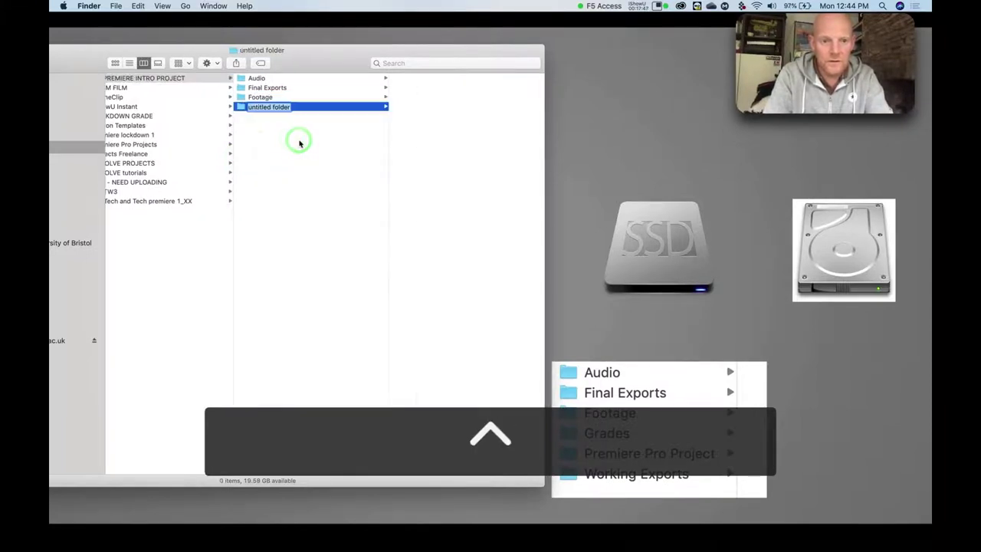
type("Grades")
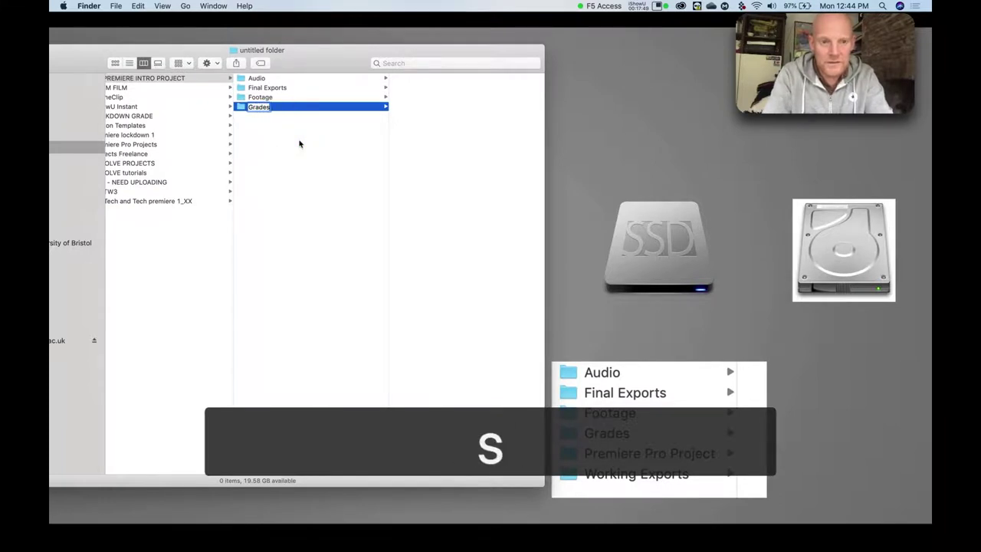
key("Return")
Add the subfolders Premiere Pro Project and Working Exports to the project folder.
left_click(276, 159)
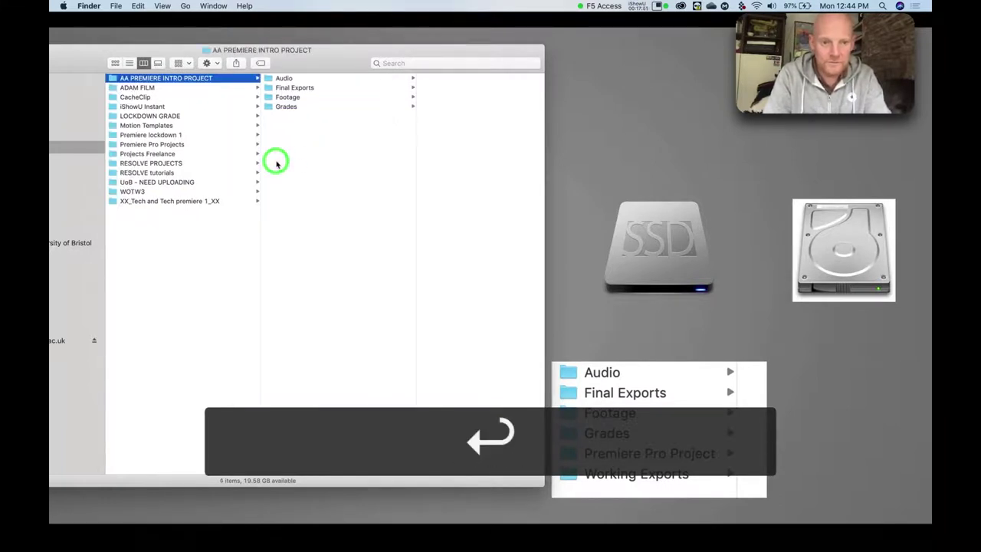
right_click(278, 150)
left_click(282, 149)
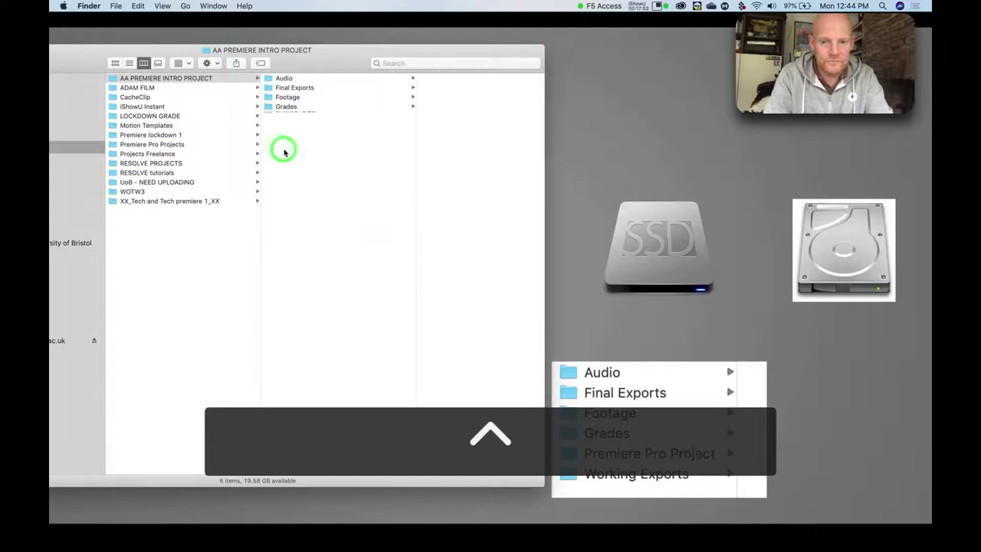
type("Premi")
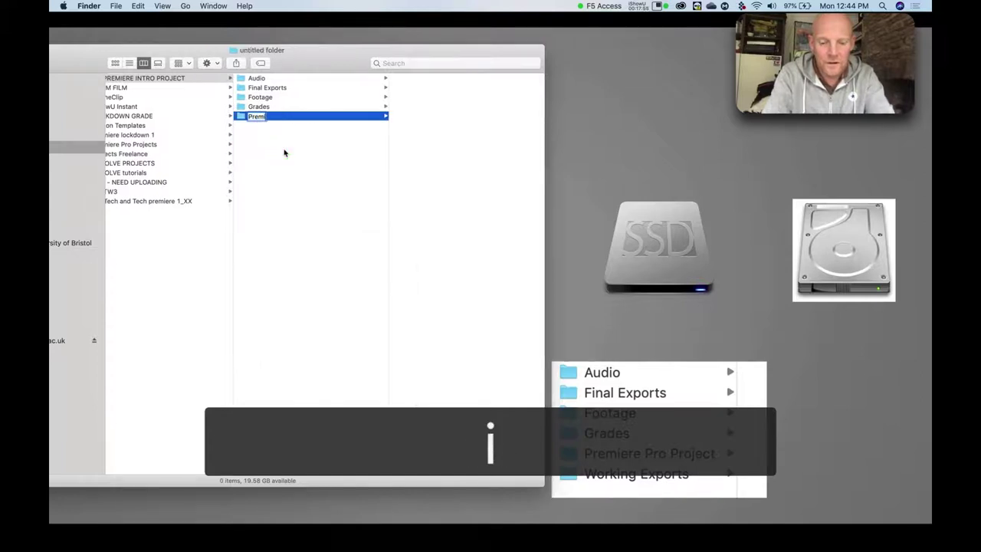
type("ere")
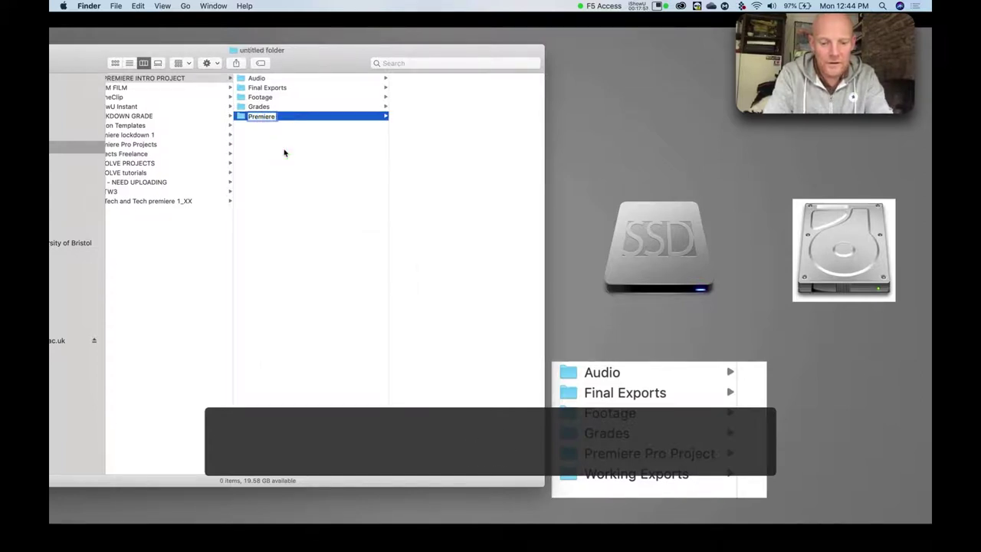
type(" Pro Pro")
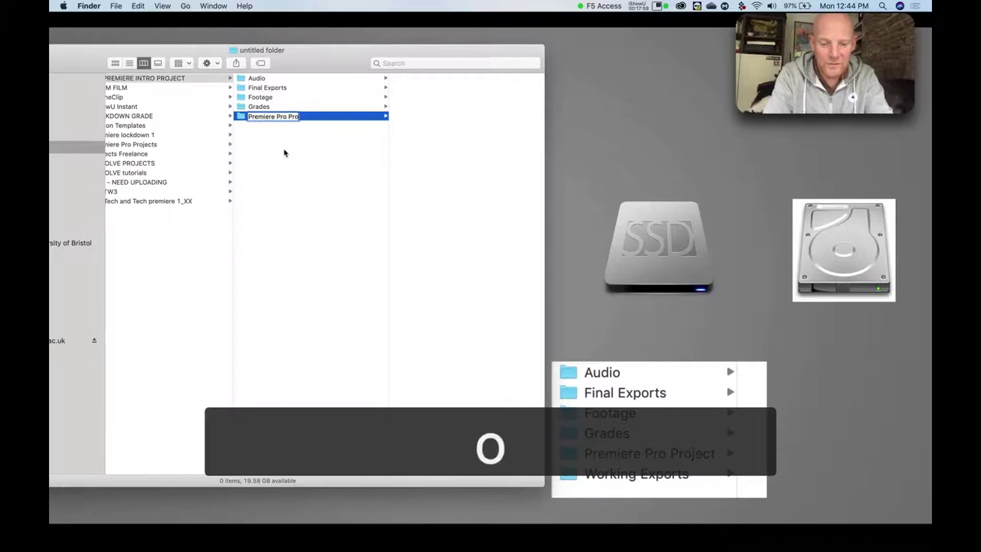
type("ject")
key("Return")
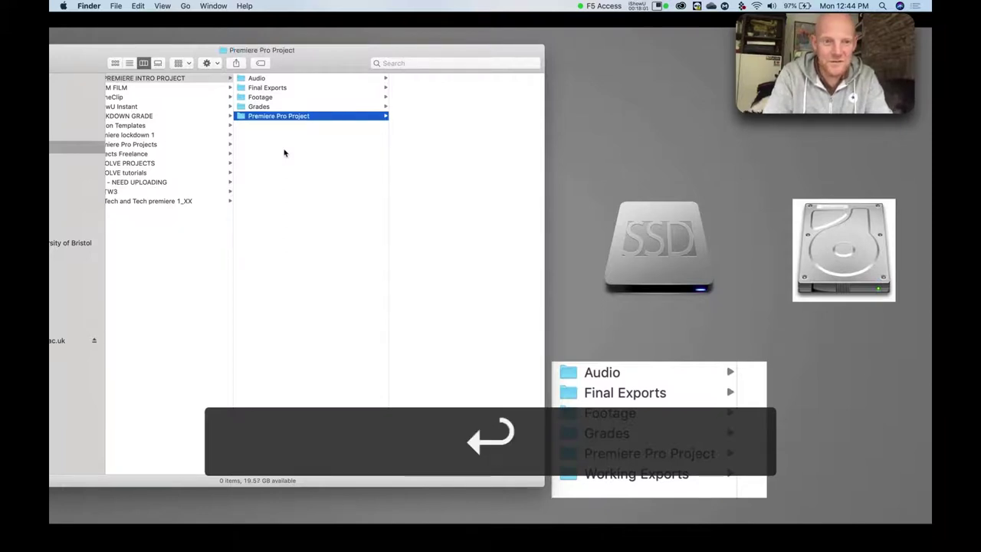
left_click(268, 171)
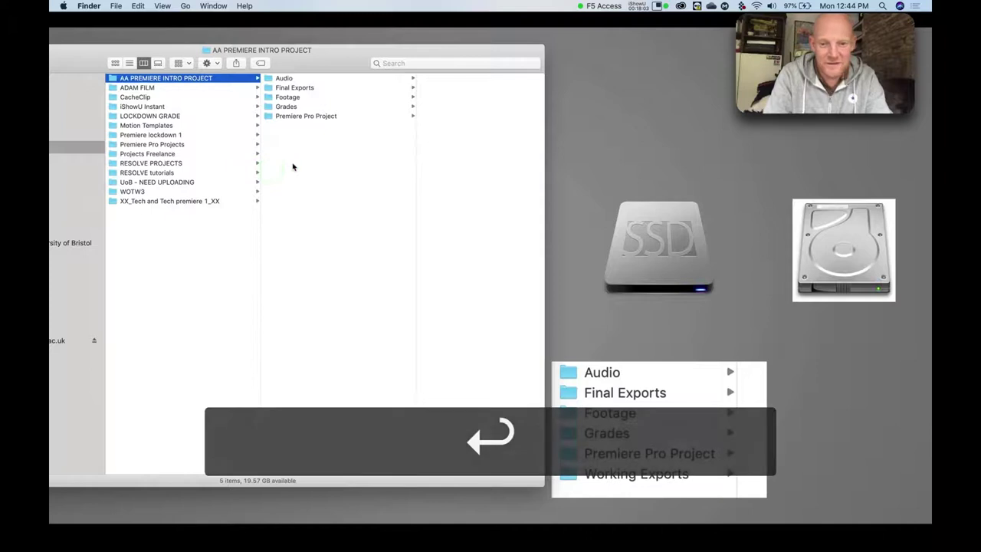
left_click(283, 169, "ctrl")
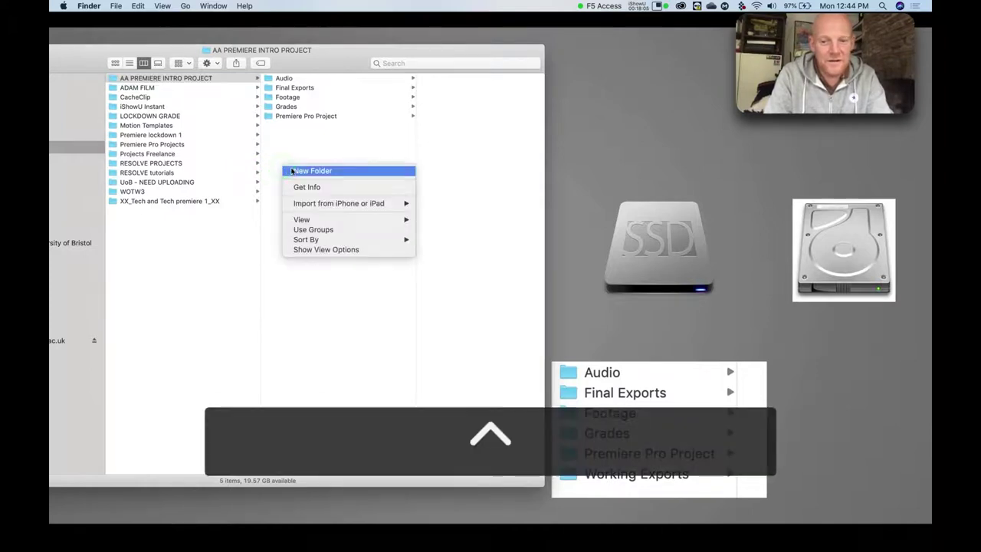
left_click(291, 171)
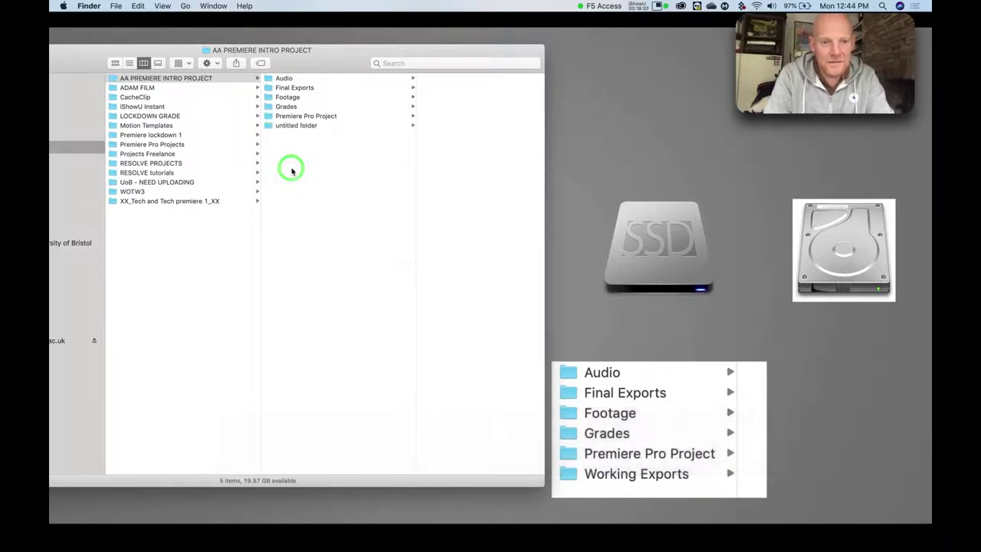
type("Worki")
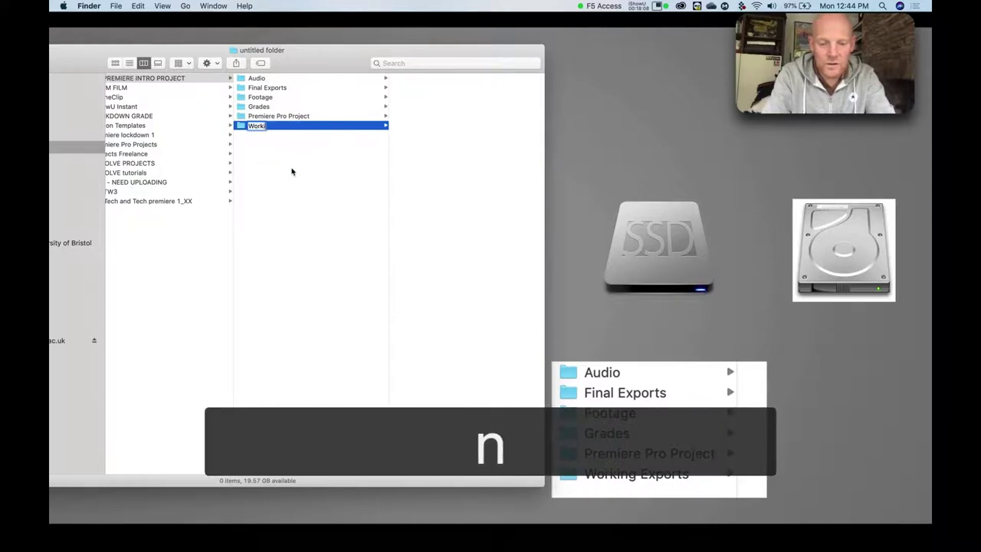
type("ng Exports")
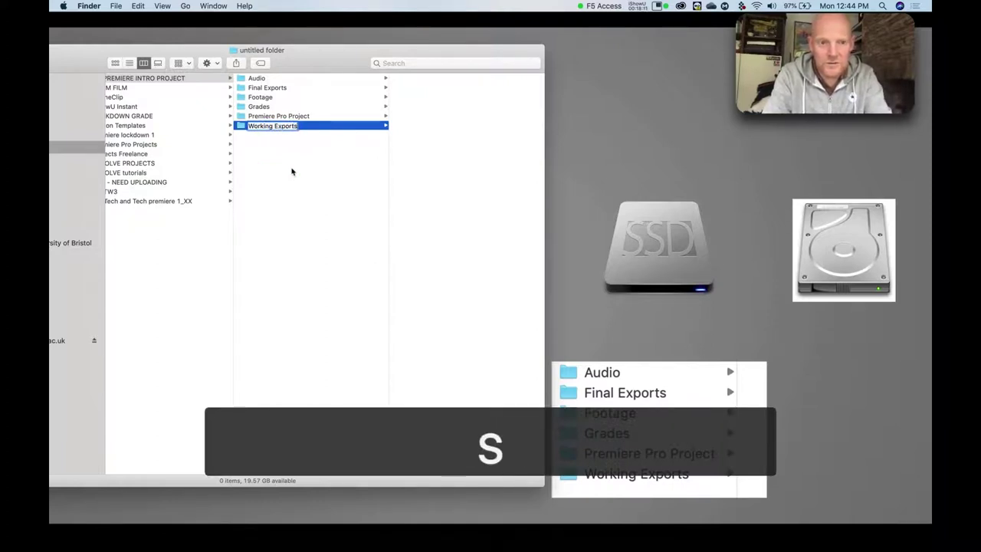
key("Return")
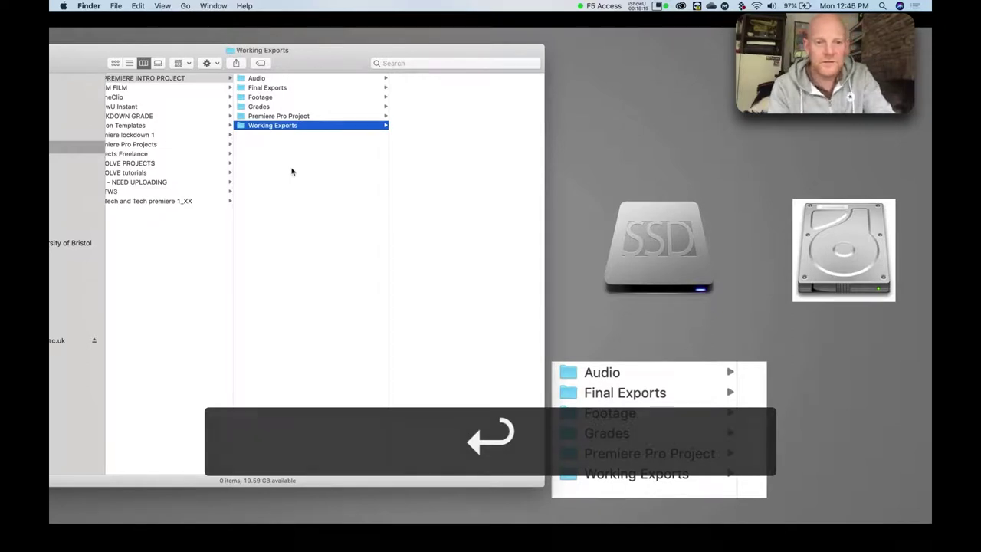
left_click(288, 197)
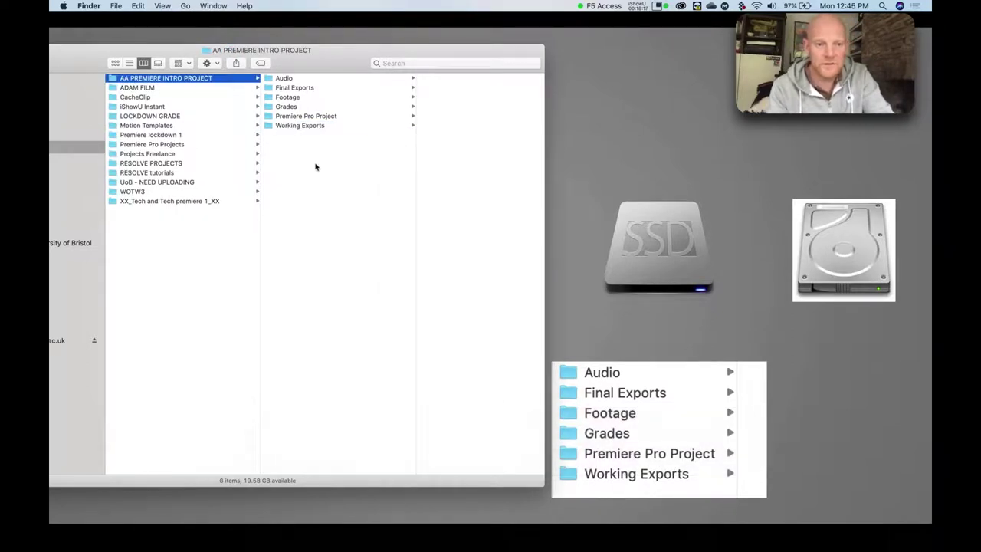
Reposition the Finder window and open the empty Footage subfolder.
left_click_drag(335, 51, 431, 43)
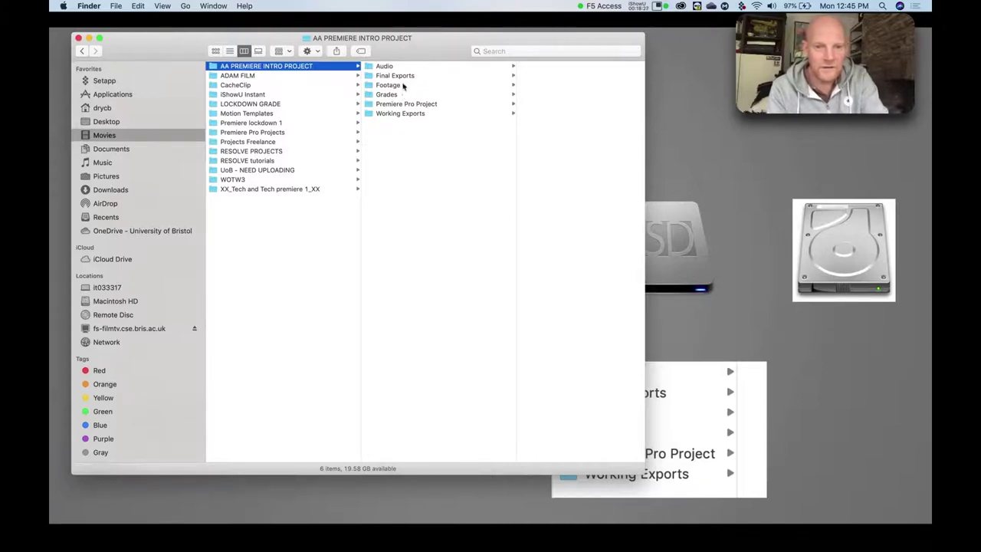
left_click(370, 86)
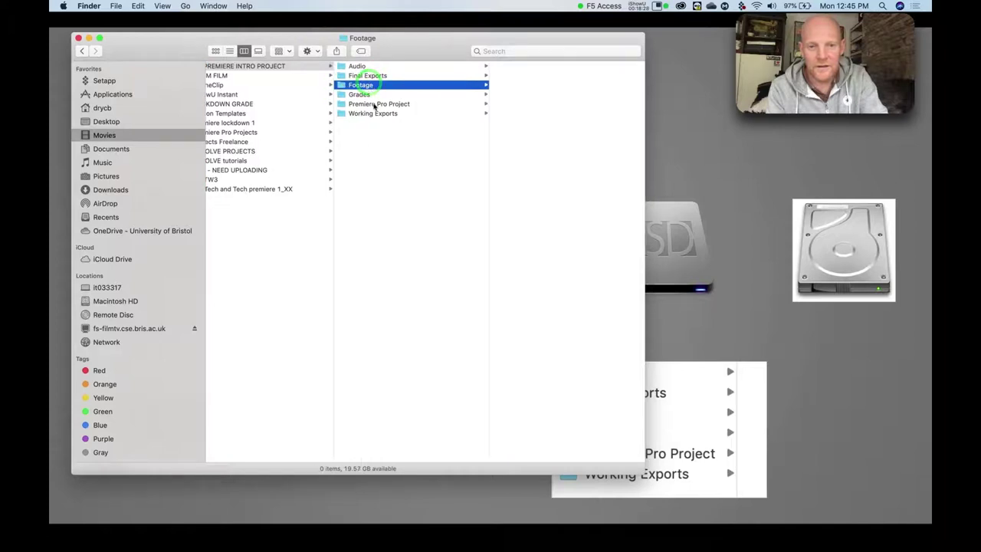
left_click_drag(413, 53, 399, 50)
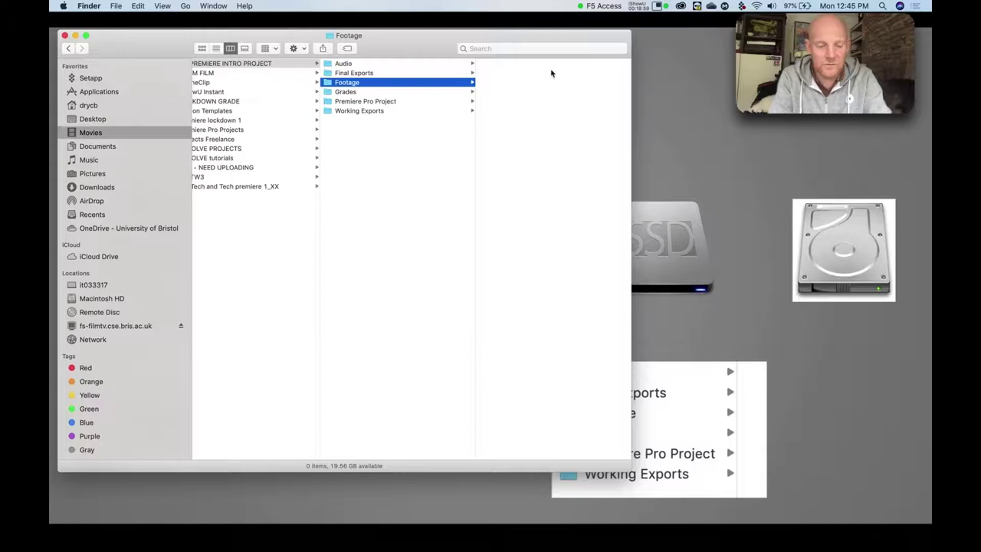
left_click(516, 81)
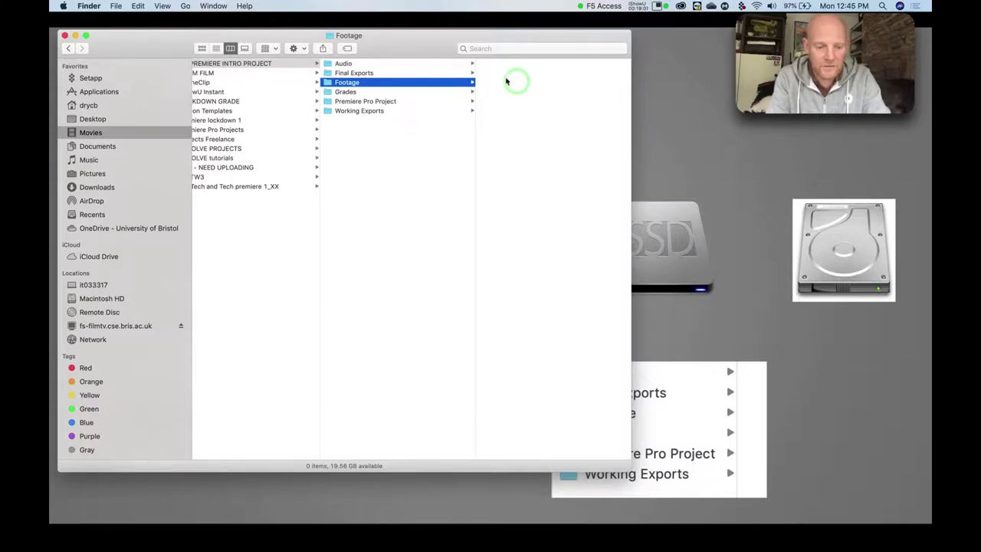
Inside Footage, create a subfolder named Phone - shoot 1.
key("ctrl")
left_click(505, 81, "ctrl")
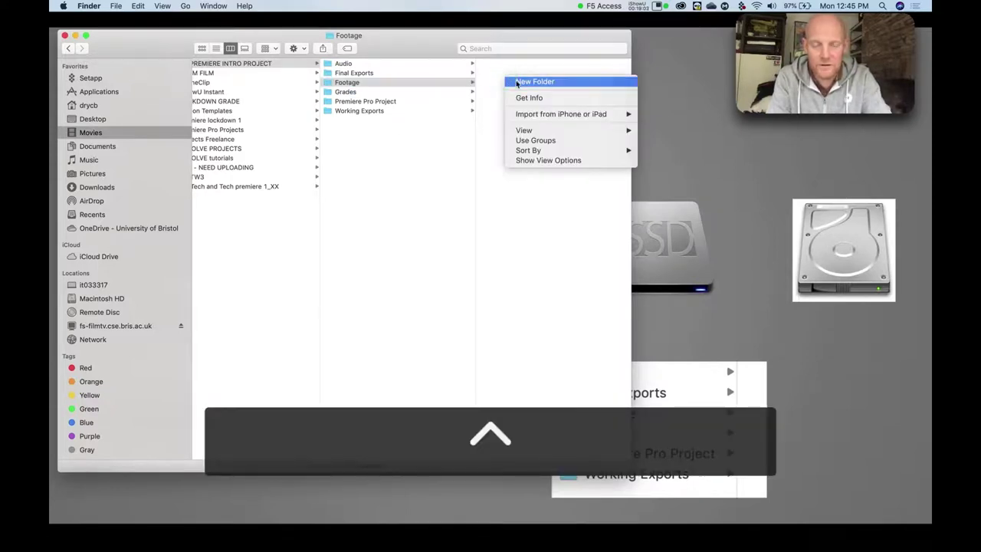
left_click(520, 82)
key("shift")
type("Phone")
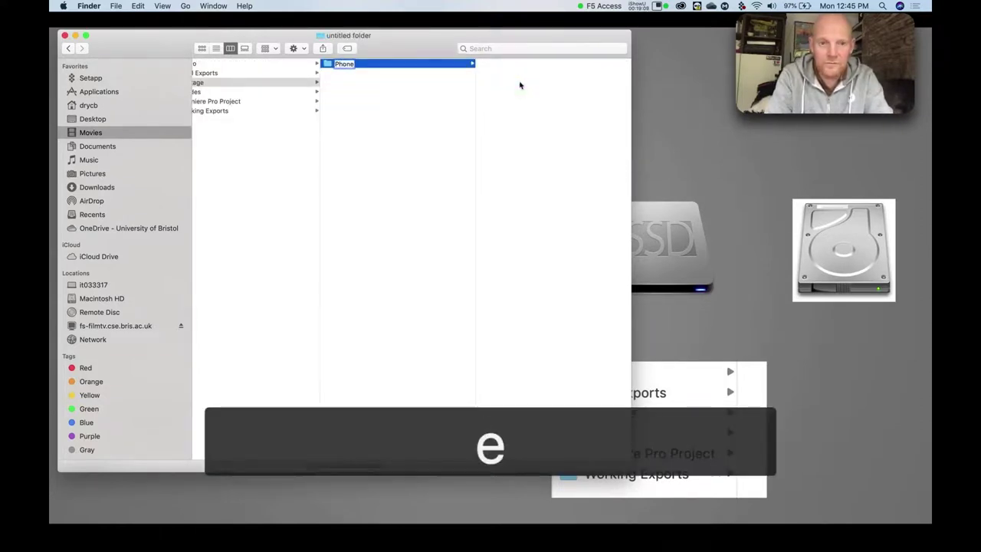
type(" - shoot 1")
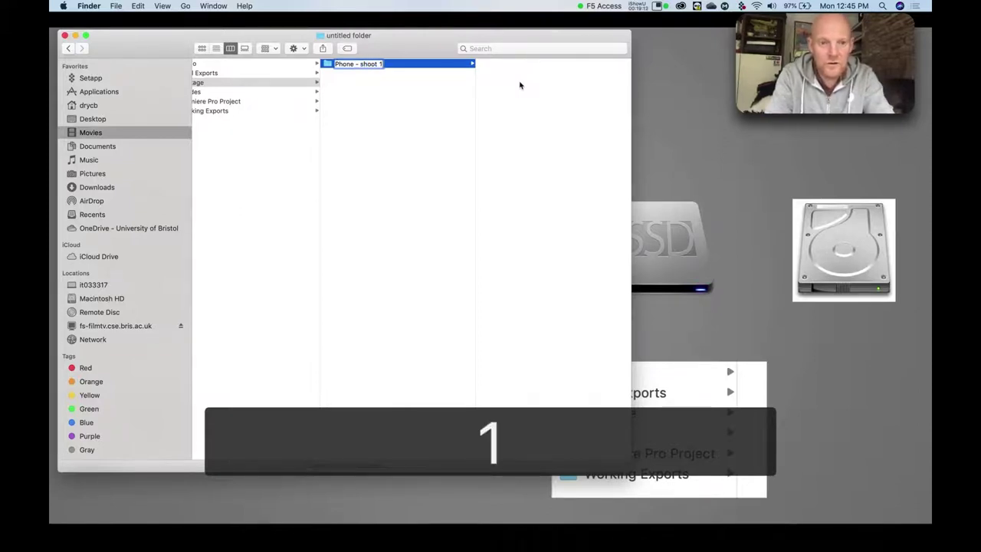
key("Return")
left_click(362, 122)
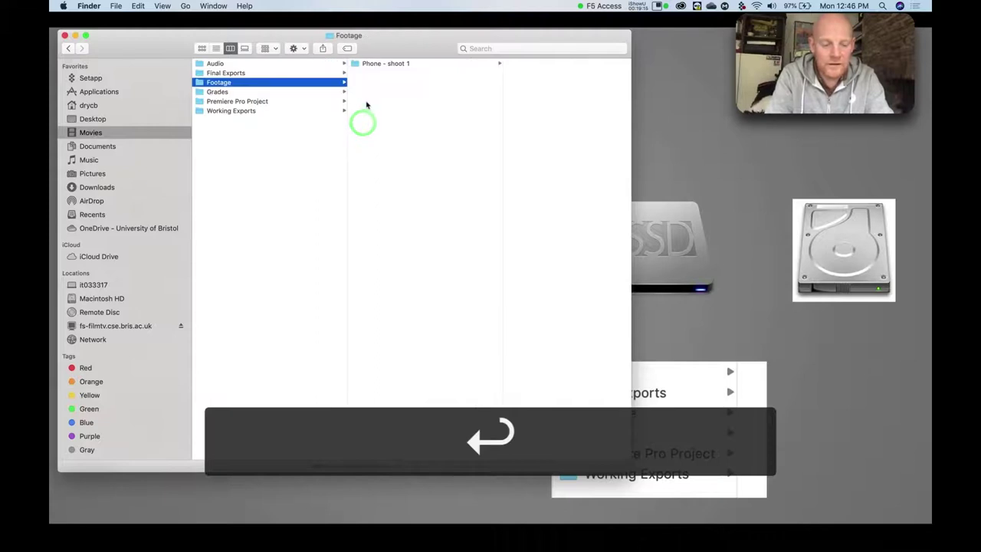
Add a second Footage subfolder named Sony FS 5 - Shoot 1 and check both folders.
left_click(374, 103, "ctrl")
left_click(381, 108)
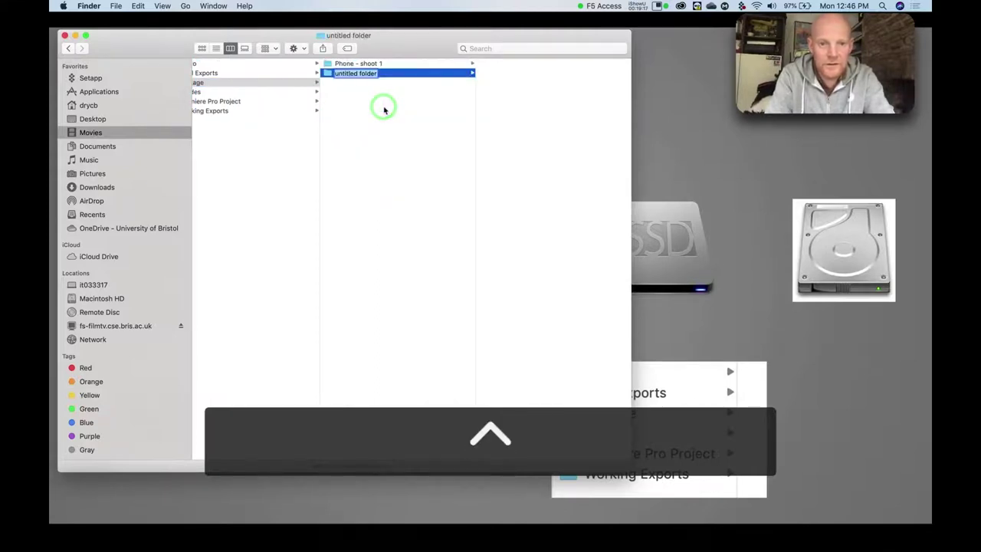
type("Sony")
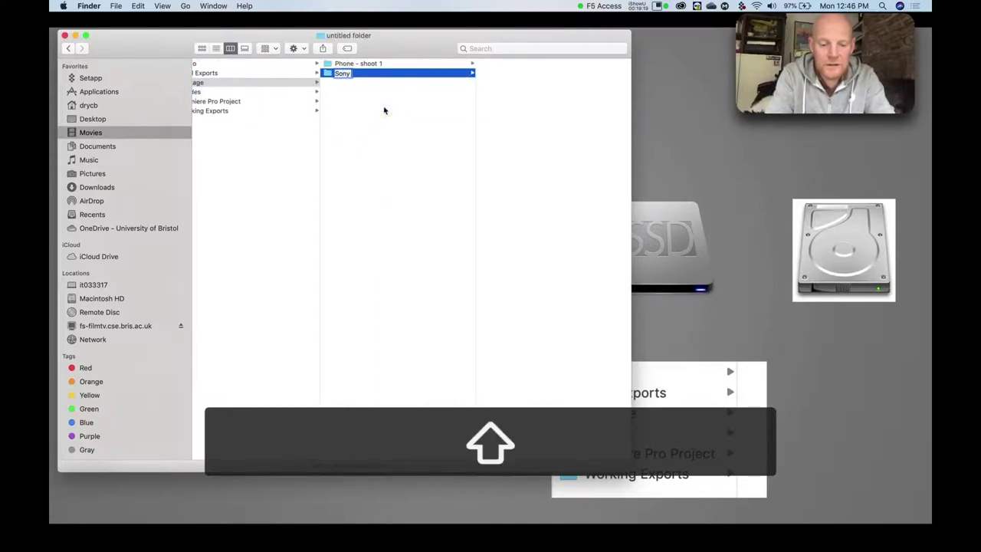
type(" FS 5 - Shoot 1")
key("Return")
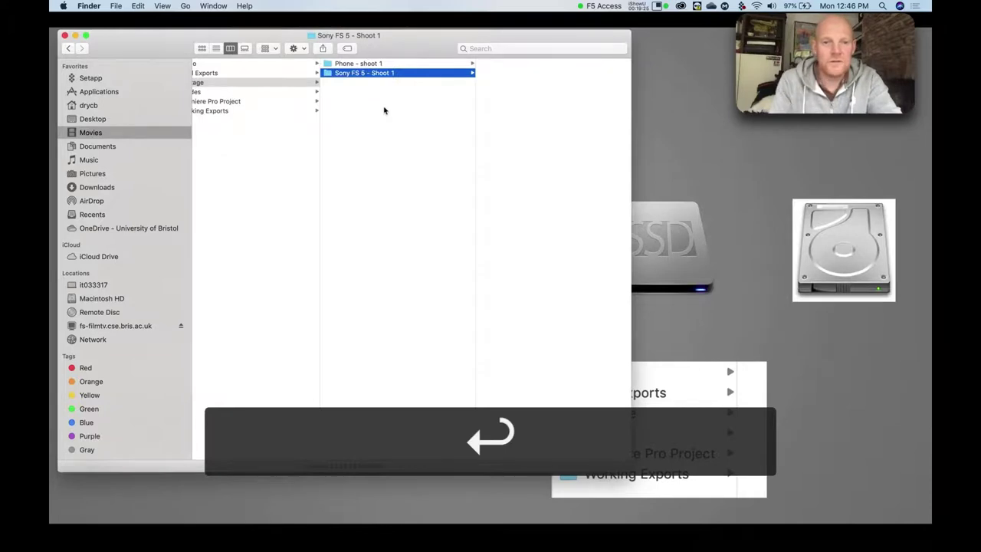
left_click(355, 107)
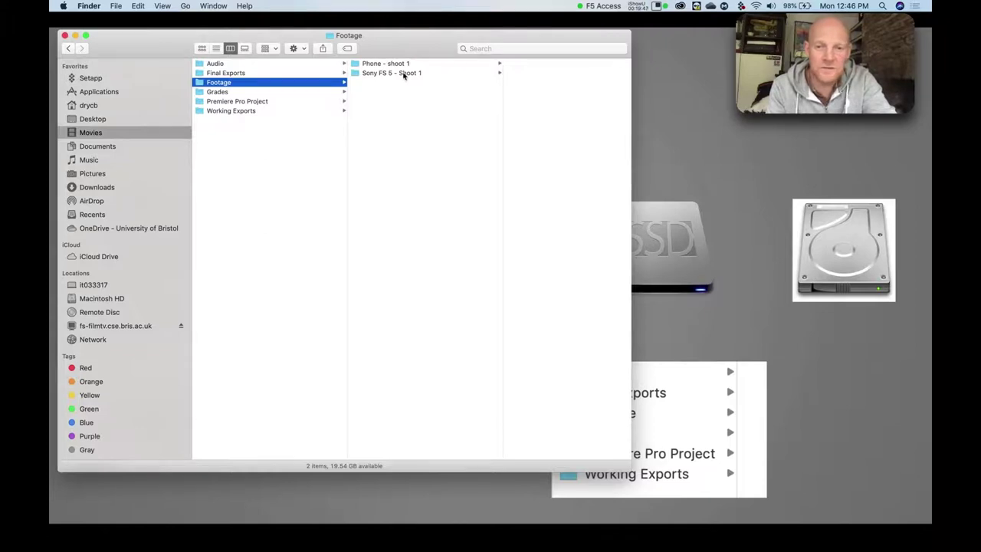
left_click(403, 73)
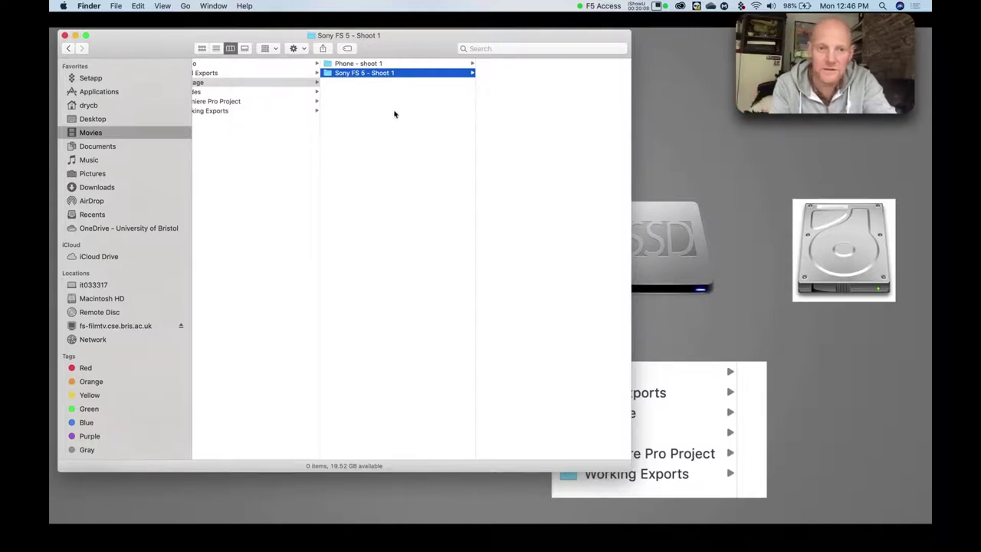
left_click(358, 64)
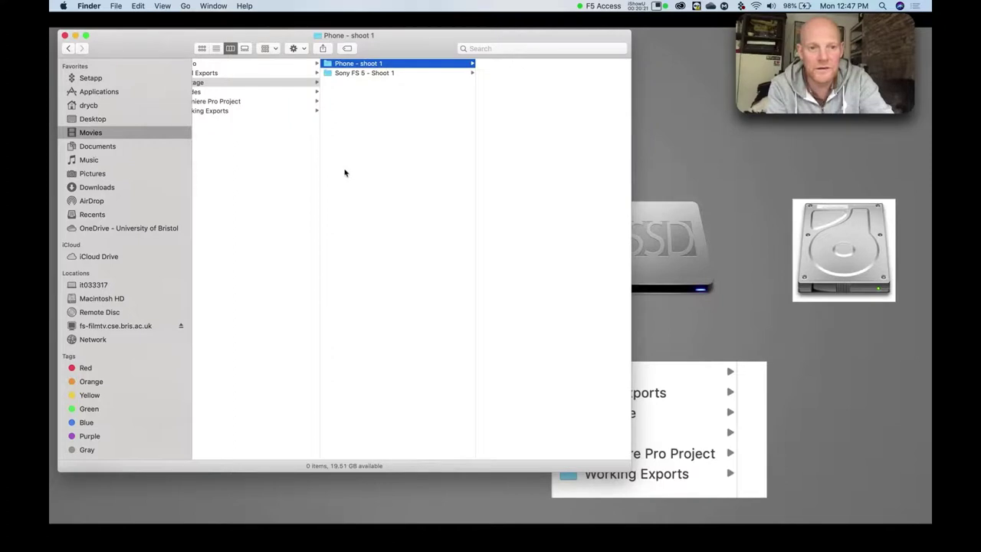
Copy IMG_7500.mov from the XX_Tech and Tech premiere 1_XX project's Shoot day 1 footage.
scroll(345, 172, "left", 5)
scroll(344, 172, "left", 3)
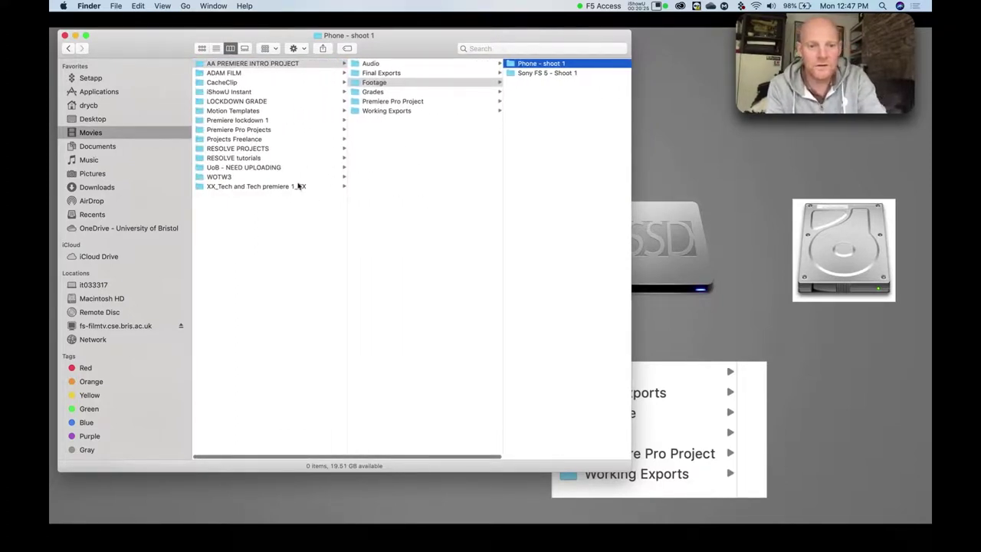
left_click(290, 187)
left_click(381, 82)
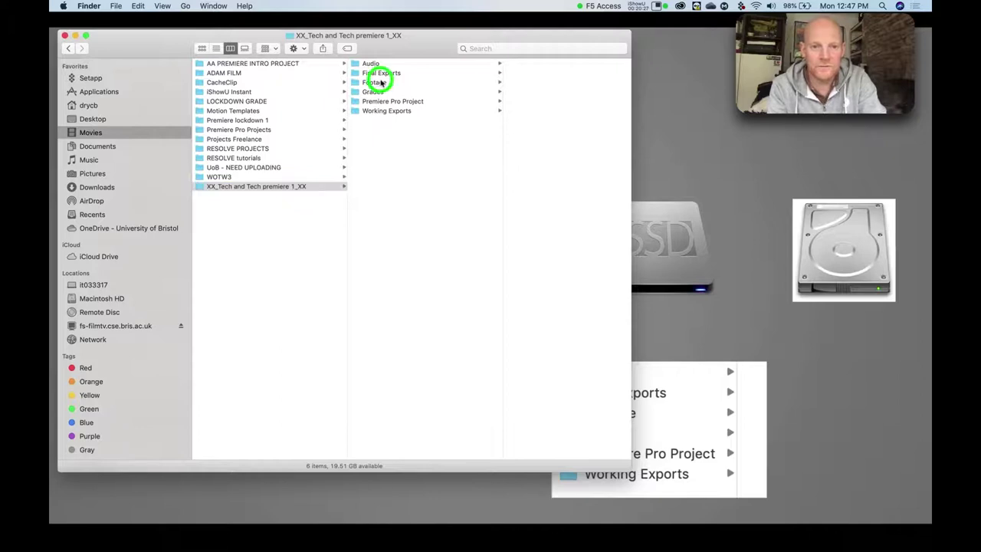
left_click(485, 63)
left_click(486, 63)
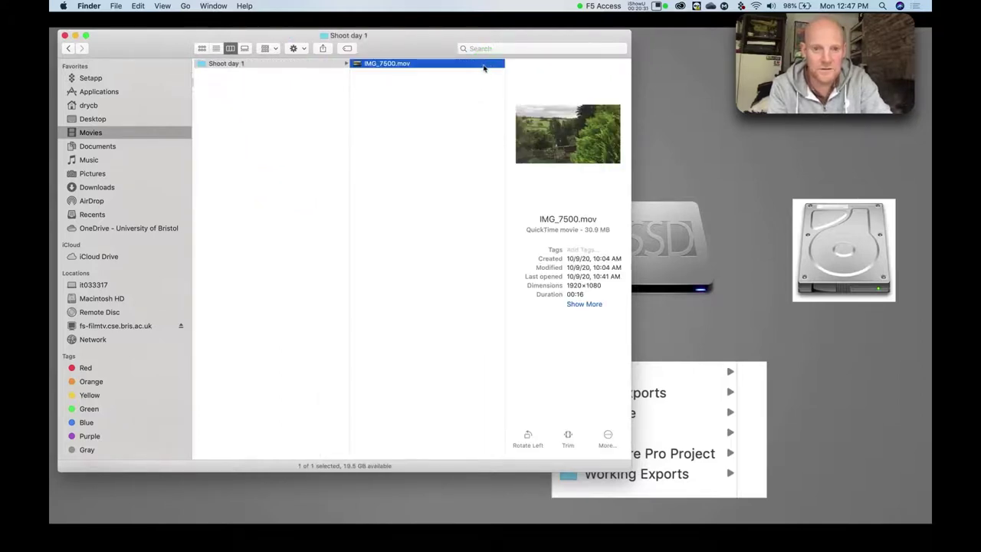
key("super+c")
Paste the clip into Phone - shoot 1 in the new project's Footage folder.
scroll(413, 125, "left", 5)
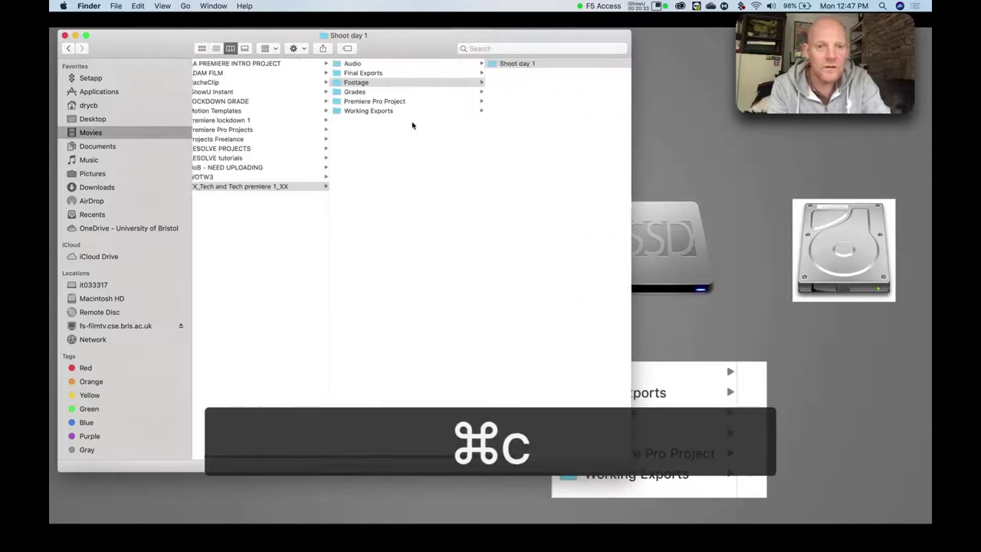
left_click(275, 64)
left_click(377, 82)
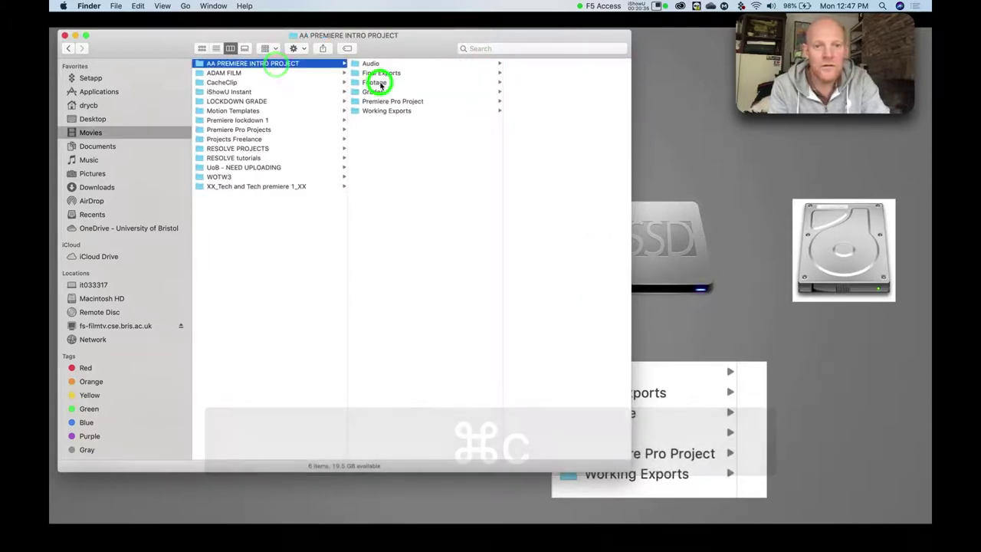
left_click(498, 66)
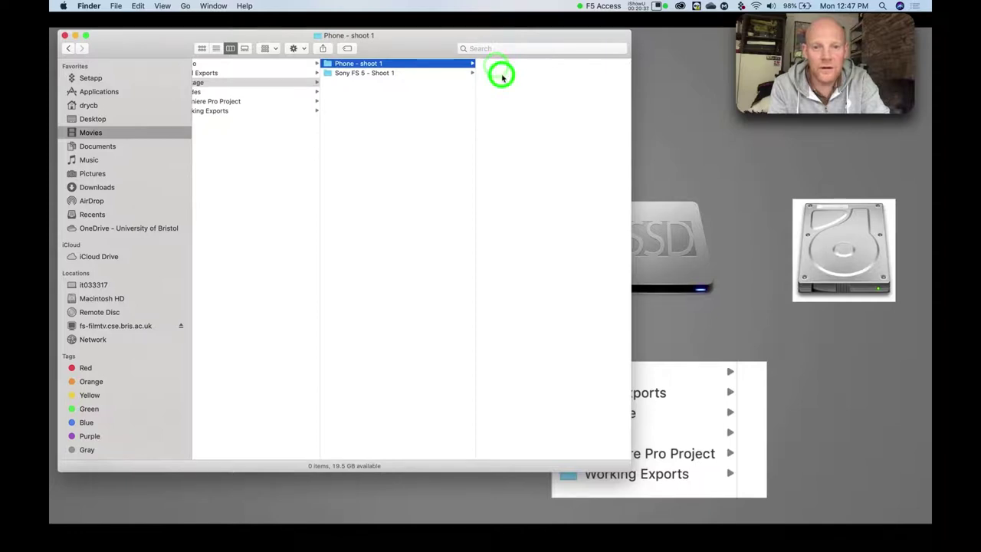
key("super+v")
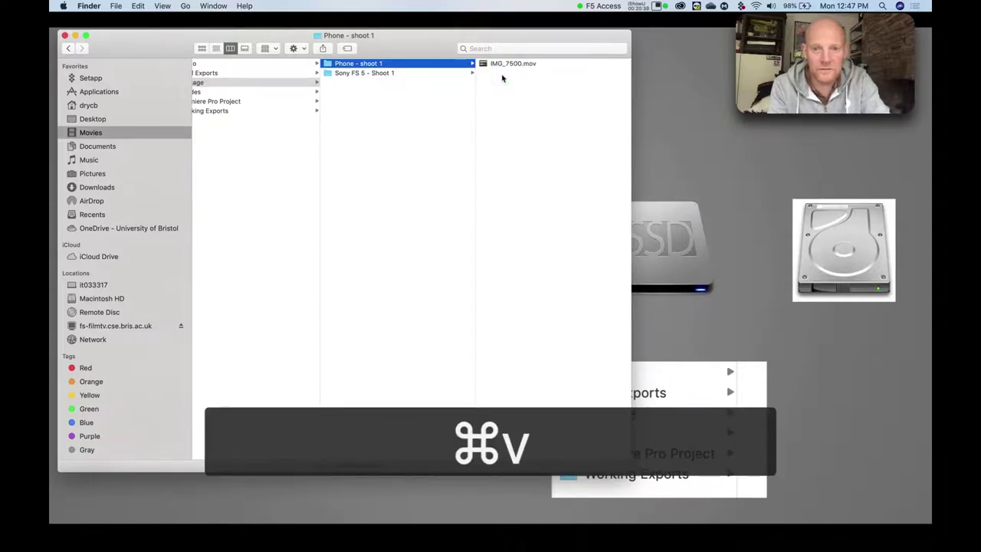
scroll(490, 95, "left", 3)
scroll(490, 95, "left", 3)
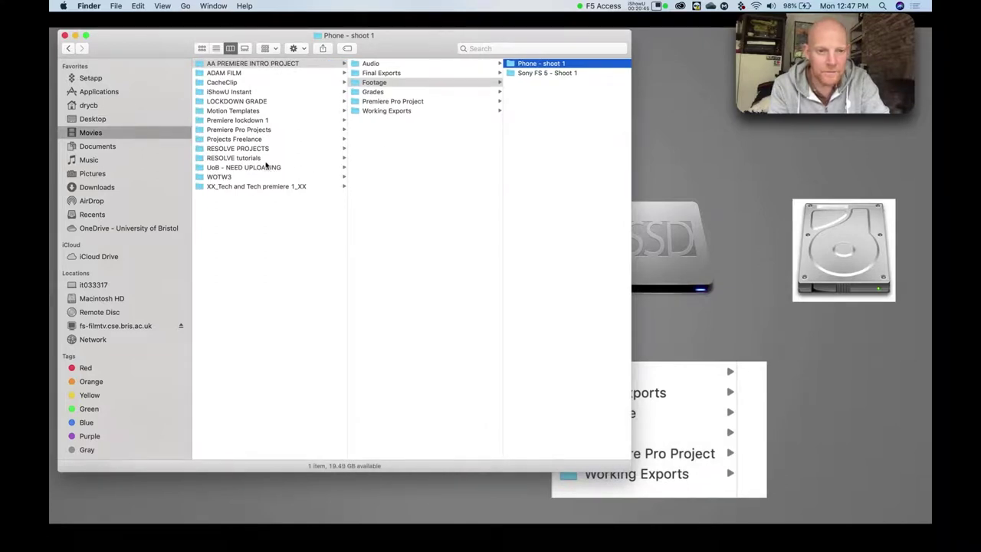
Move the PRIVATE card folder from Premiere lockdown 1's DAY 01 - characters into Sony FS 5 - Shoot 1.
left_click(256, 129)
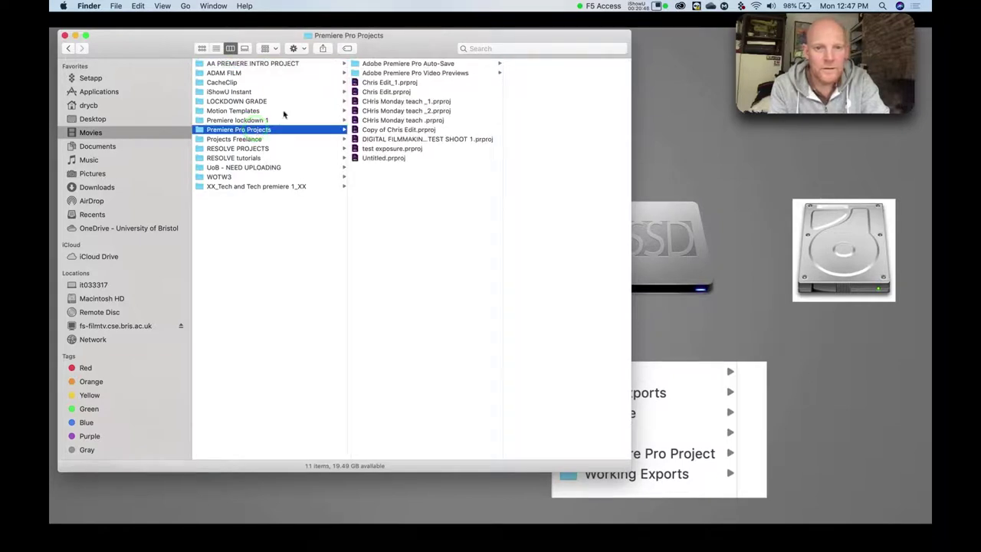
left_click(243, 122)
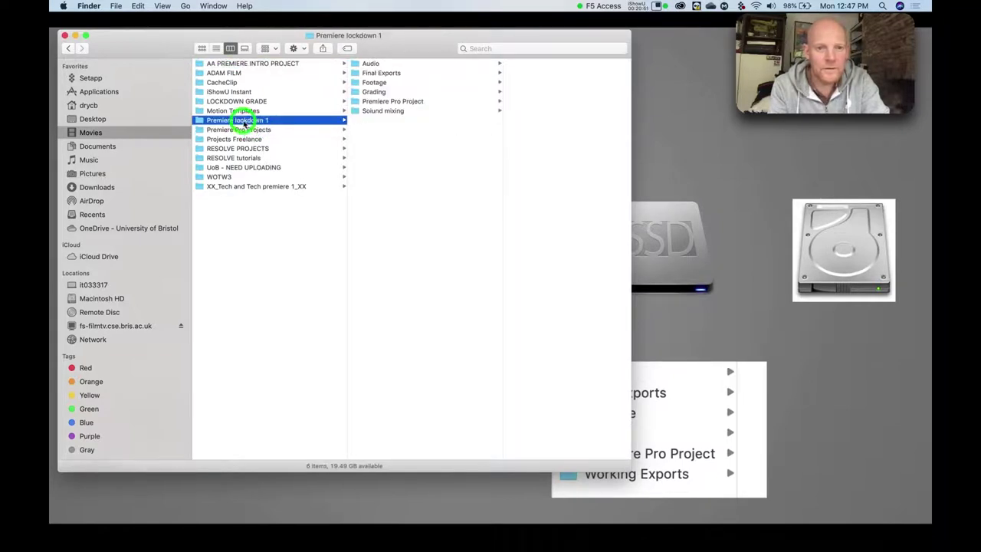
left_click(366, 82)
left_click(484, 66)
left_click(485, 65)
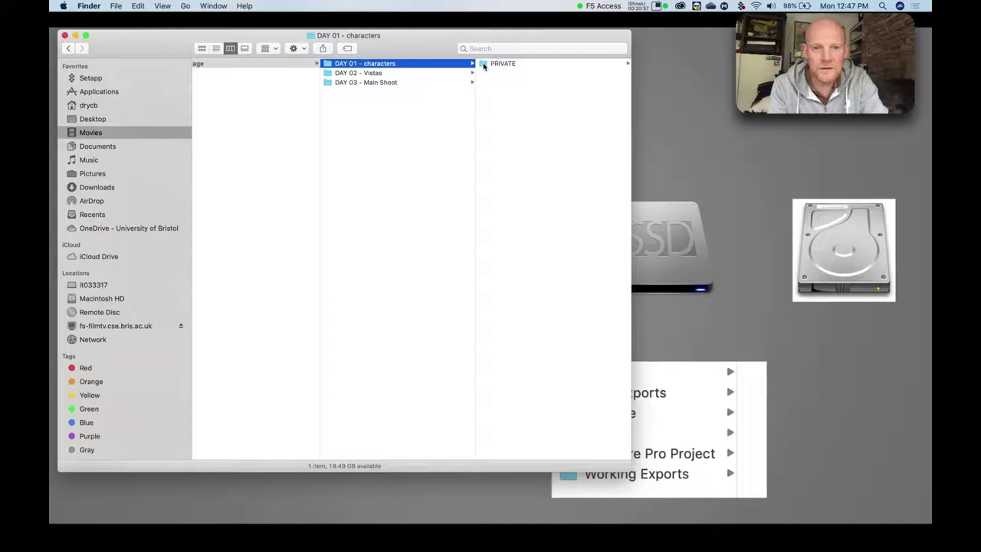
left_click(483, 65)
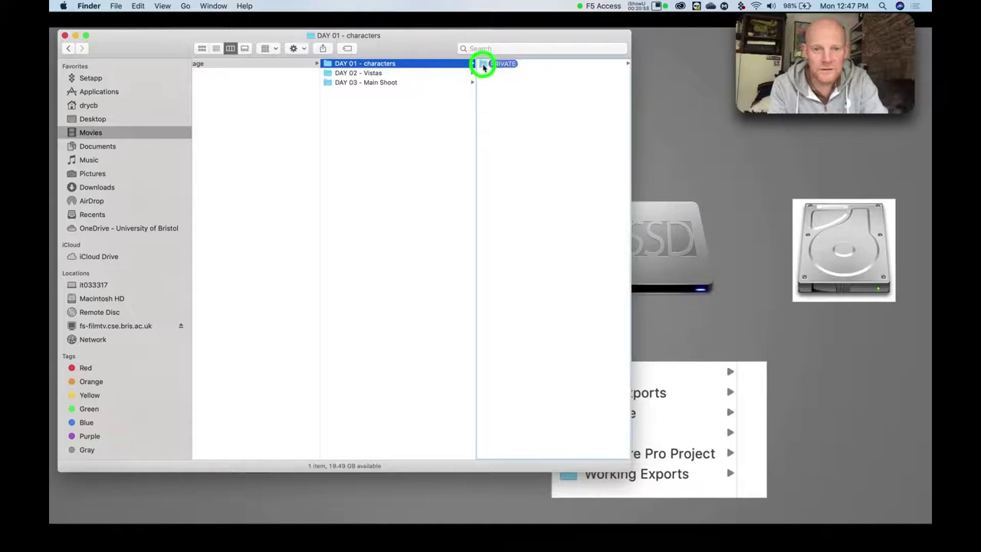
left_click_drag(483, 66, 526, 93)
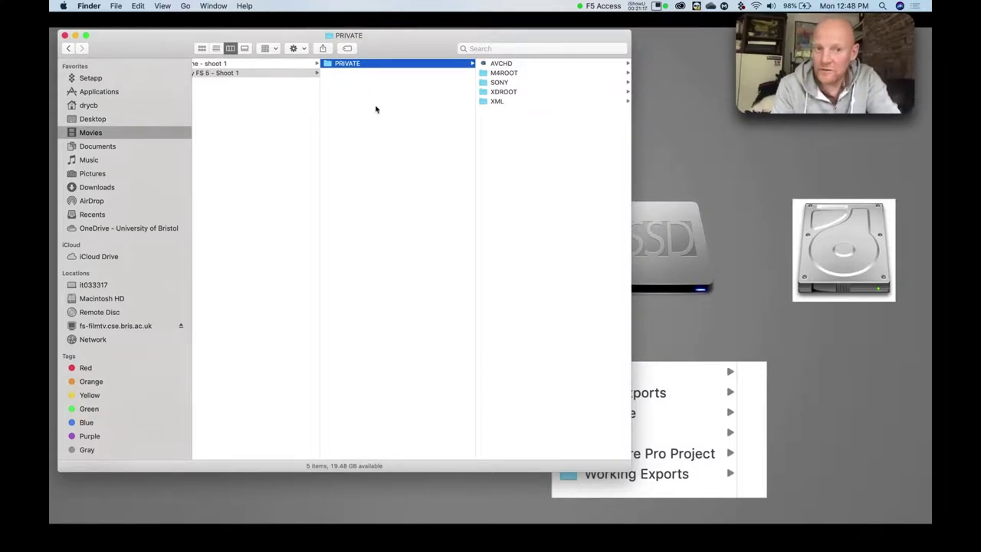
Browse the copied PRIVATE folder's contents to confirm the camera card arrived intact.
scroll(375, 109, "left", 3)
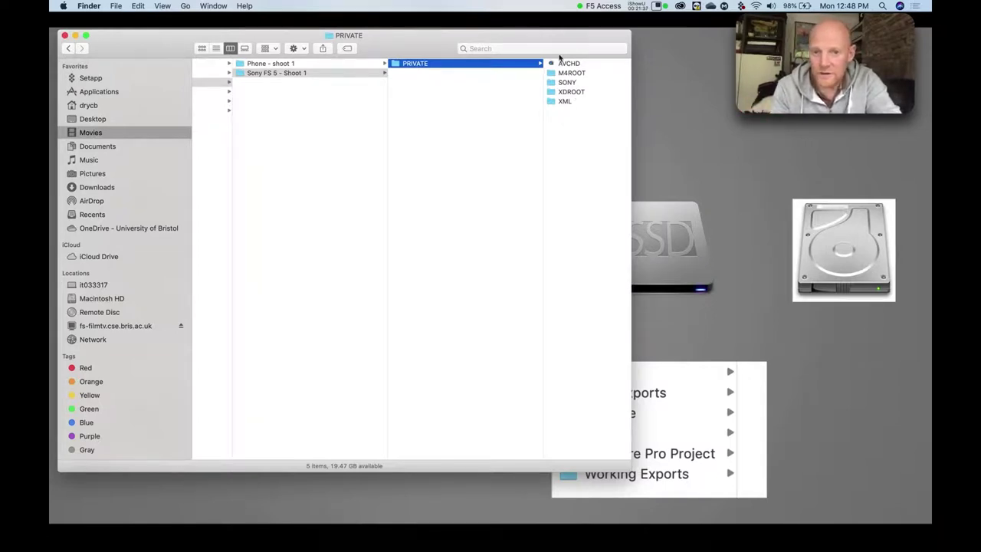
left_click(395, 64)
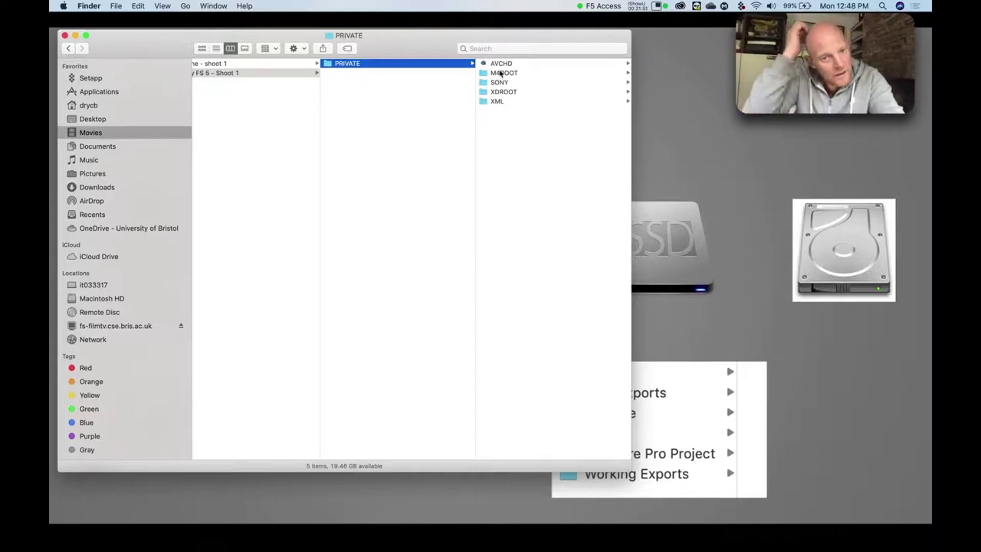
scroll(412, 109, "left", 3)
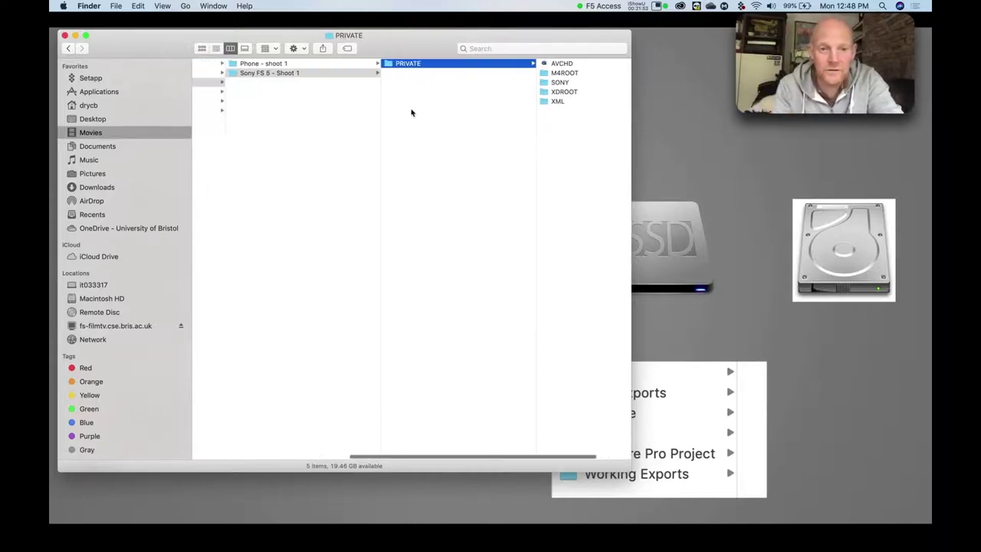
left_click(388, 65)
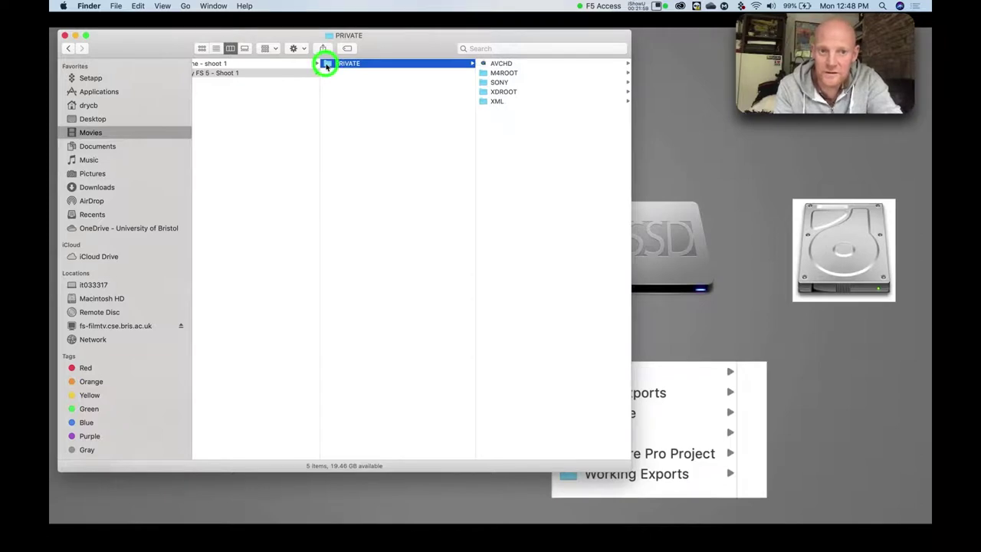
scroll(335, 80, "left", 1)
scroll(335, 79, "left", 2)
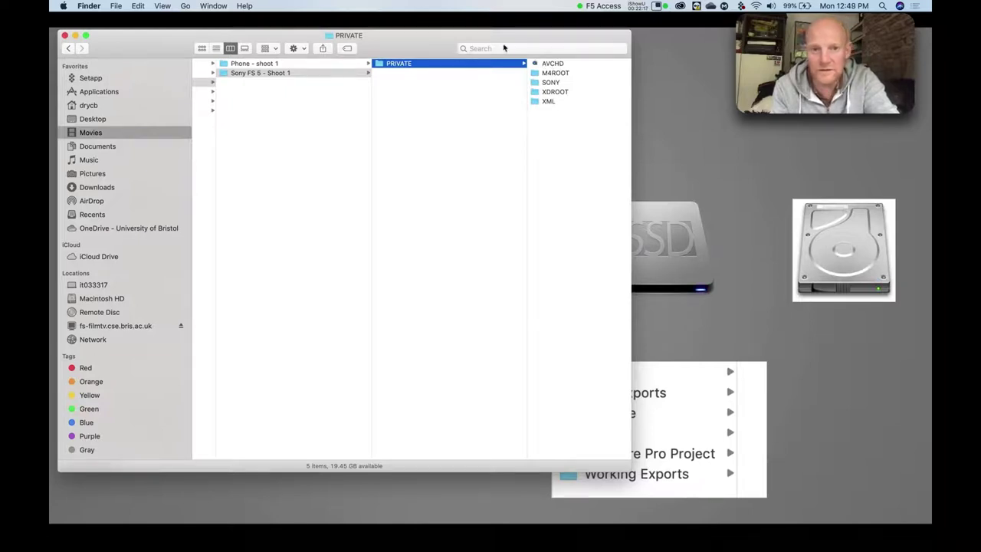
left_click(373, 64)
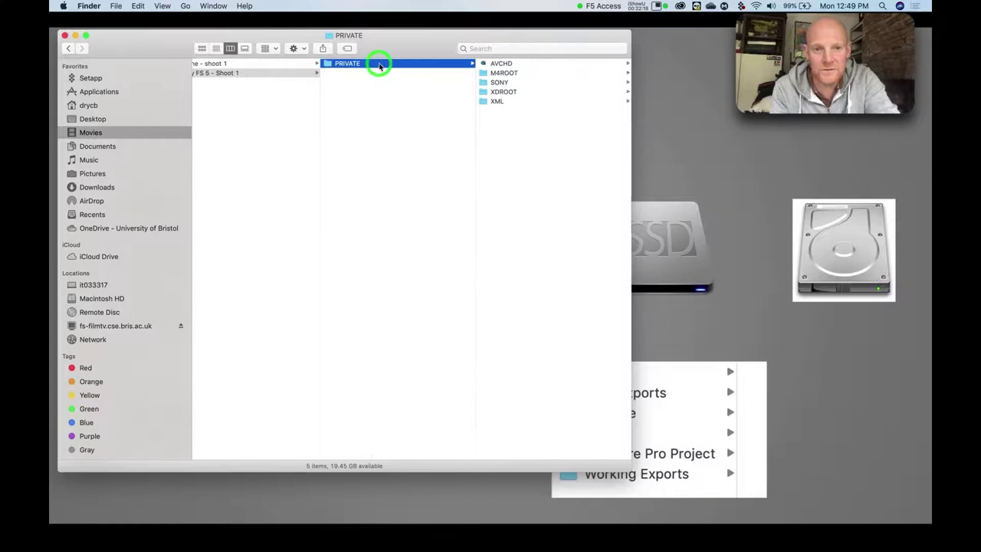
scroll(337, 75, "left", 3)
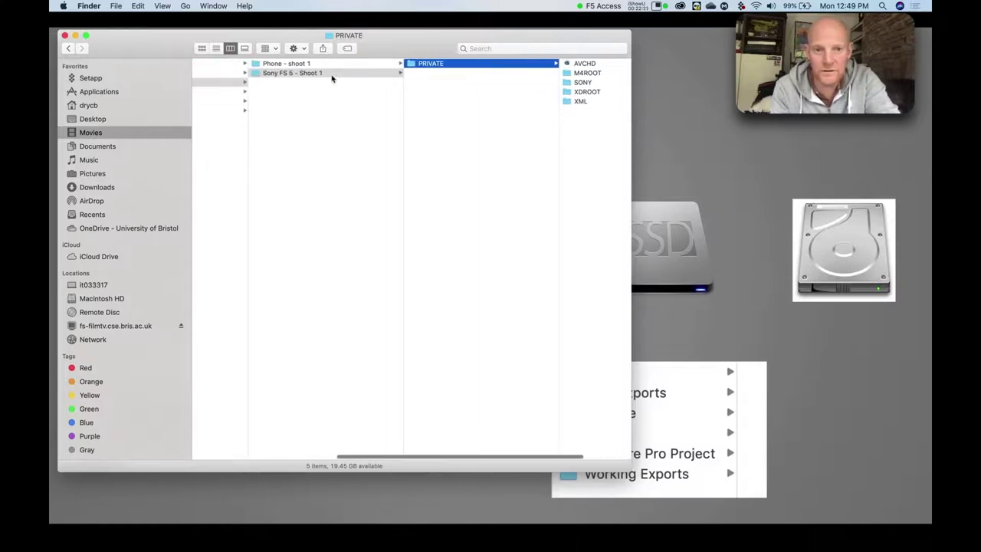
scroll(332, 77, "left", 2)
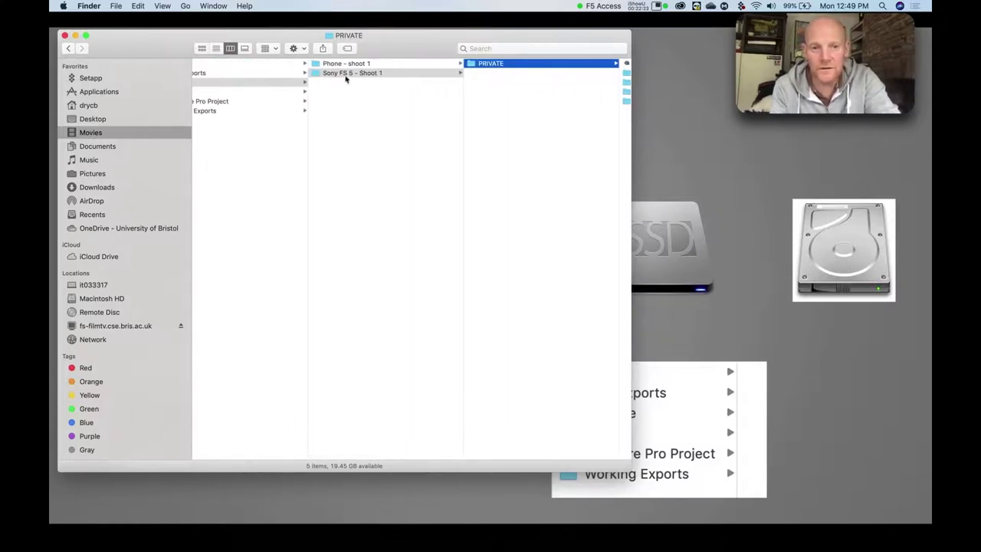
scroll(490, 125, "right", 1)
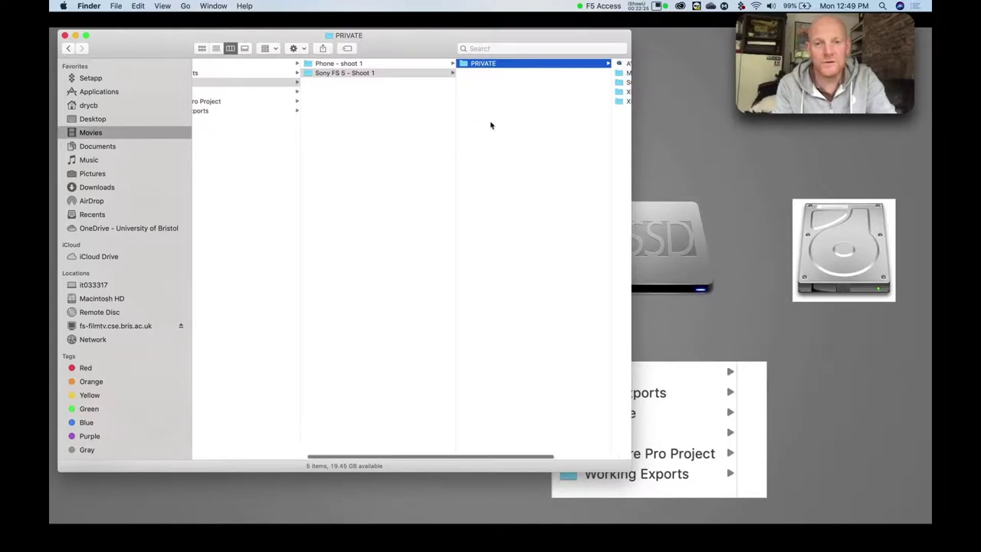
scroll(491, 125, "right", 2)
scroll(491, 125, "left", 5)
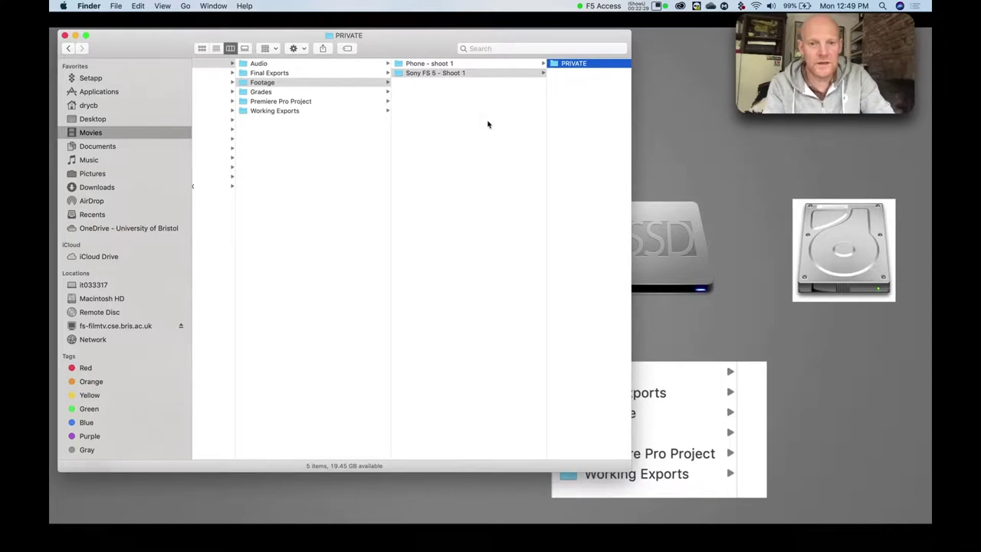
scroll(427, 73, "left", 1)
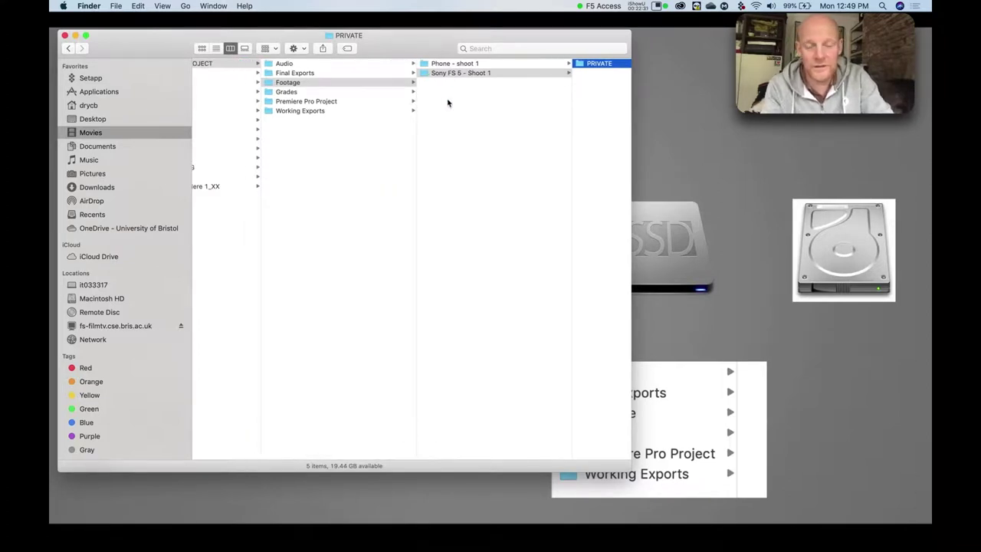
Go back to the project's Footage folder and close the Finder window.
left_click(279, 83)
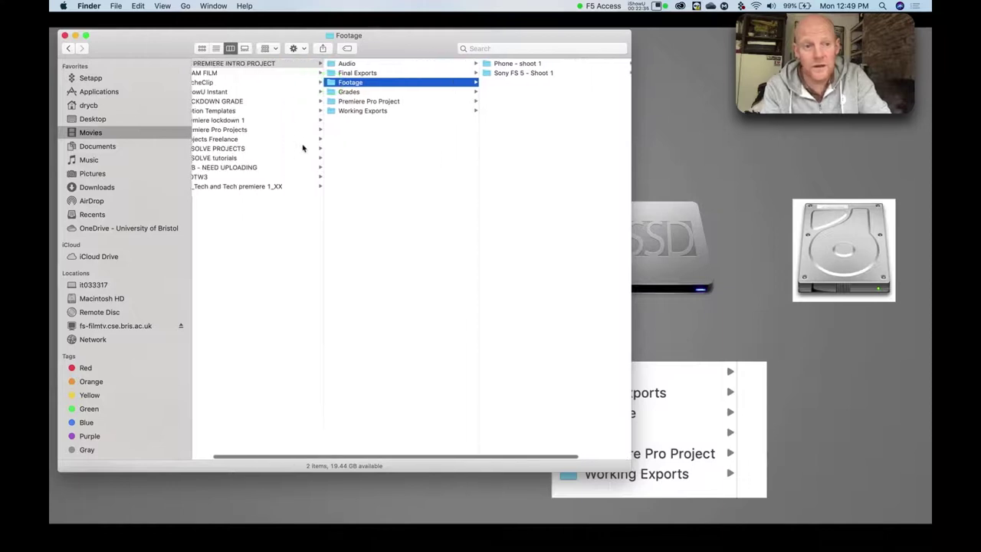
scroll(299, 85, "left", 3)
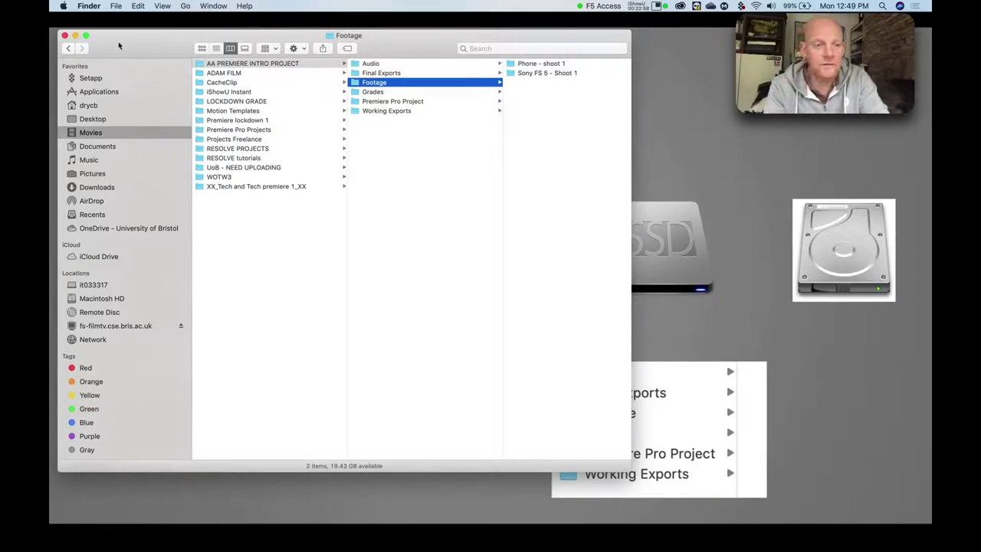
left_click(65, 36)
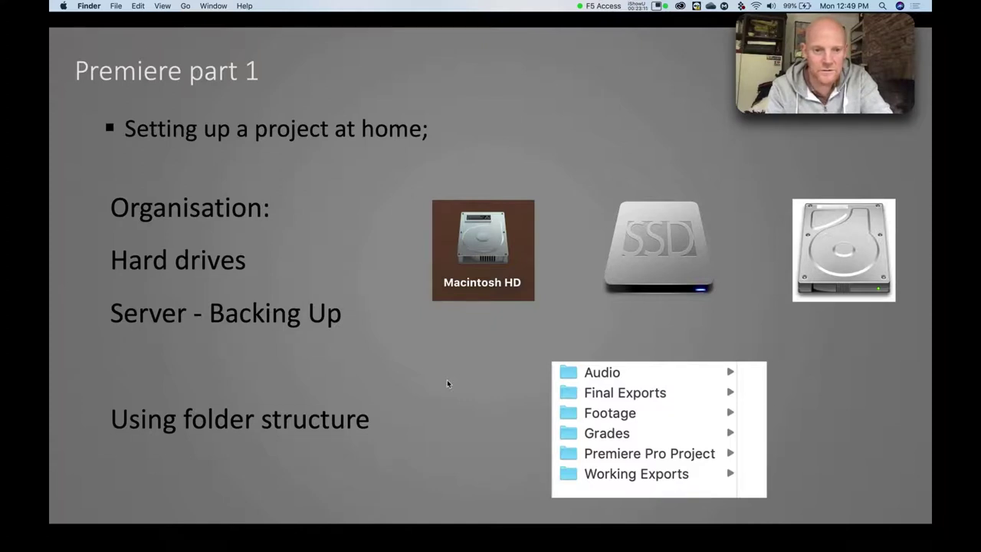
Advance the slideshow to the Downloading & Launching Premiere slide, then switch to Chrome.
key("Right")
left_click(434, 384)
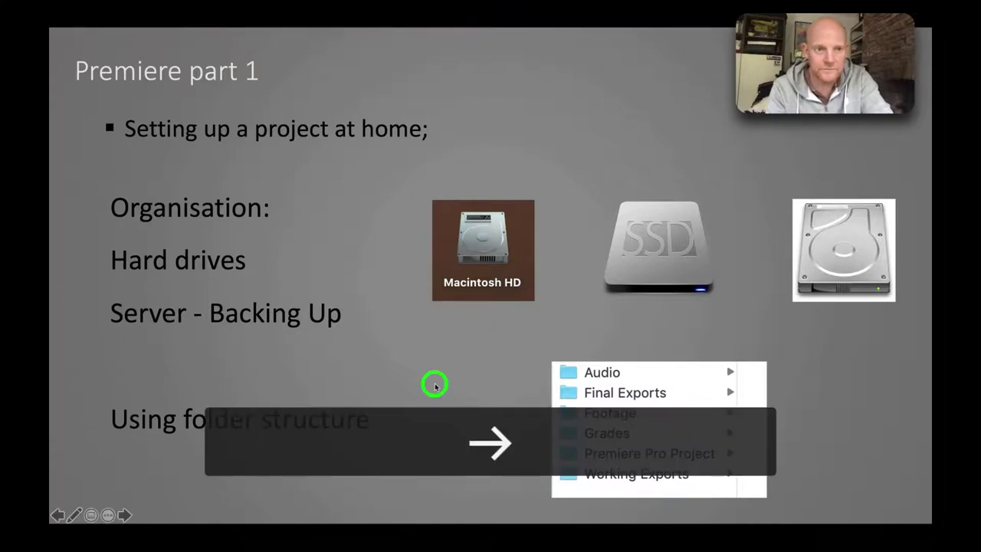
key("Right")
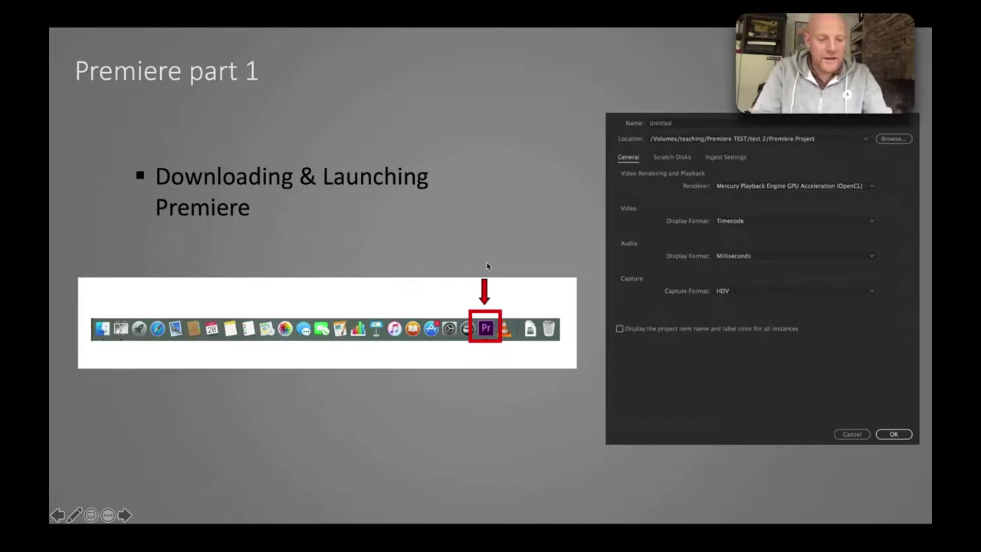
key("super+Tab")
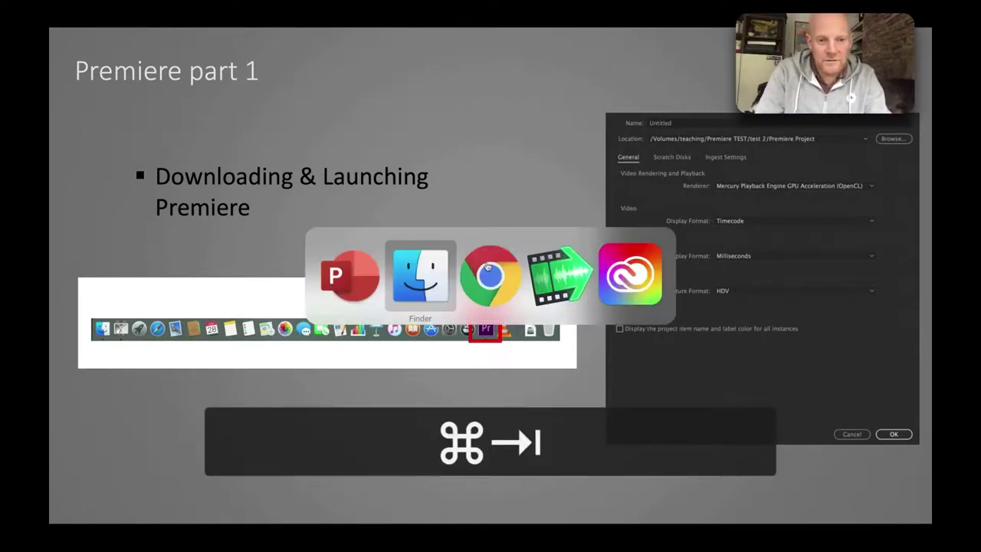
key("super+Tab")
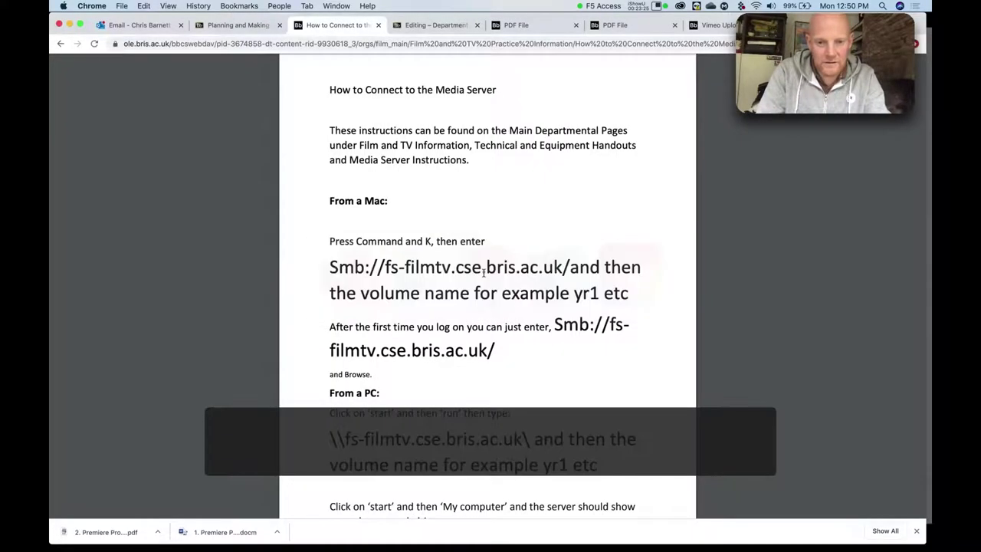
Open the department's Planning and Making your Film page and scroll through its sections.
left_click(223, 25)
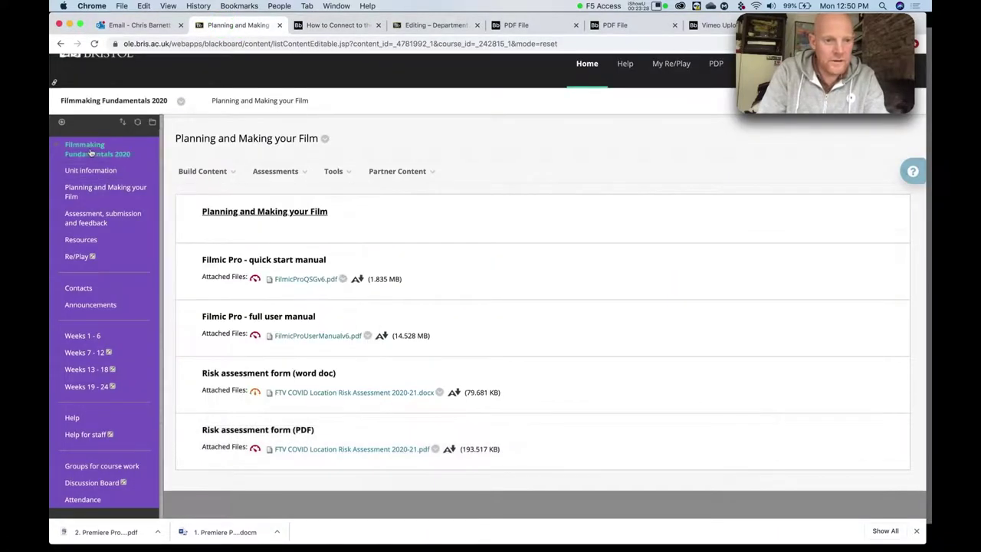
mouse_move(231, 196)
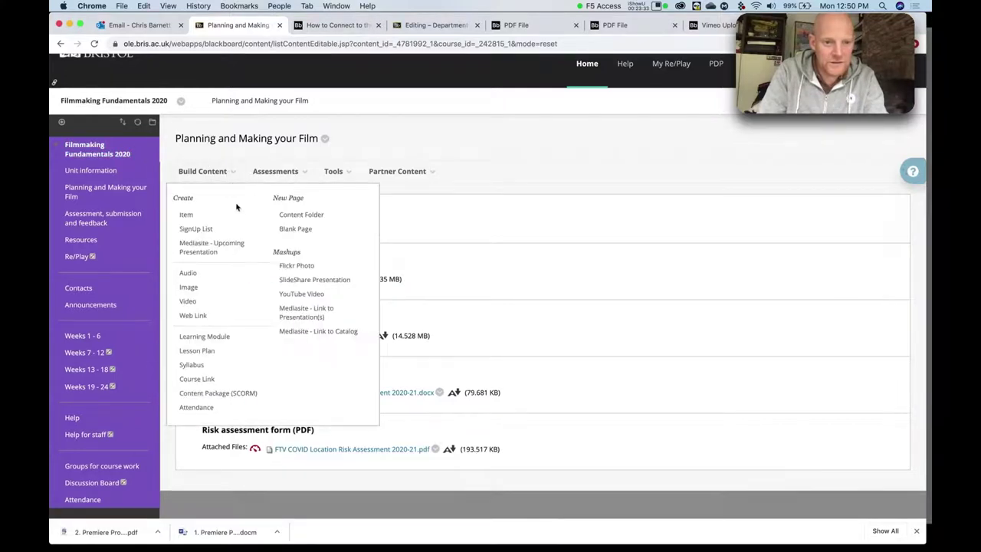
left_click(256, 212)
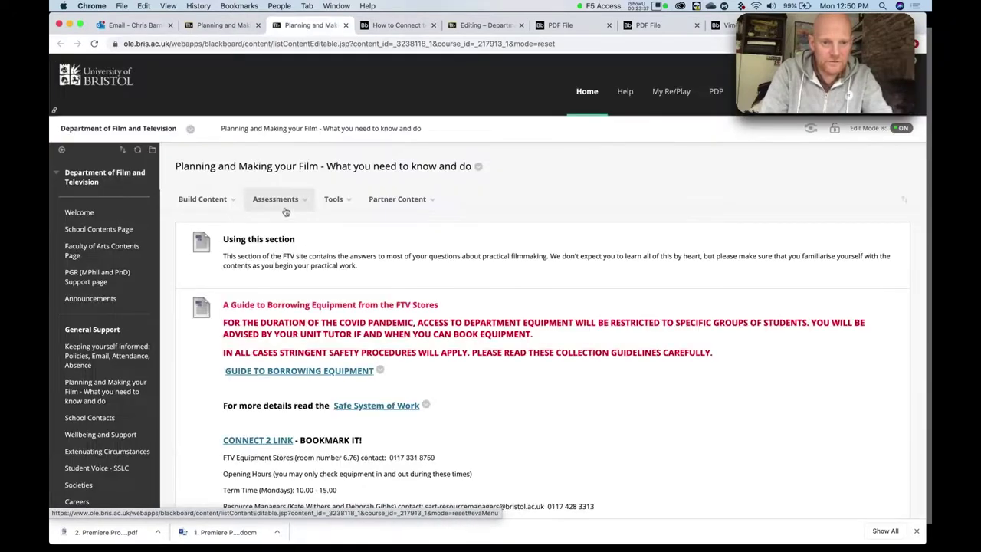
scroll(445, 331, "down", 5)
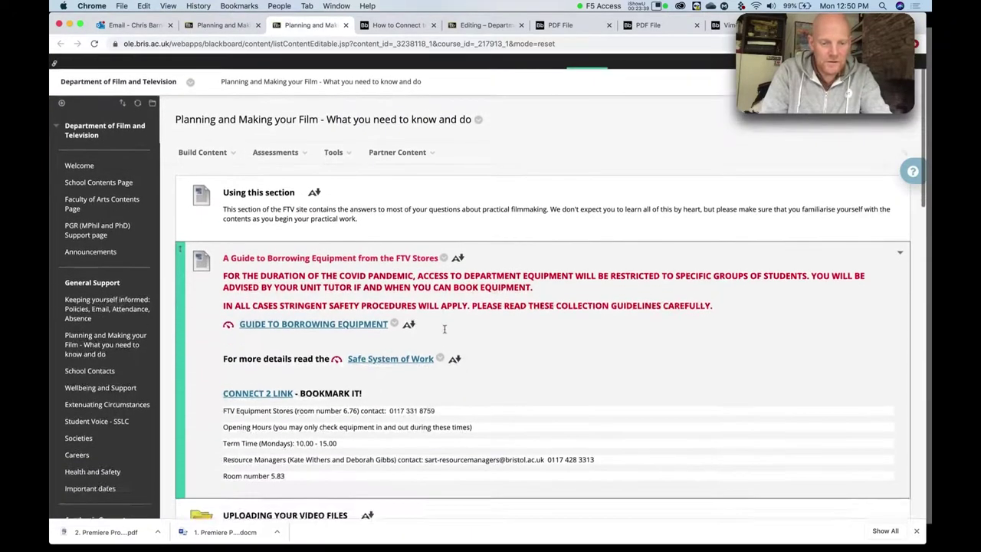
scroll(444, 331, "down", 3)
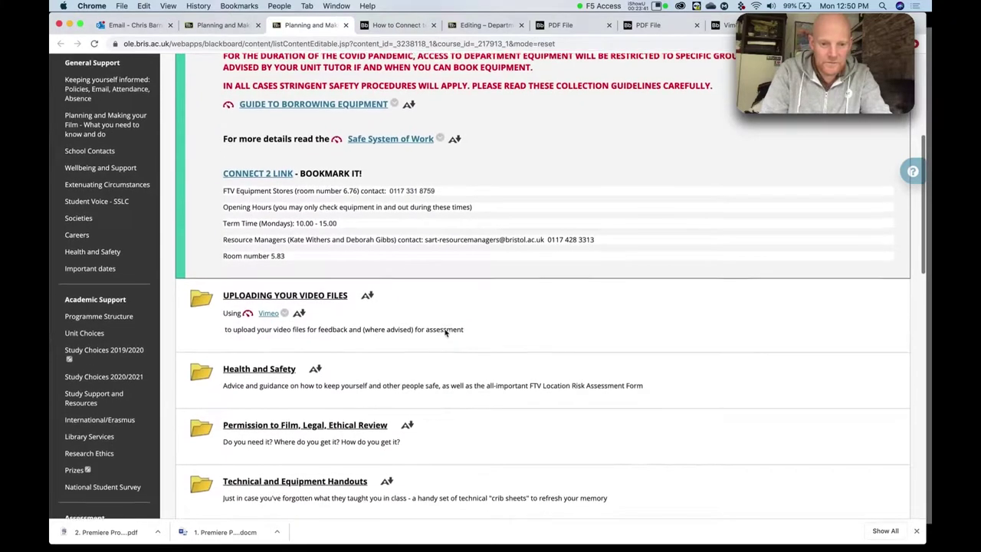
scroll(444, 331, "down", 7)
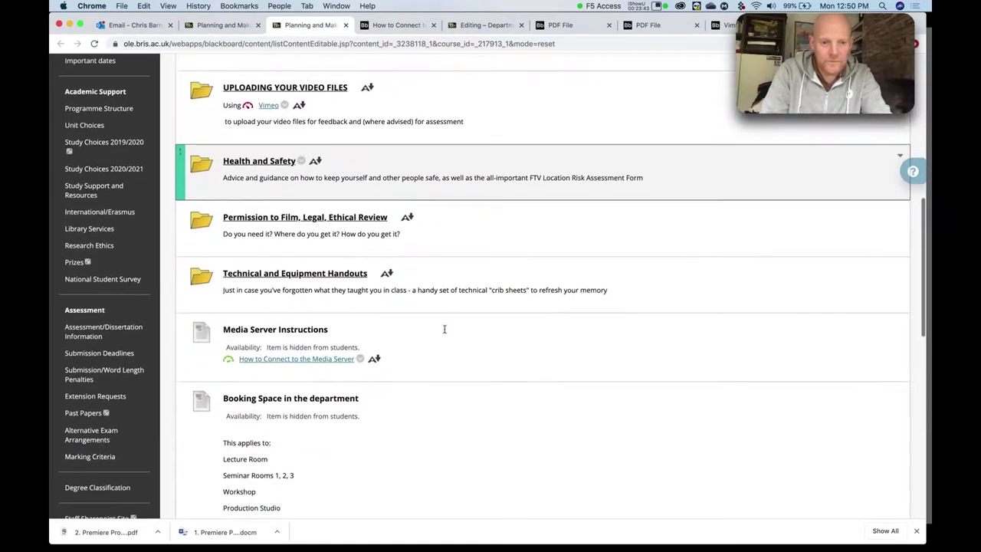
scroll(444, 332, "down", 9)
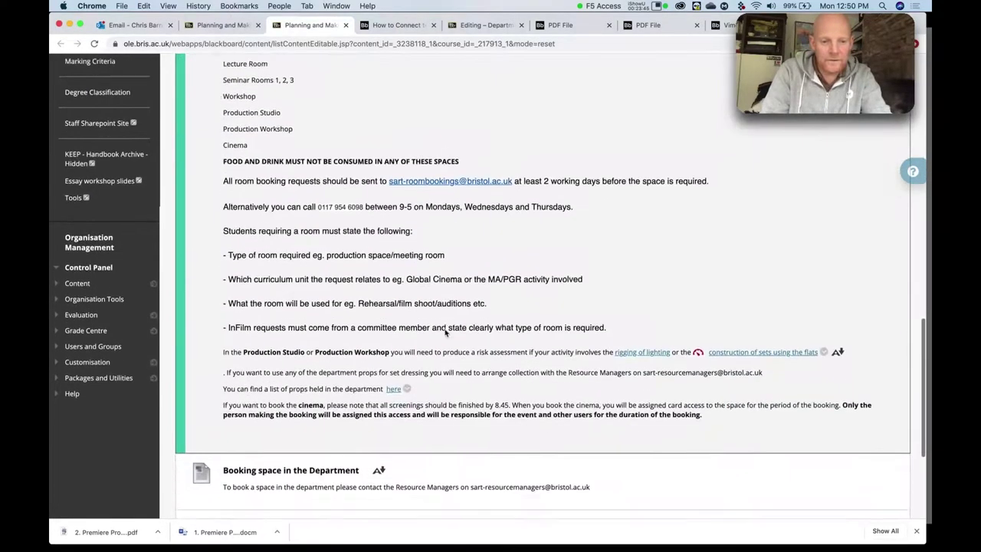
scroll(444, 329, "down", 1)
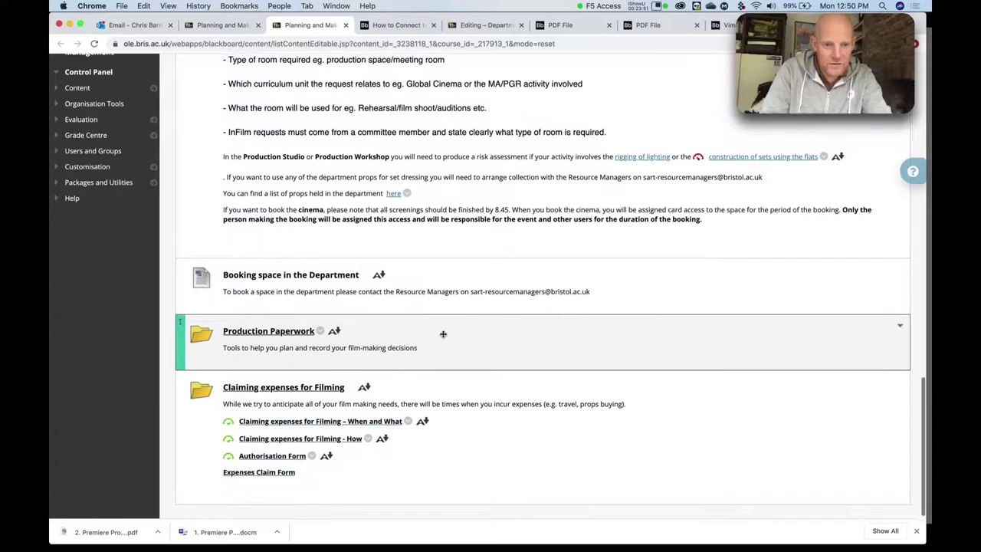
scroll(443, 337, "up", 5)
scroll(443, 355, "up", 8)
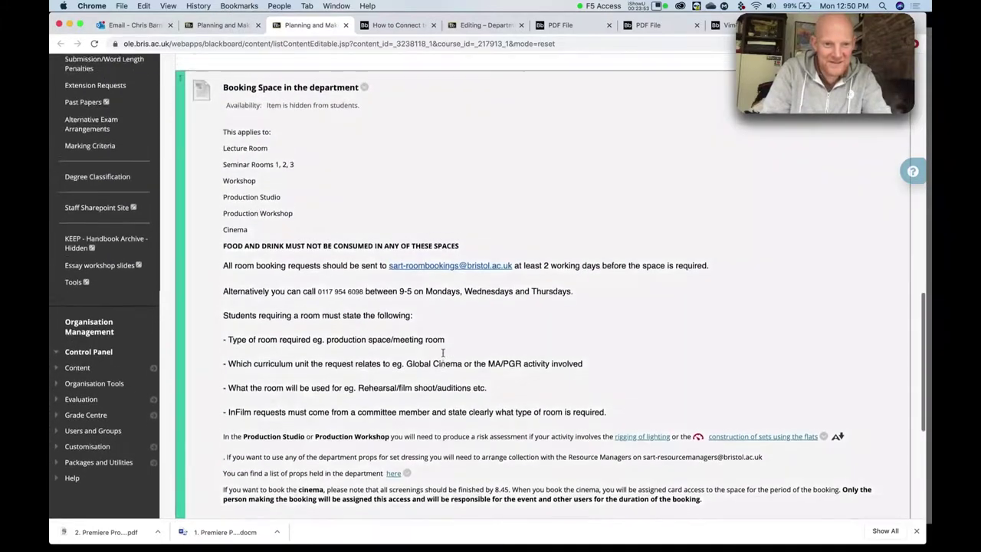
scroll(443, 357, "up", 2)
scroll(442, 356, "up", 6)
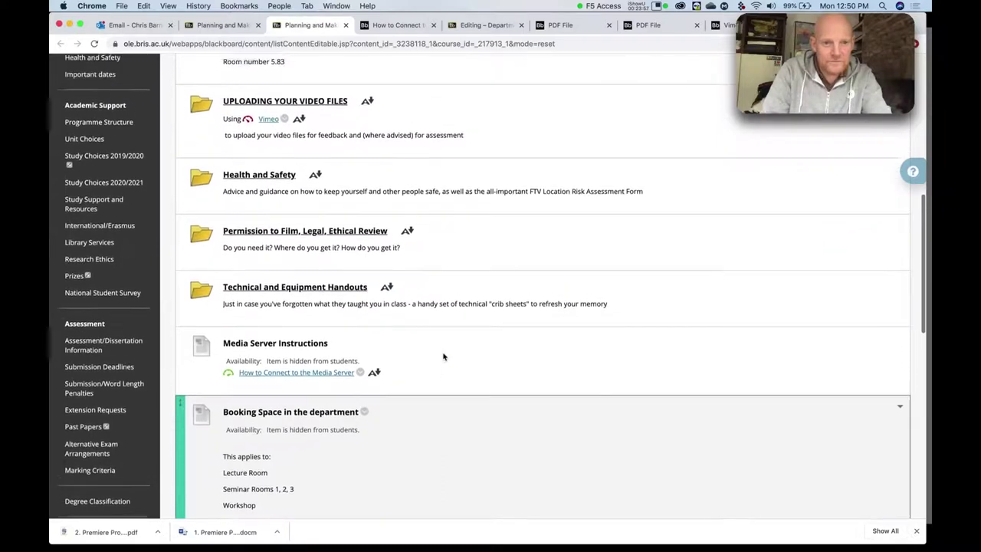
scroll(443, 353, "up", 3)
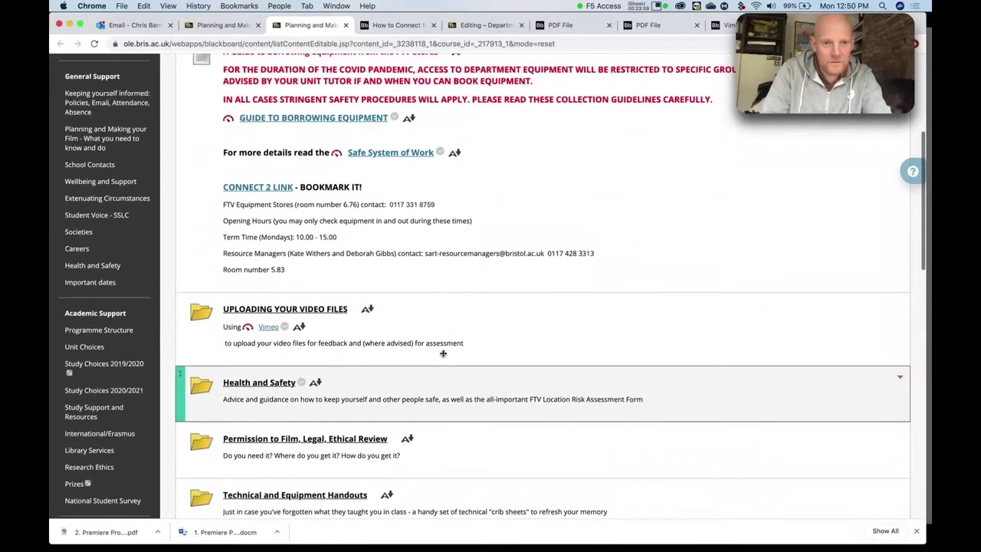
scroll(443, 356, "up", 3)
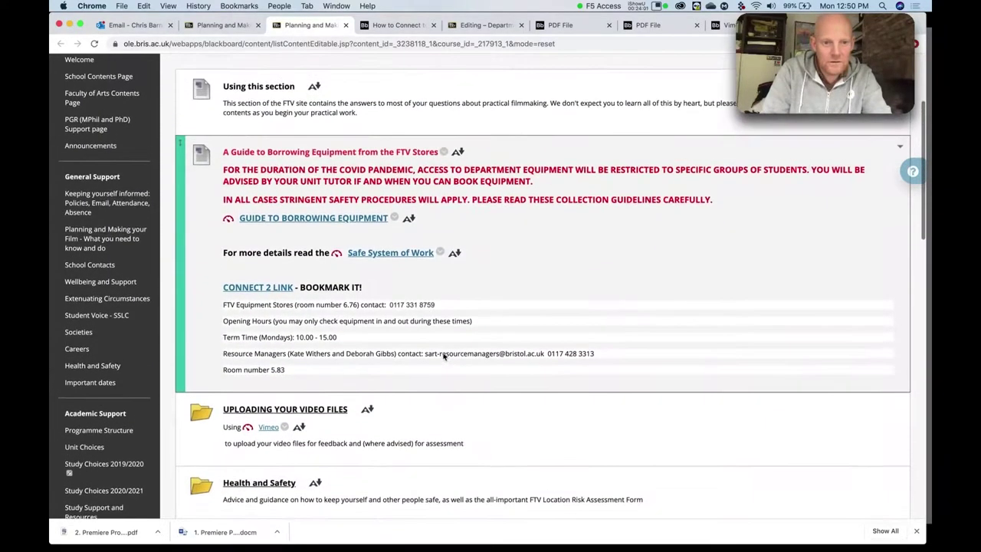
scroll(443, 355, "down", 6)
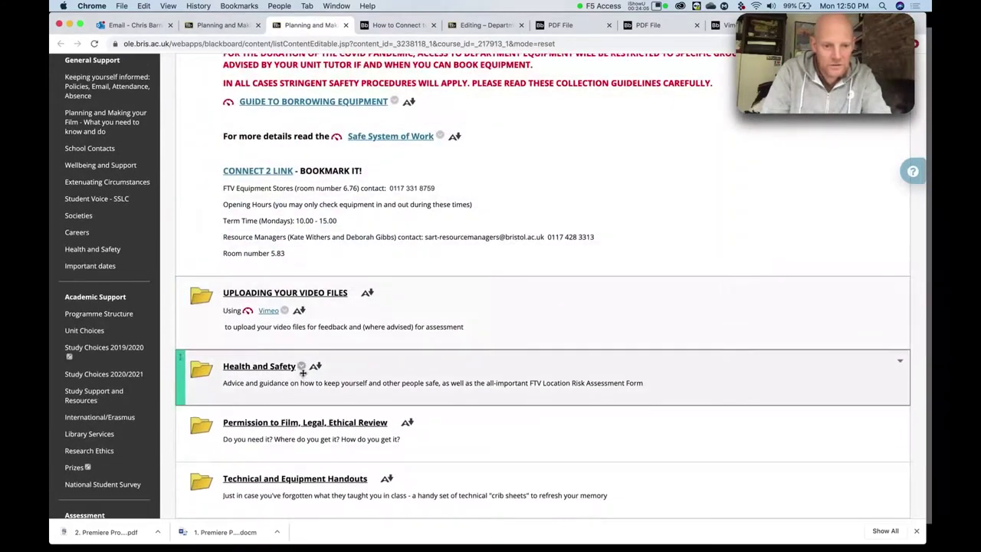
scroll(304, 375, "down", 3)
Open Technical and Equipment Handouts to see Camera and Sound, Editing, Submitting and Lighting.
left_click(298, 387)
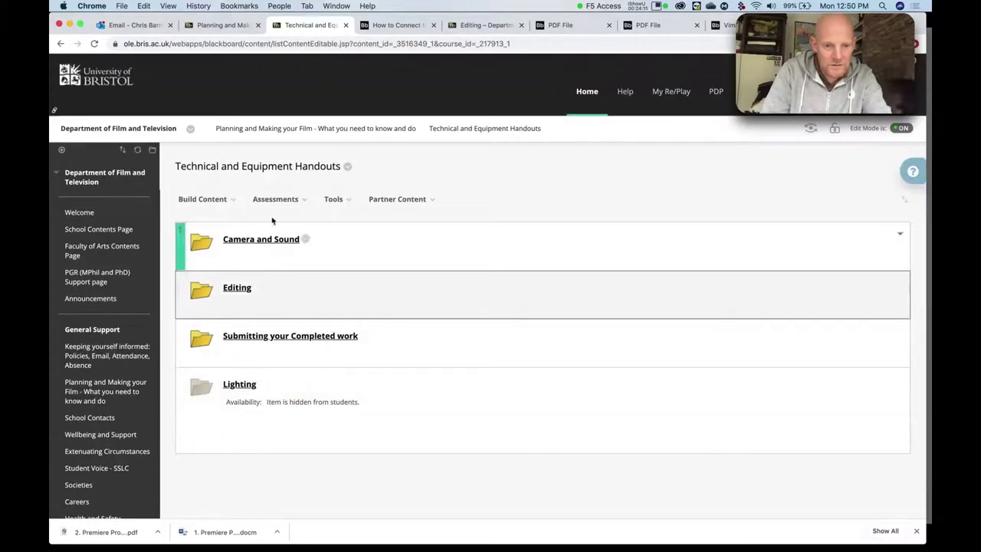
mouse_move(302, 199)
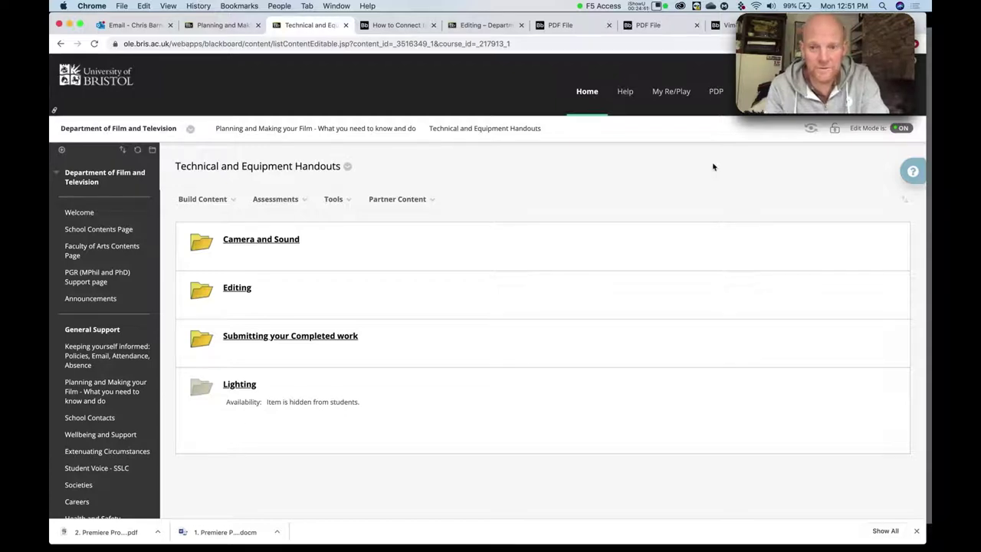
left_click(680, 6)
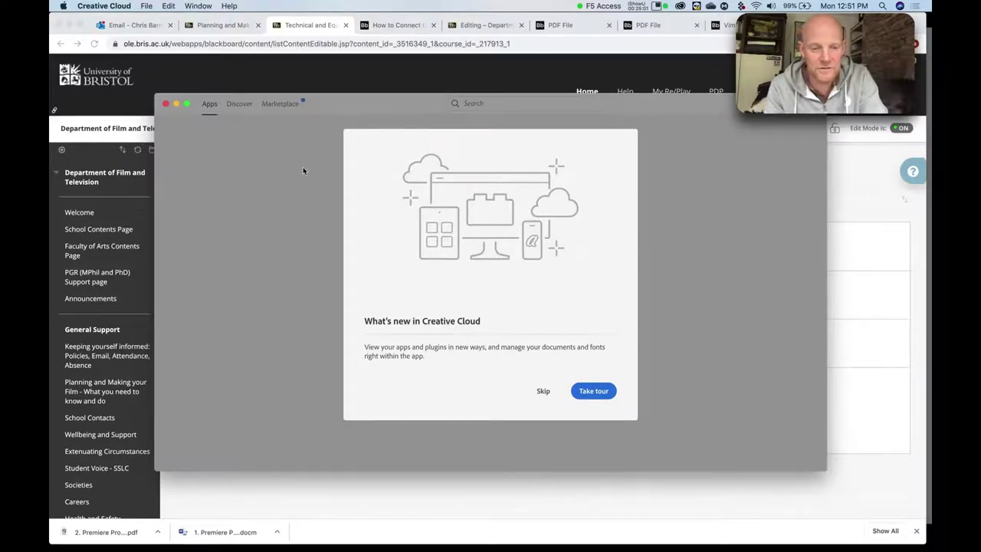
key("super+h")
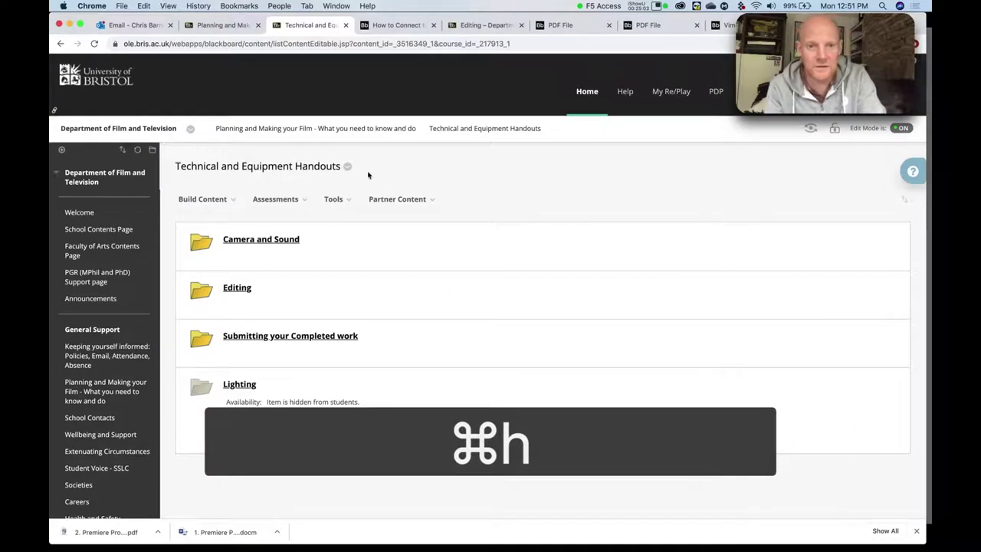
left_click(434, 199)
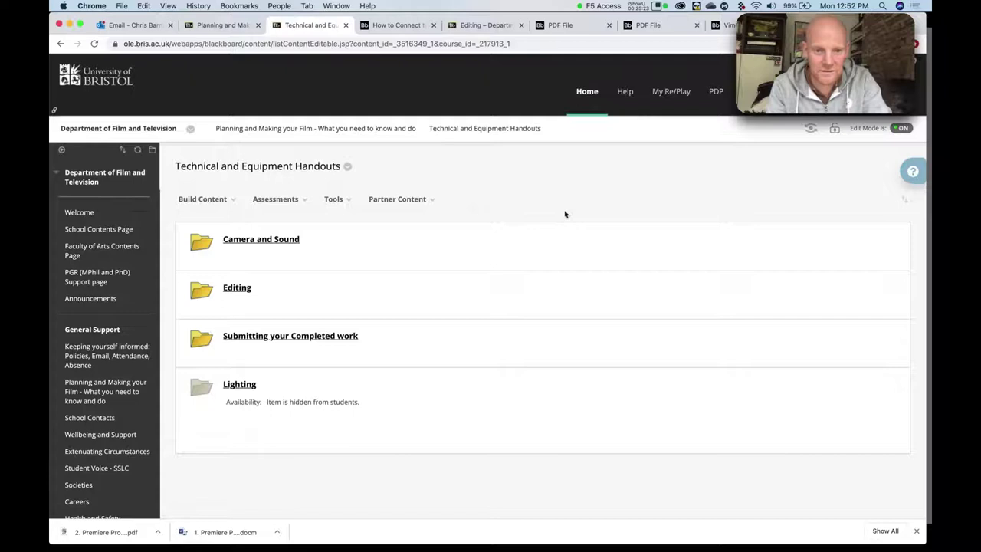
key("super")
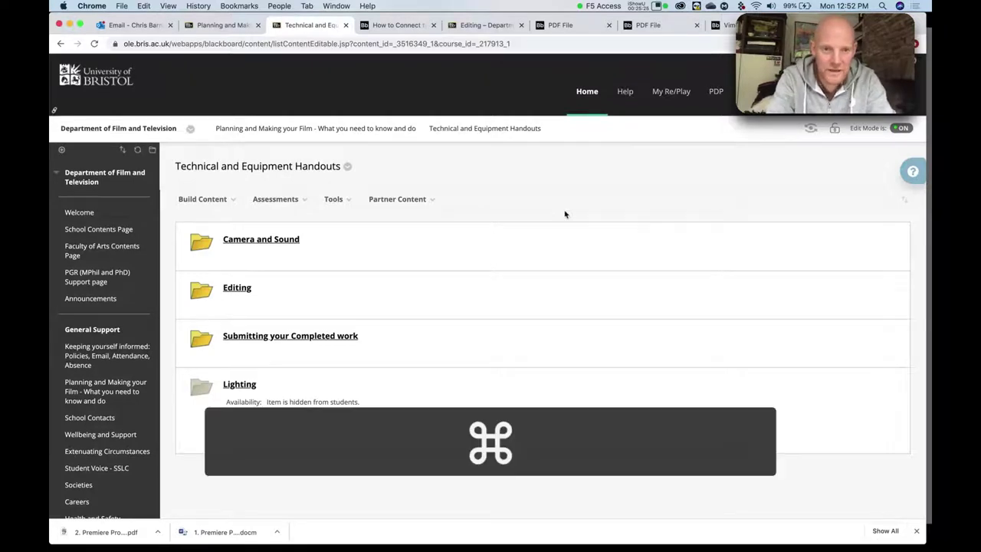
key("super+Tab")
key("super+Tab")
key("super+Tab")
left_click(564, 213)
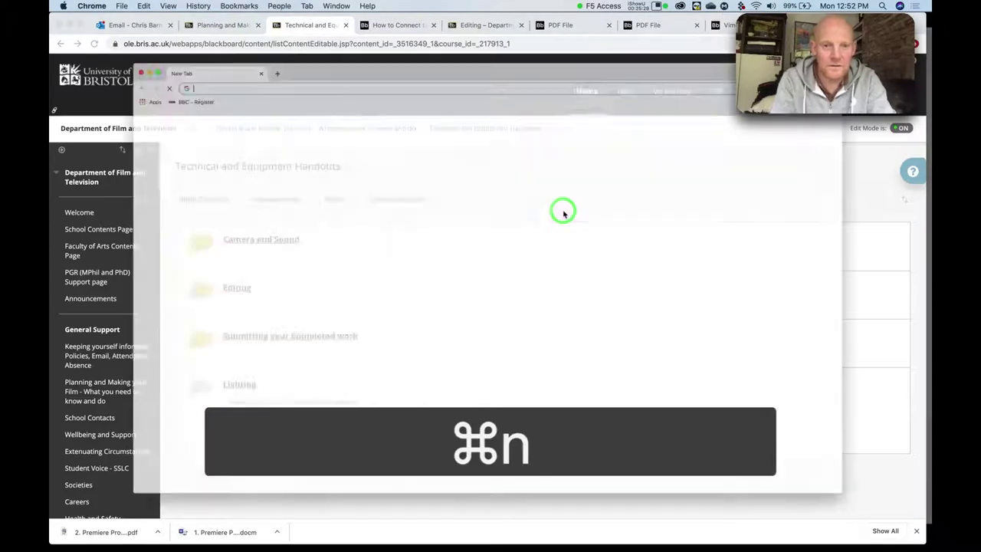
key("super+n")
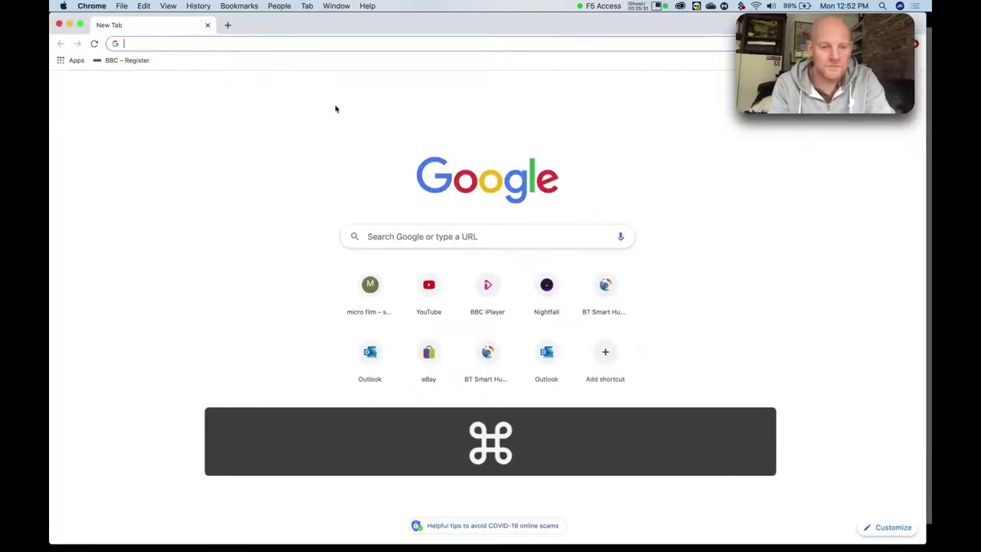
key("super+w")
left_click(404, 198)
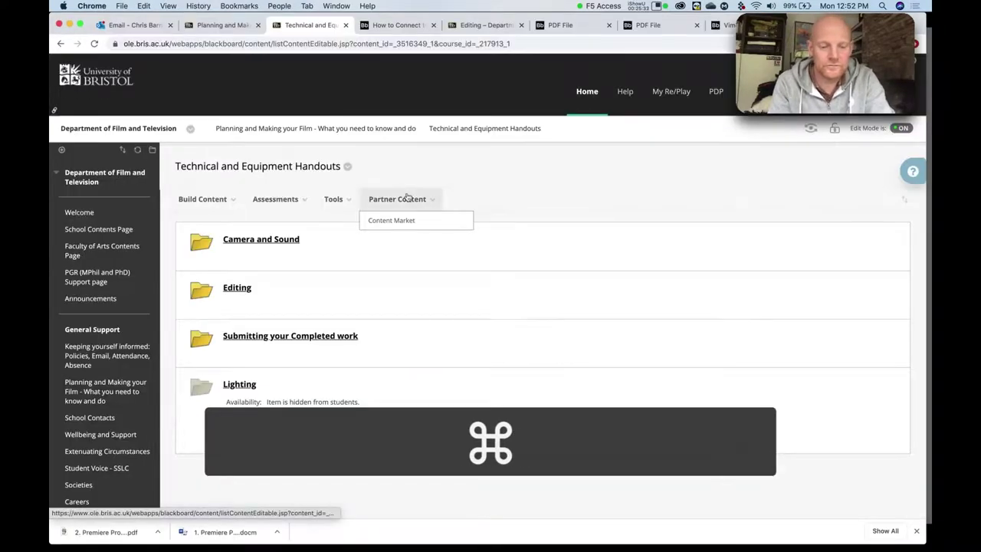
key("super+Tab")
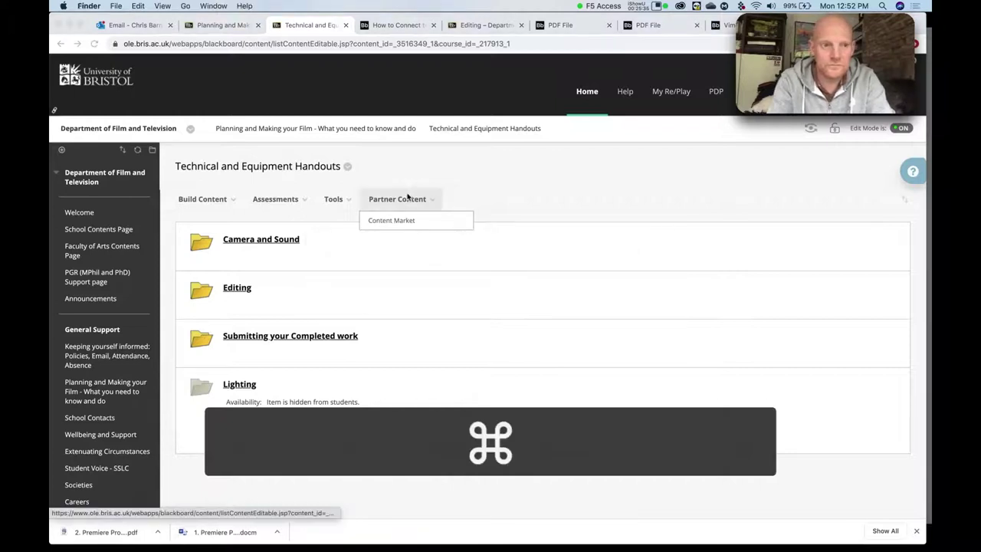
Open a new Finder window on Applications and widen the column to show full app names.
key("super+n")
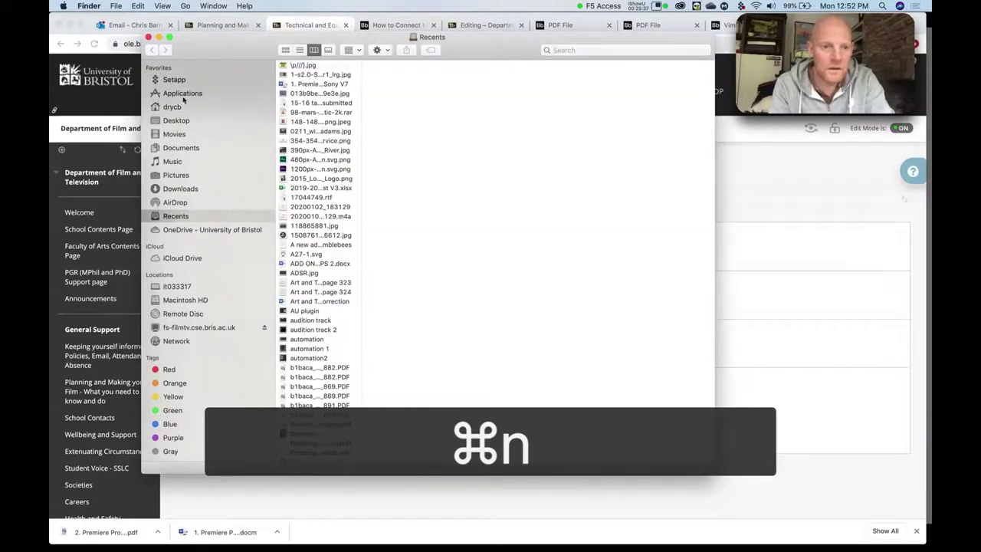
left_click(183, 94)
left_click_drag(362, 137, 531, 137)
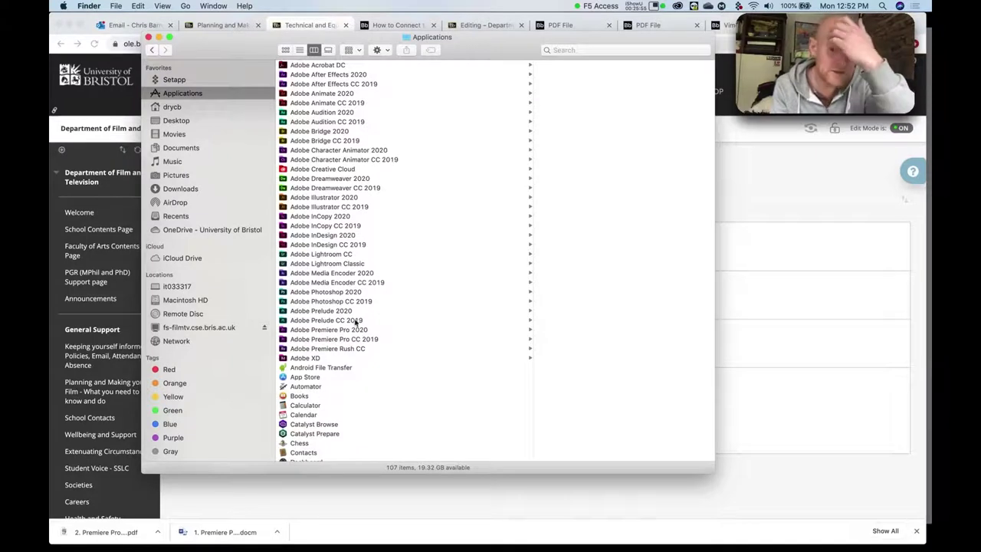
Open the Adobe Premiere Pro 2020 folder and select the Premiere Pro 2020 application.
left_click_drag(366, 313, 351, 332)
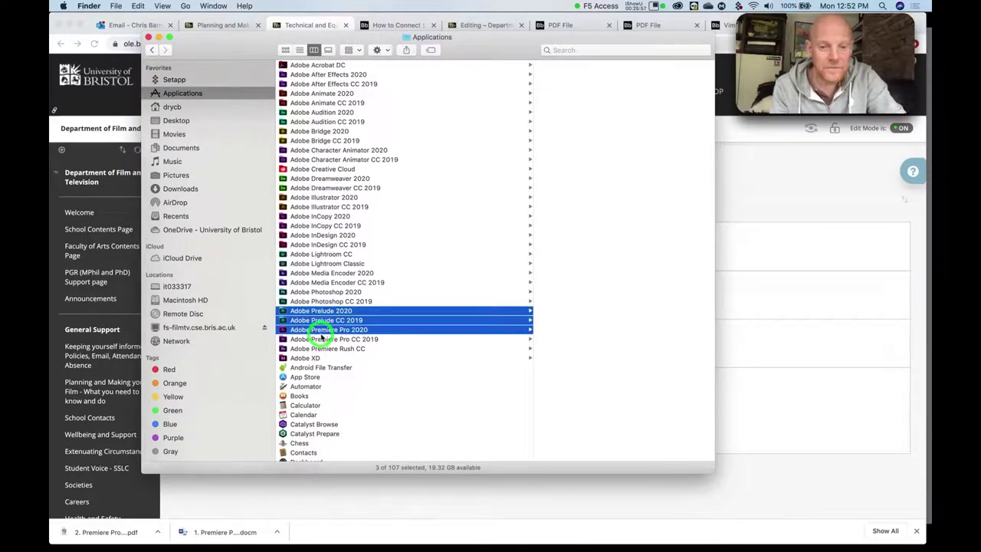
left_click(320, 339)
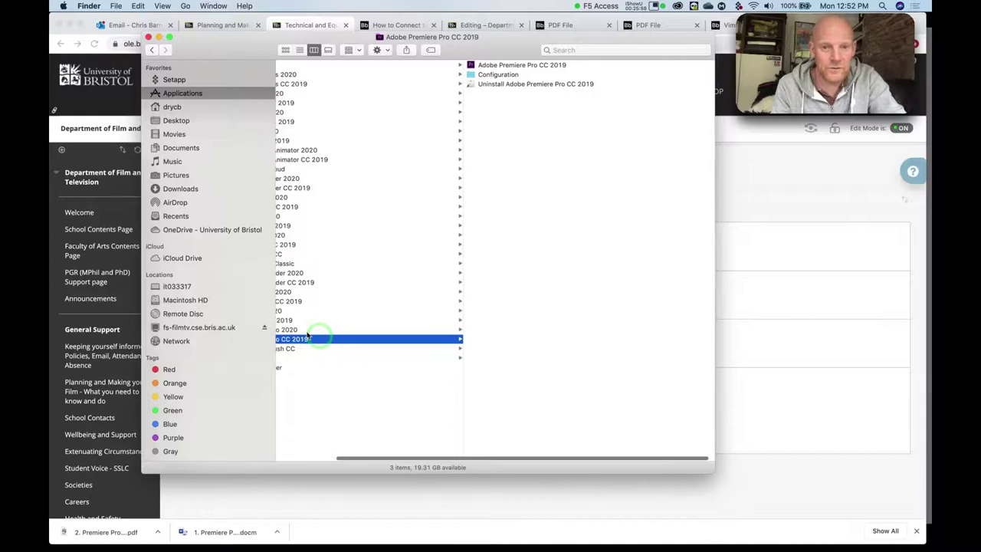
left_click(330, 330)
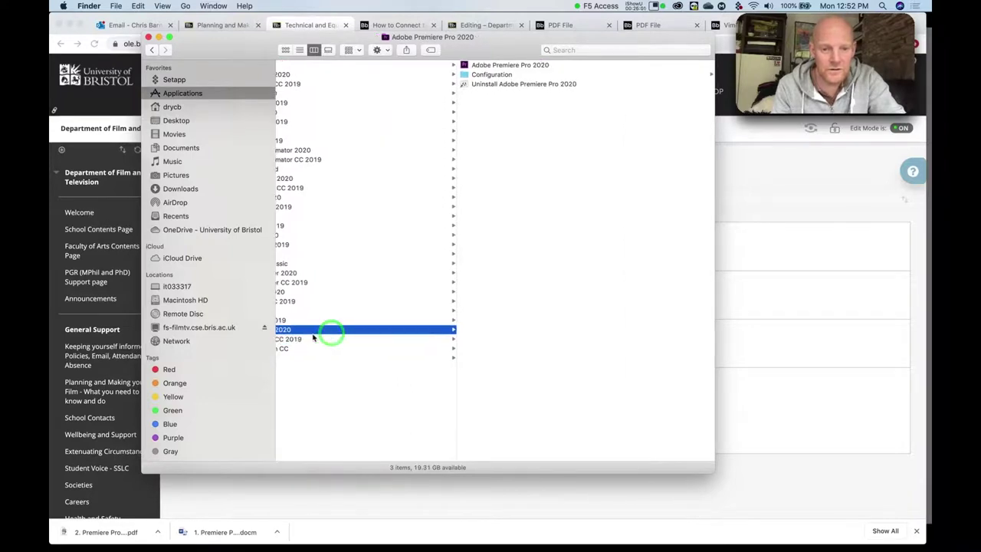
left_click_drag(529, 211, 443, 213)
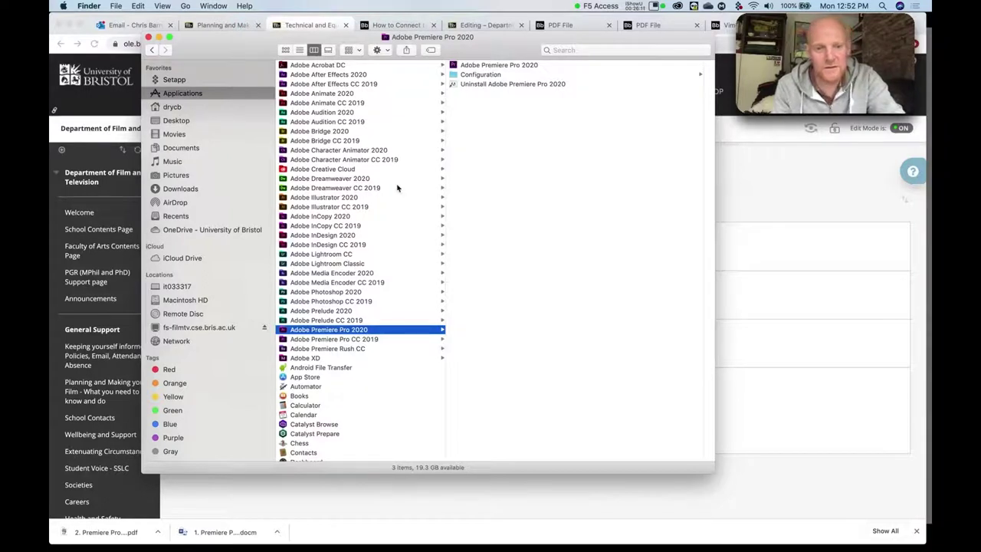
left_click(486, 65)
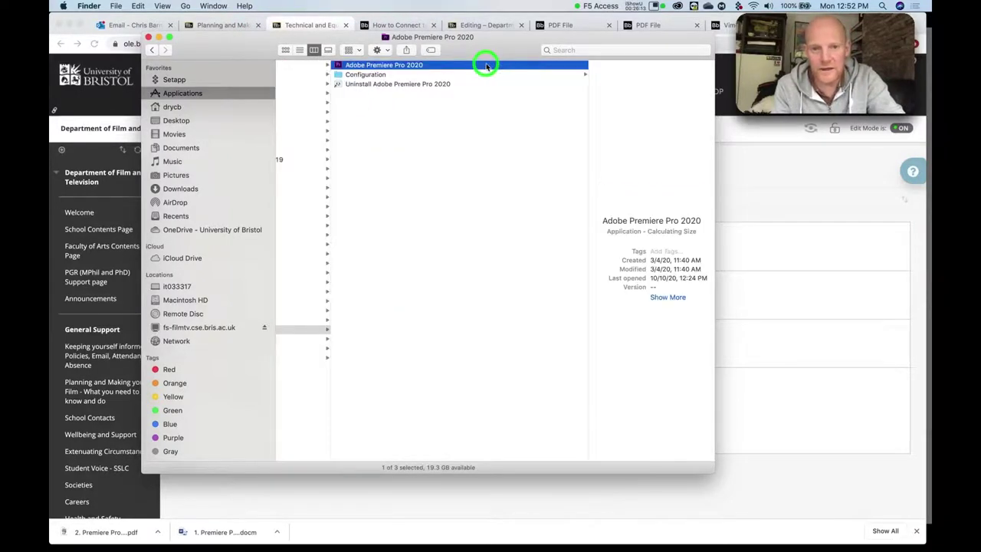
Launch Adobe Premiere Pro 2020 from its Dock icon.
left_click_drag(338, 66, 526, 377)
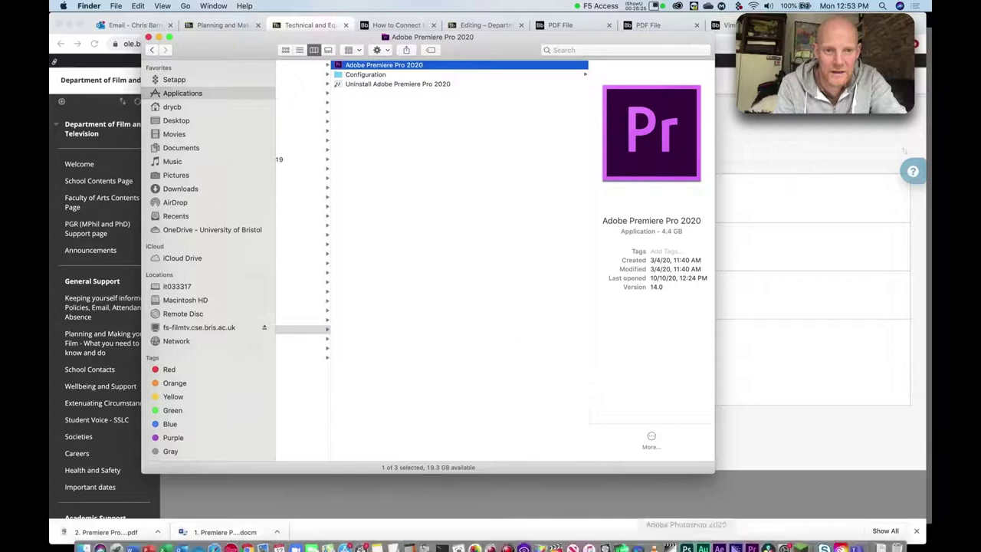
mouse_move(719, 540)
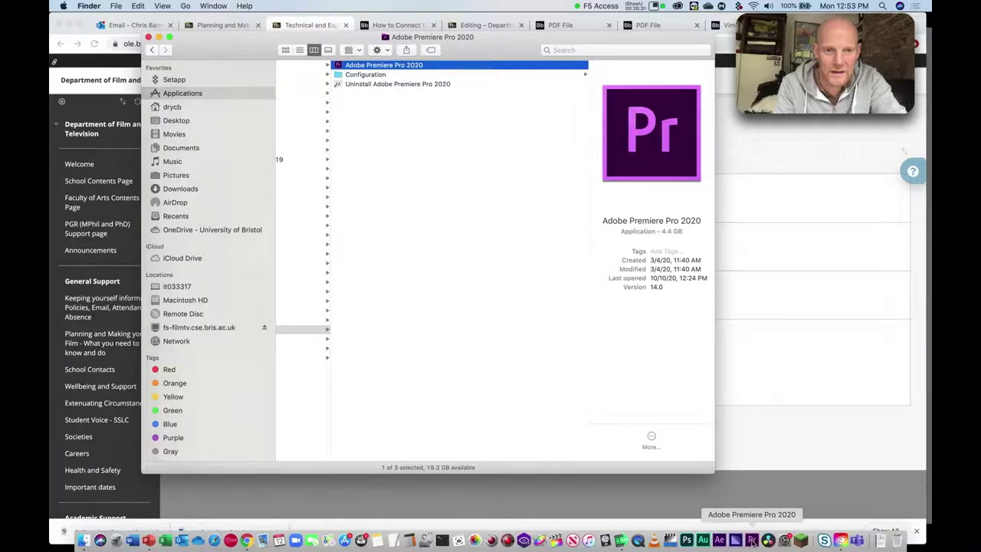
left_click(753, 540)
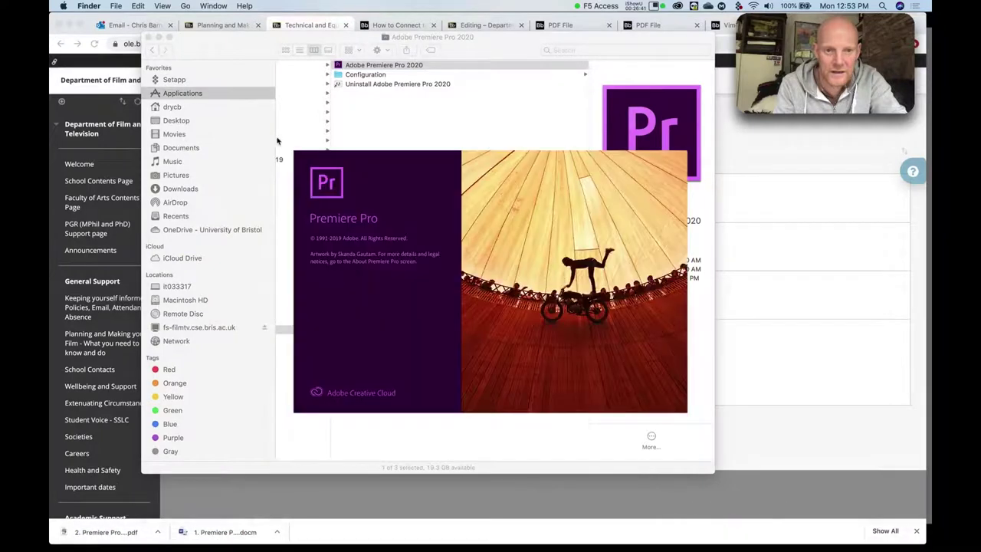
Close the Finder window, reposition Premiere's Home window, and start a New Project.
left_click(149, 36)
left_click(404, 261)
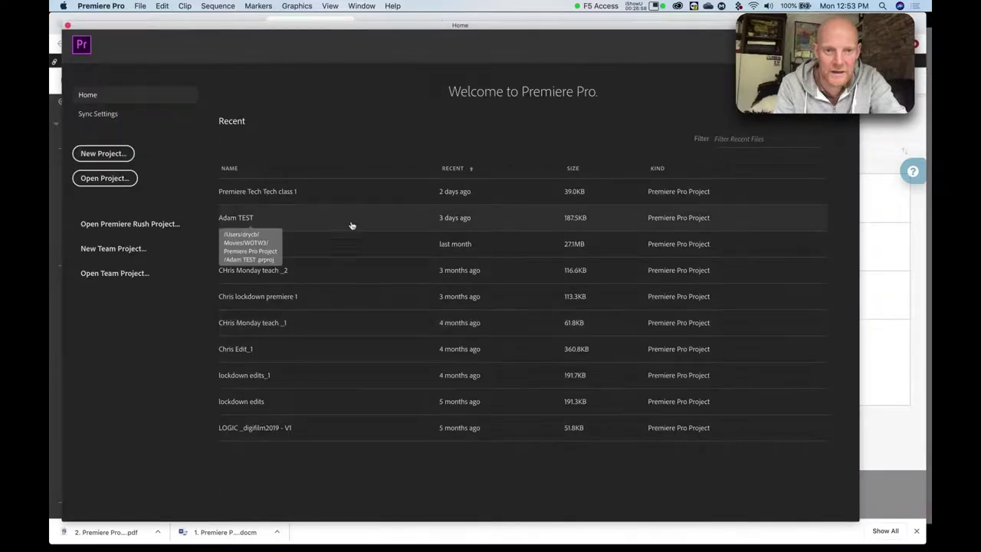
left_click_drag(289, 21, 315, 27)
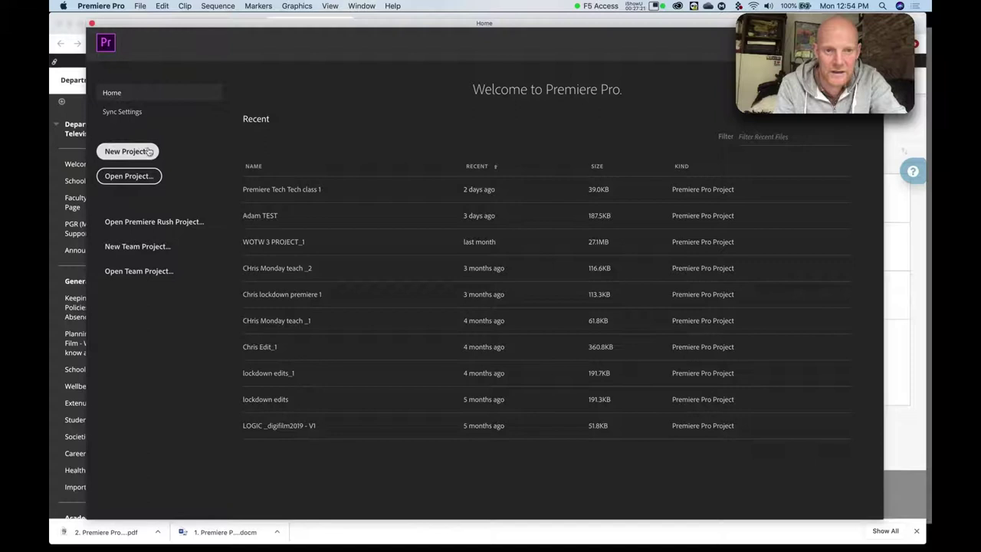
left_click(130, 152)
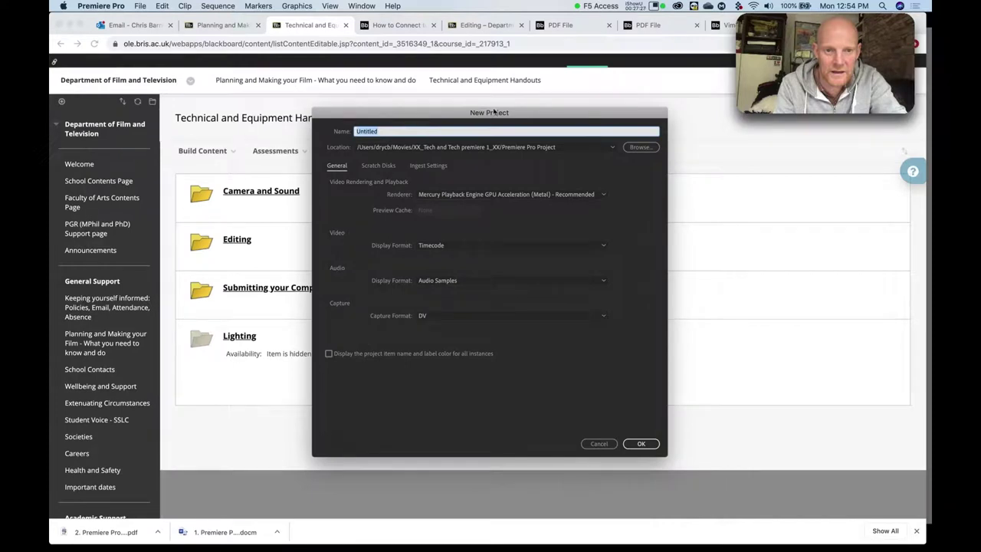
Hide Chrome and place the New Project dialog beside the 'Premiere part 1' slide's example settings.
left_click_drag(479, 114, 476, 112)
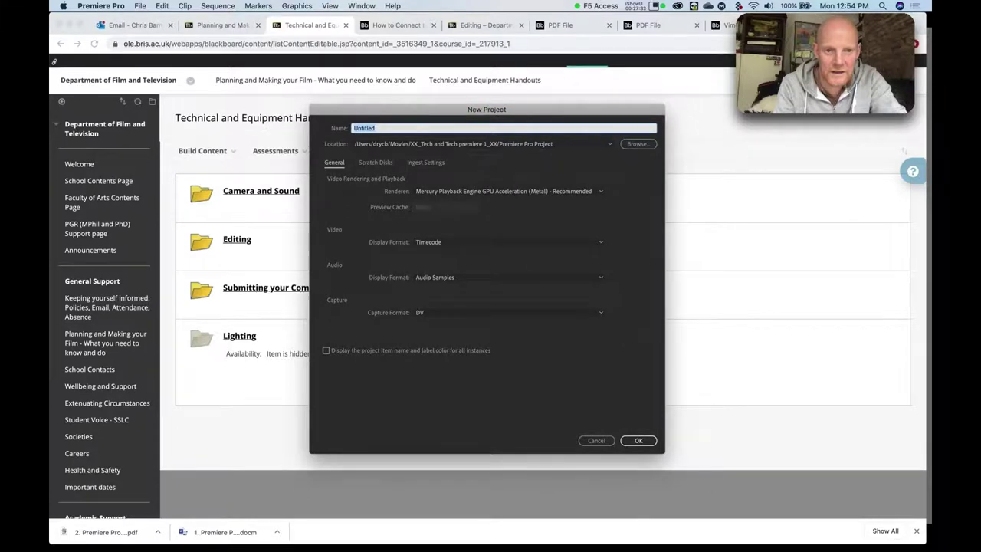
key("super+Tab")
key("super")
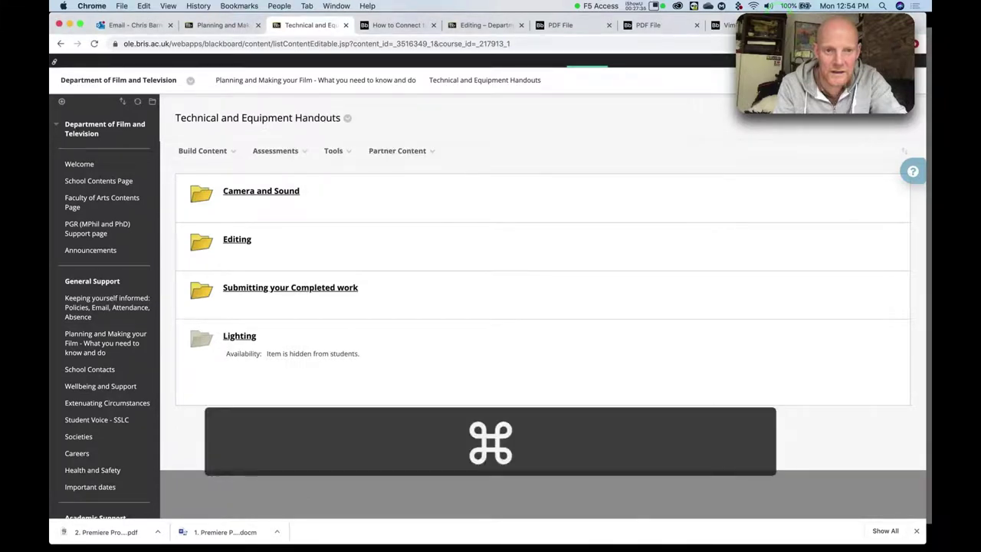
key("super+h")
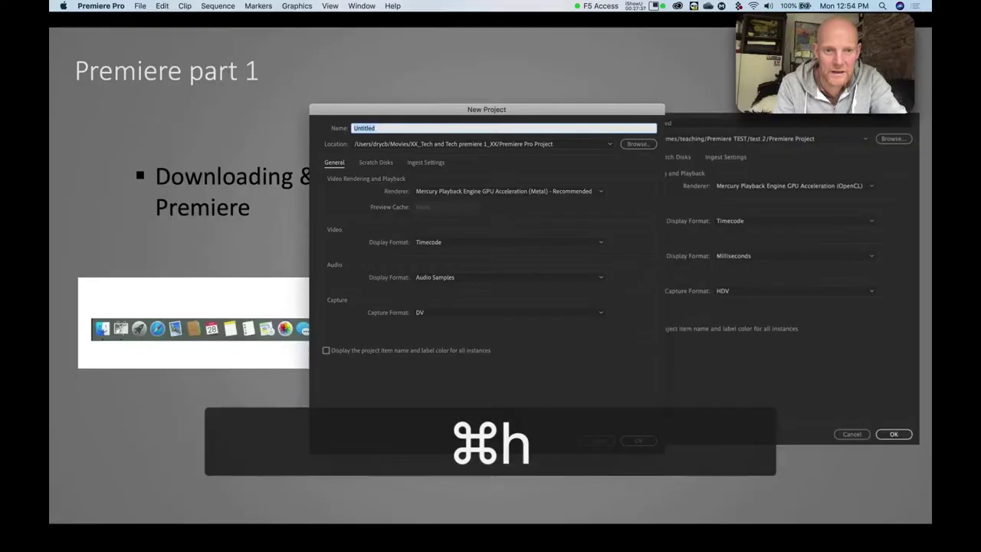
left_click_drag(528, 111, 537, 91)
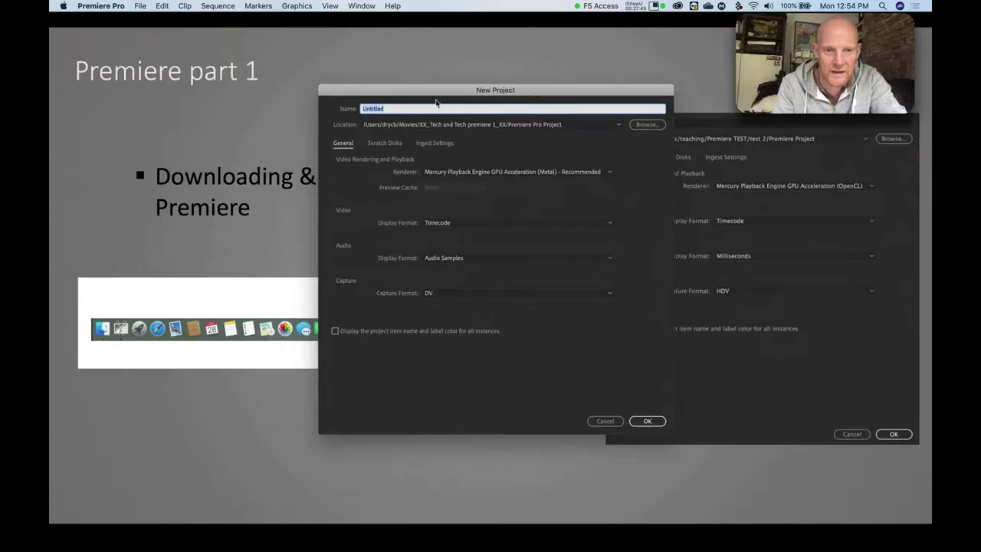
Replace the Untitled project name with 'Premiere Introduction'.
double_click(369, 106)
type("Premiere")
key("shift")
type("Intr")
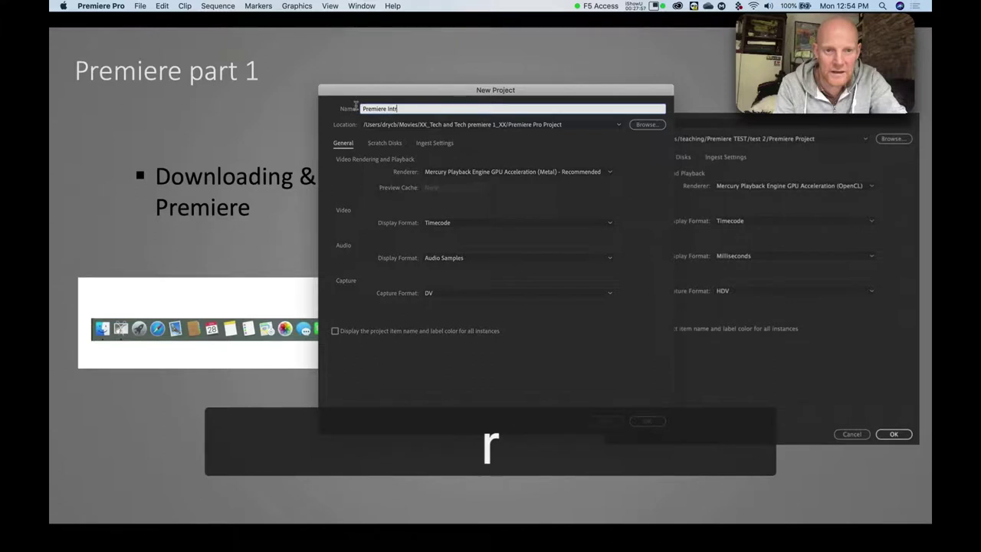
type("oduction")
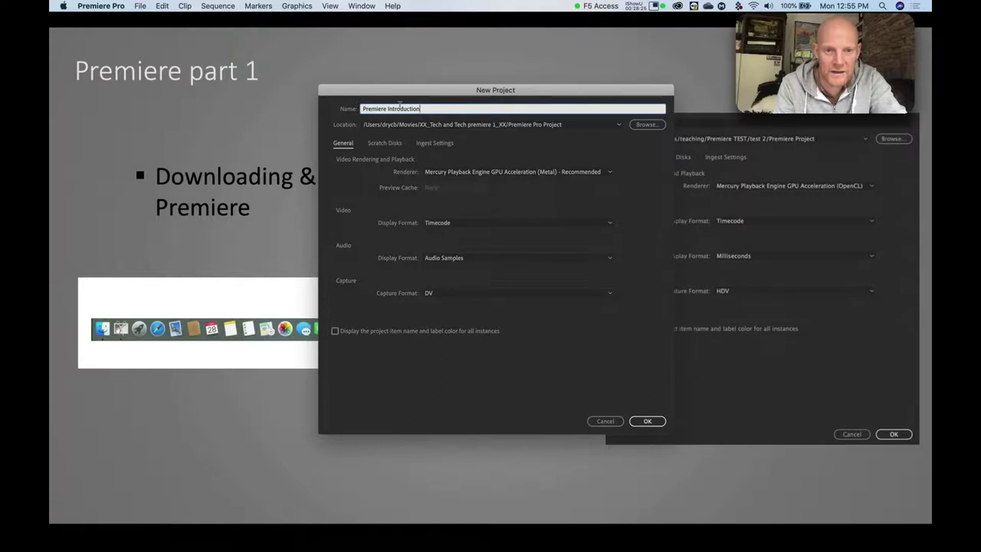
left_click(434, 108)
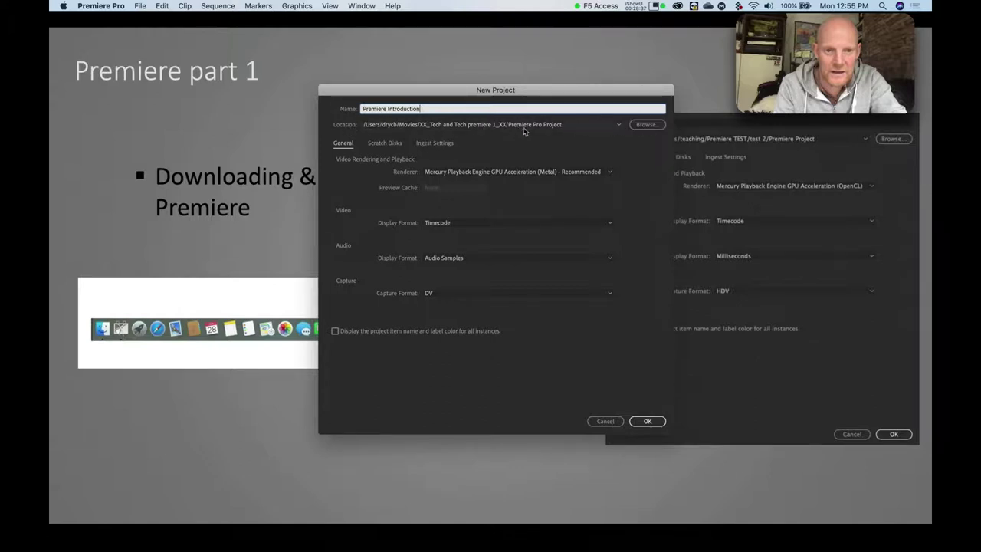
Set the project location to the Premiere Pro Project folder inside AA PREMIERE INTRO PROJECT.
left_click(648, 125)
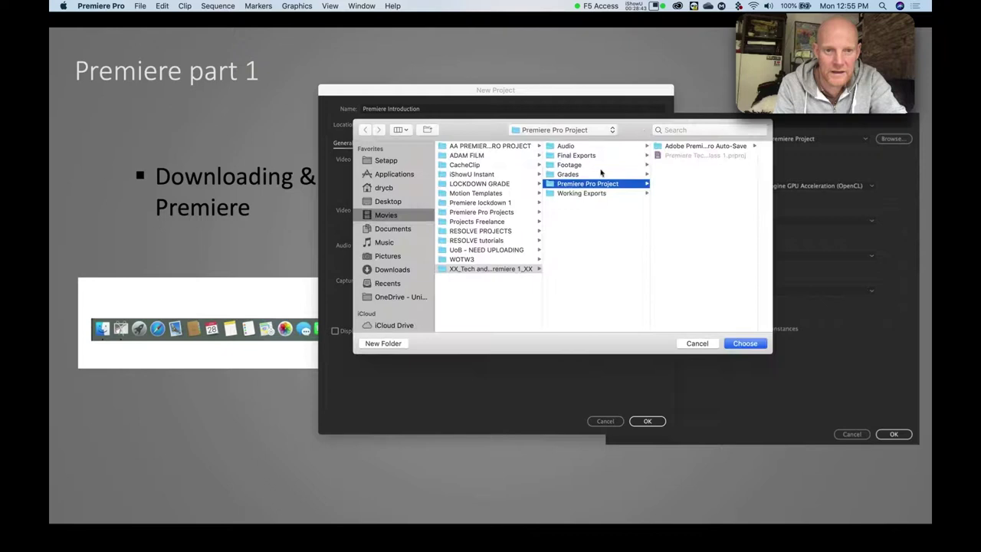
left_click(484, 146)
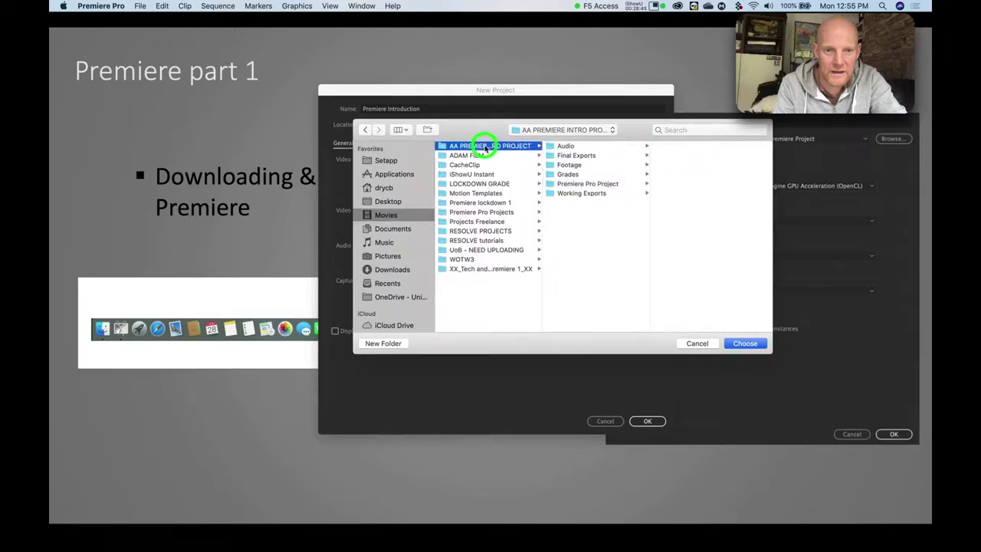
left_click_drag(542, 287, 598, 285)
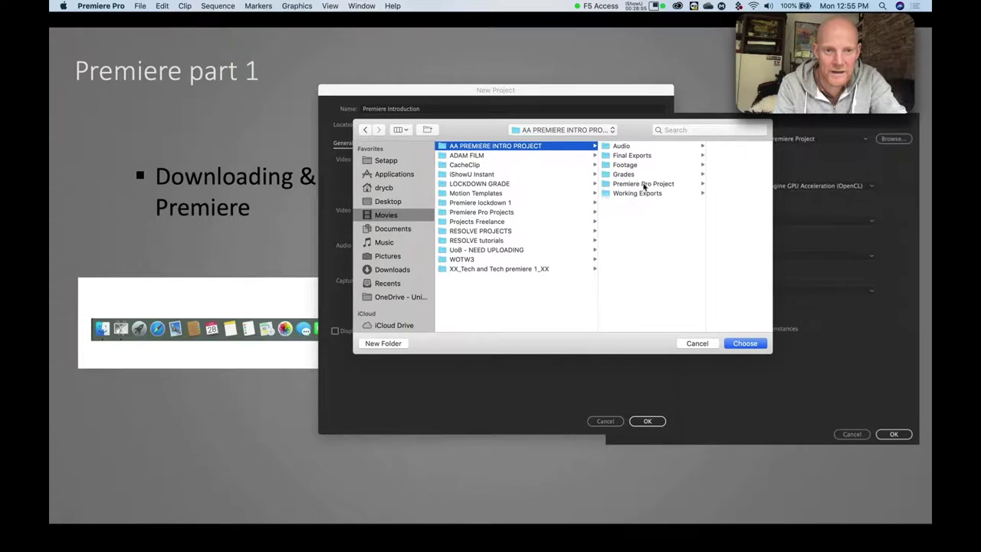
left_click(644, 184)
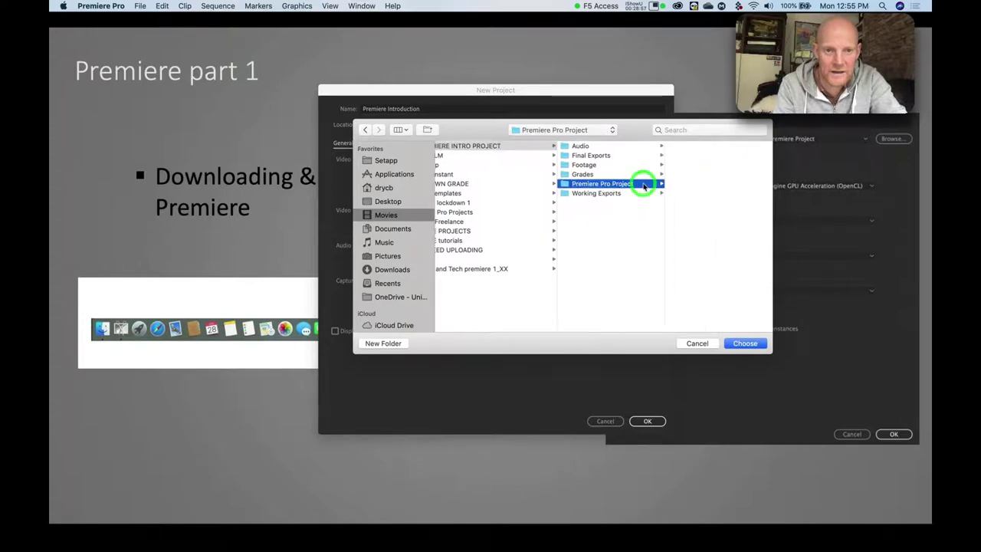
left_click(744, 343)
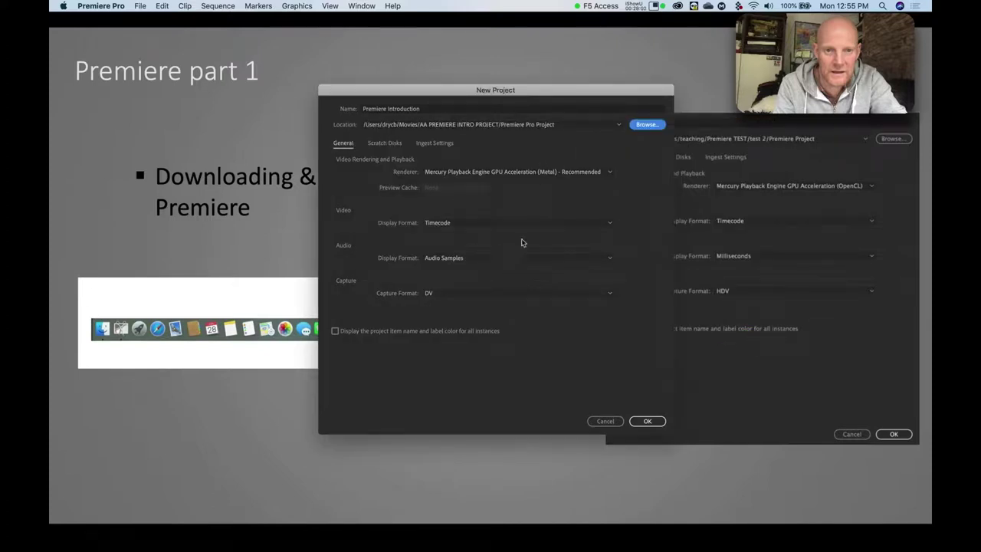
Check the General, Scratch Disks and Ingest Settings tabs, then create the Premiere Introduction project.
left_click(376, 144)
left_click(427, 145)
left_click(377, 144)
left_click(345, 144)
left_click(377, 144)
left_click(426, 144)
left_click(341, 144)
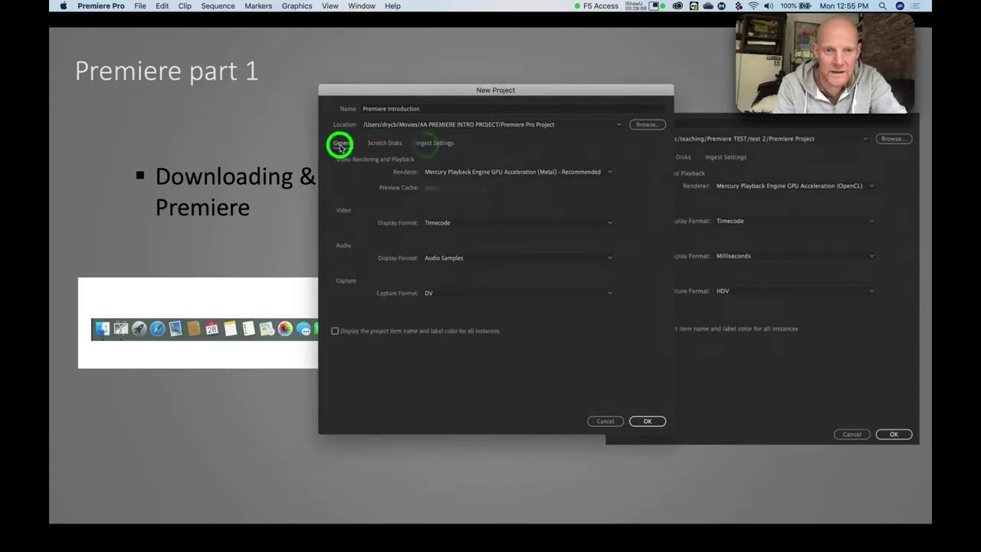
left_click(382, 145)
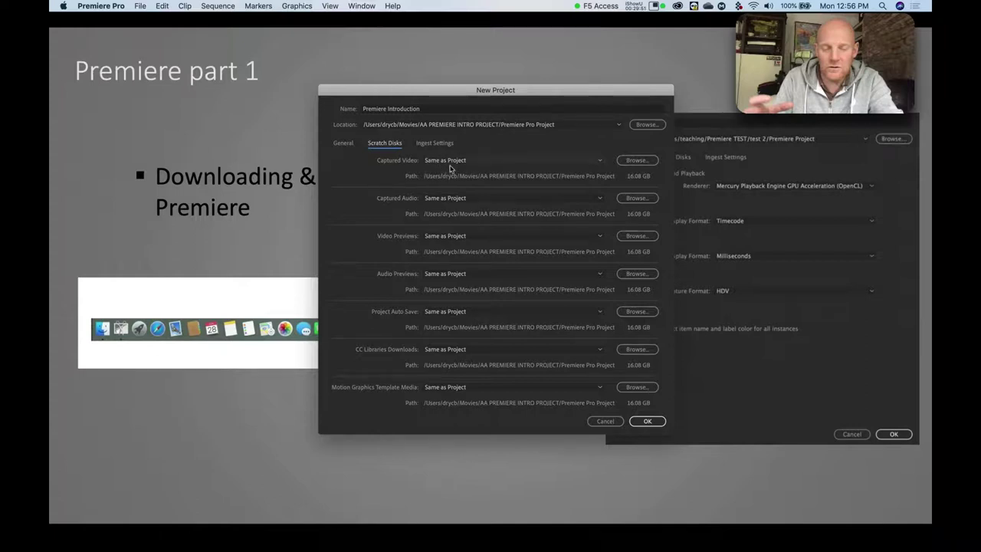
left_click(342, 143)
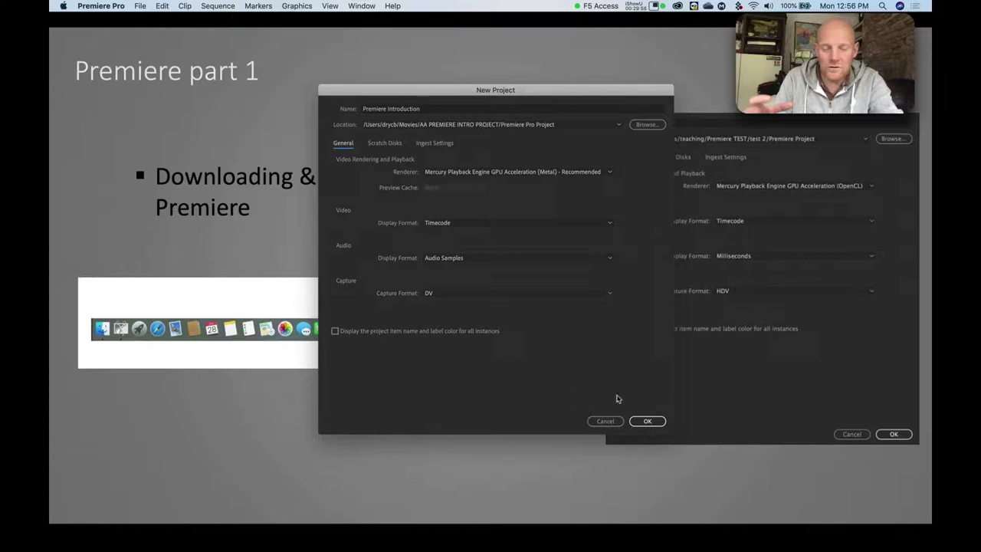
left_click(644, 422)
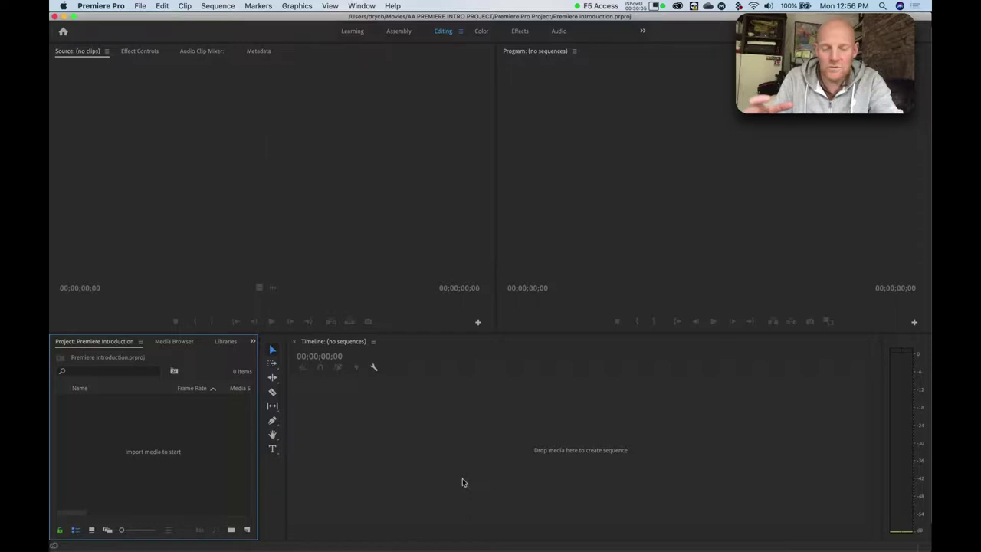
Switch back to PowerPoint and advance to the Importing Footage slide.
key("super")
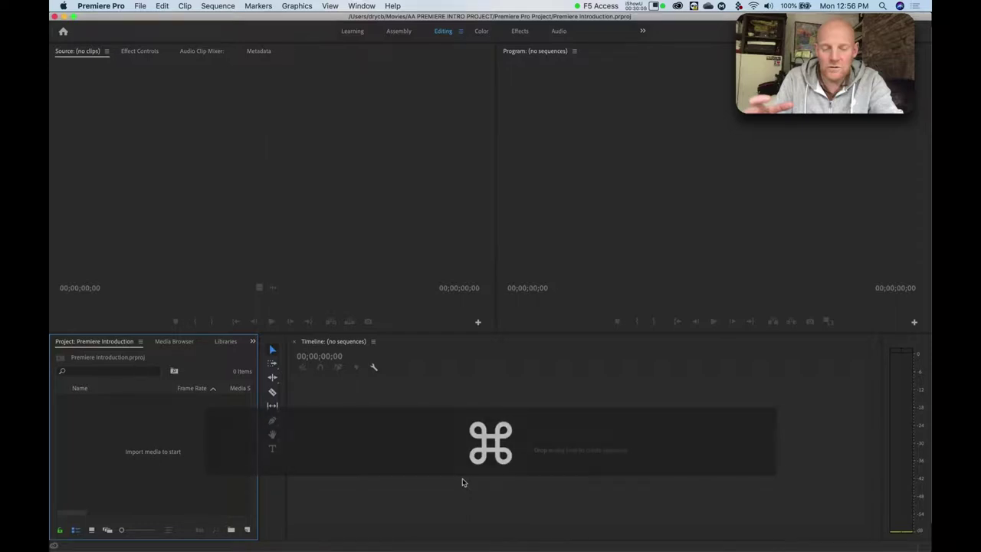
key("super+Tab")
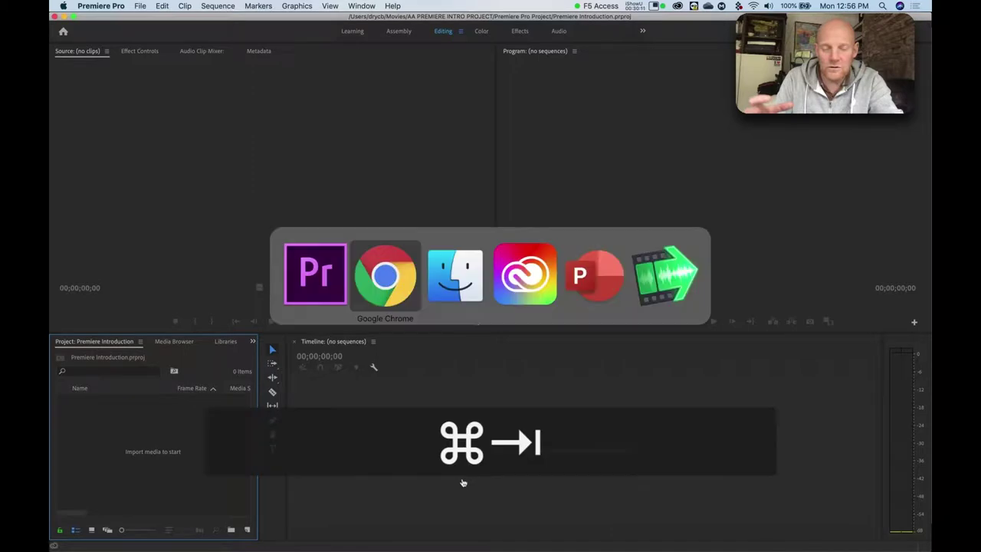
key("super+Tab")
key("super+Tab")
key("super+Tab")
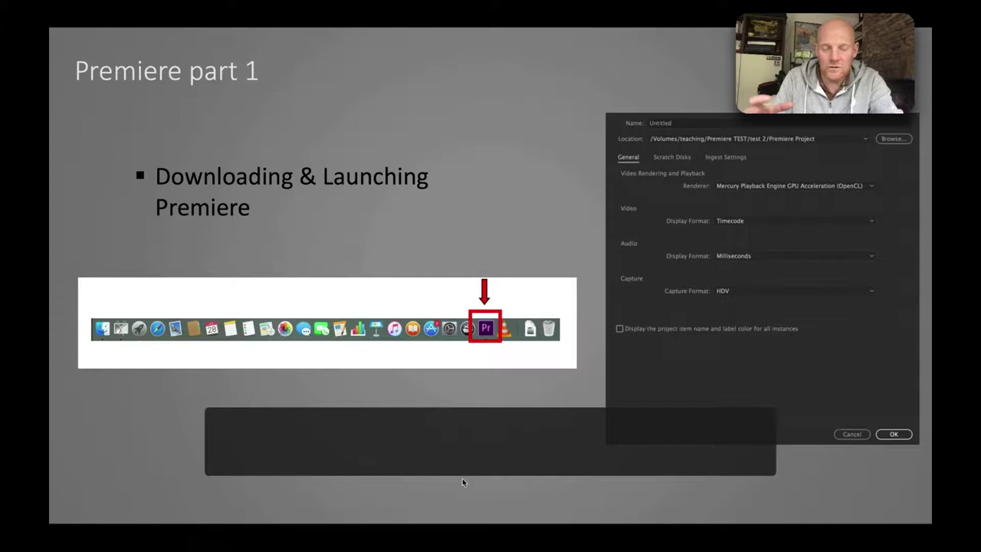
key("Right")
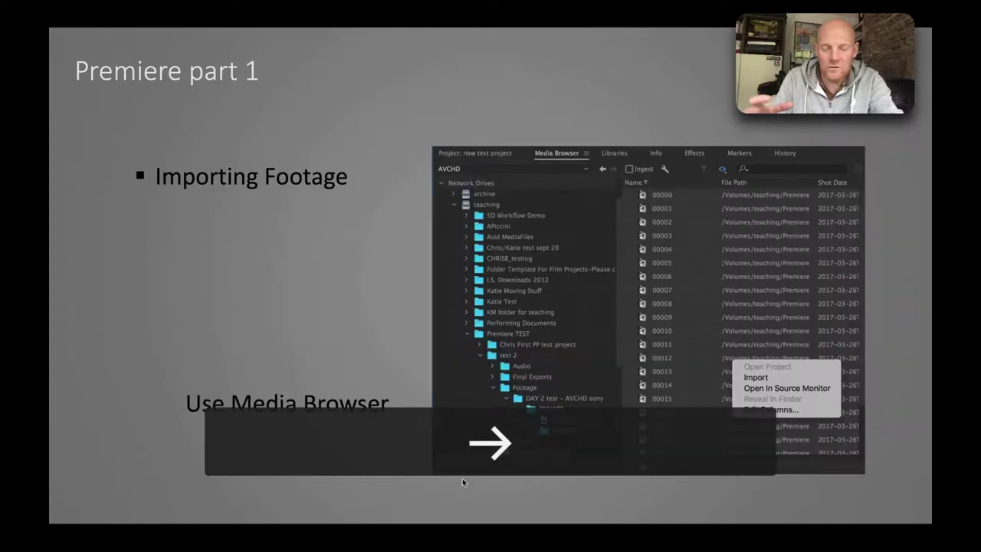
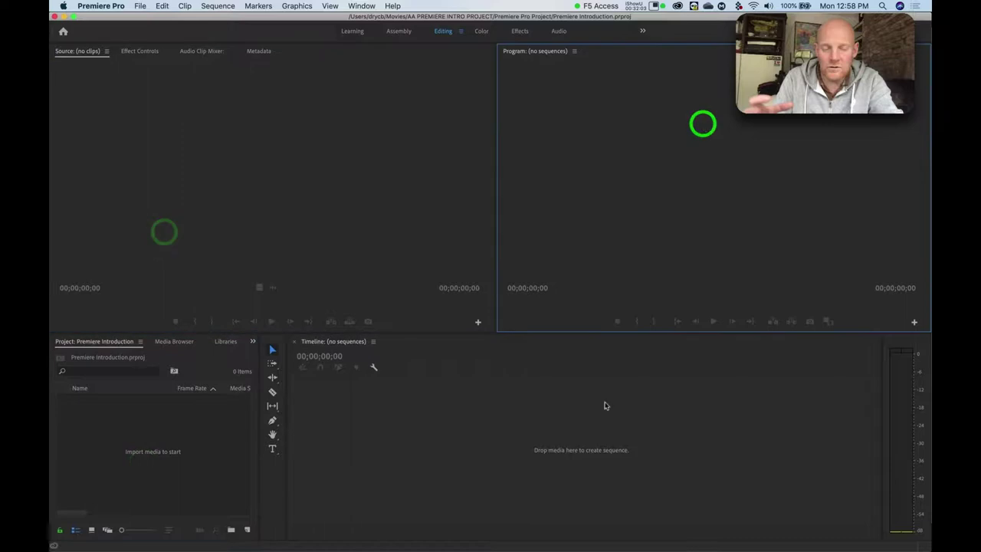
left_click(148, 482)
left_click(214, 212)
left_click(618, 154)
left_click(560, 409)
left_click(127, 463)
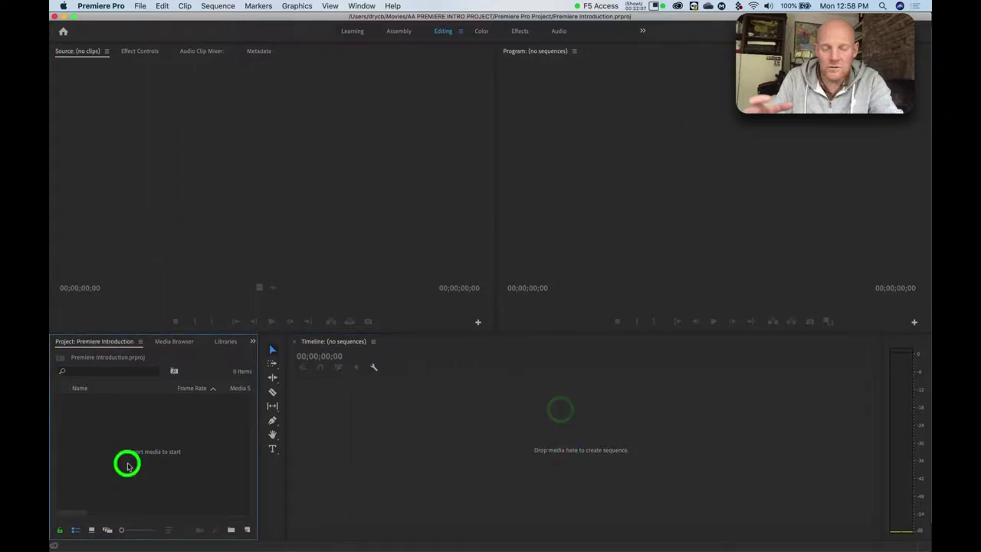
left_click(241, 205)
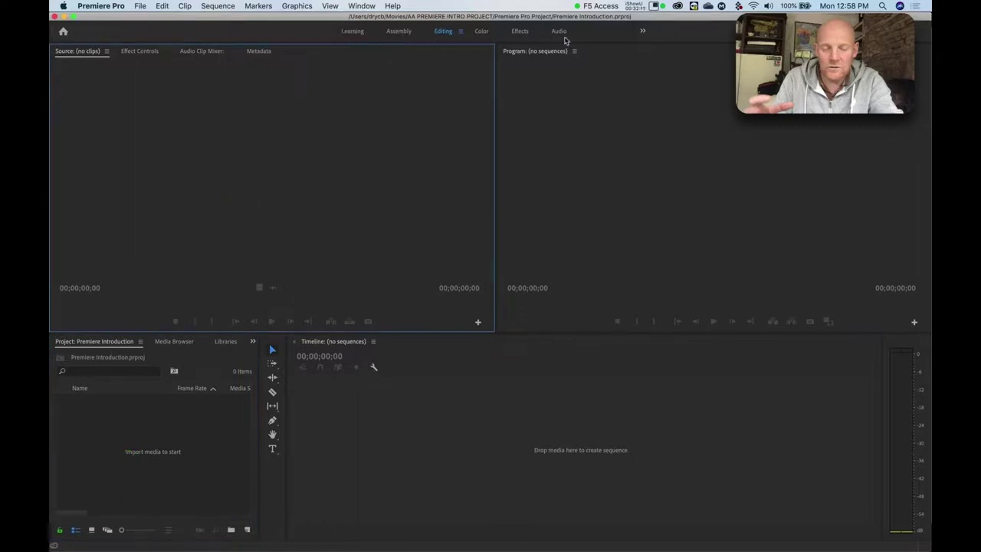
left_click(356, 34)
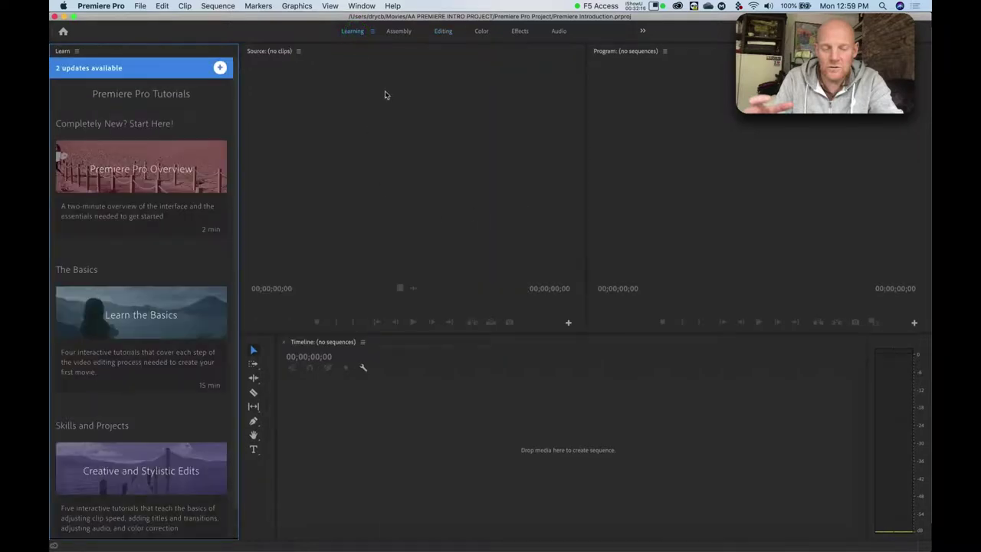
left_click(394, 33)
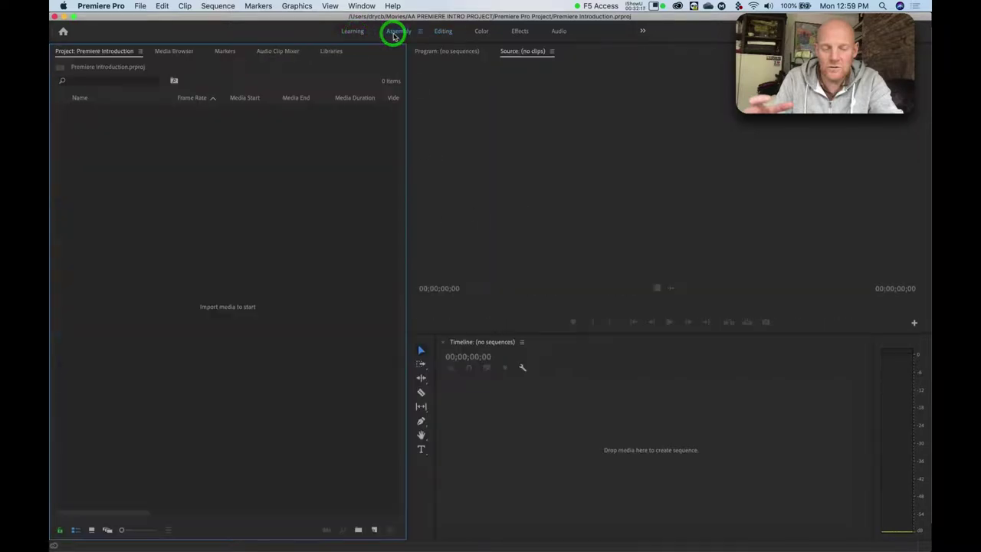
left_click(441, 32)
left_click(479, 32)
left_click(519, 33)
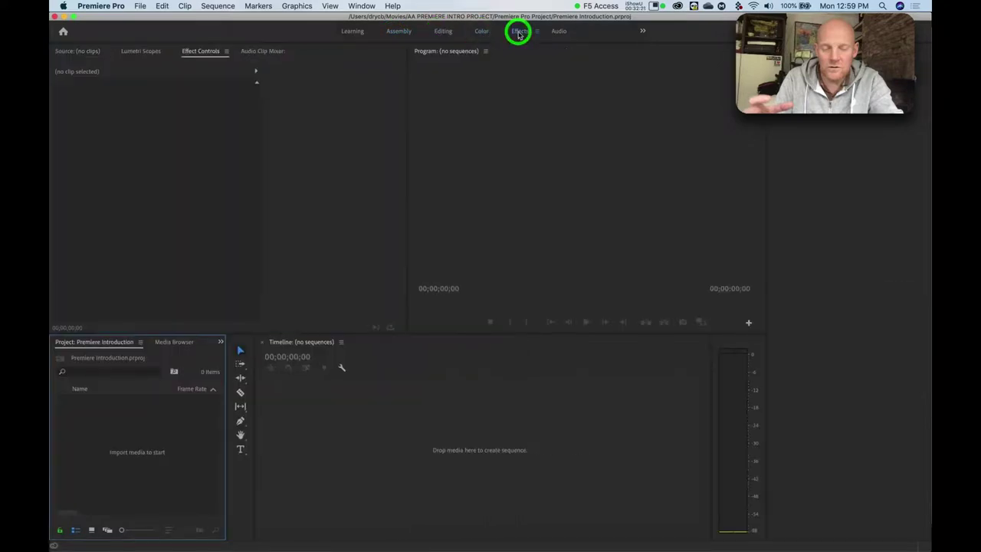
left_click(559, 33)
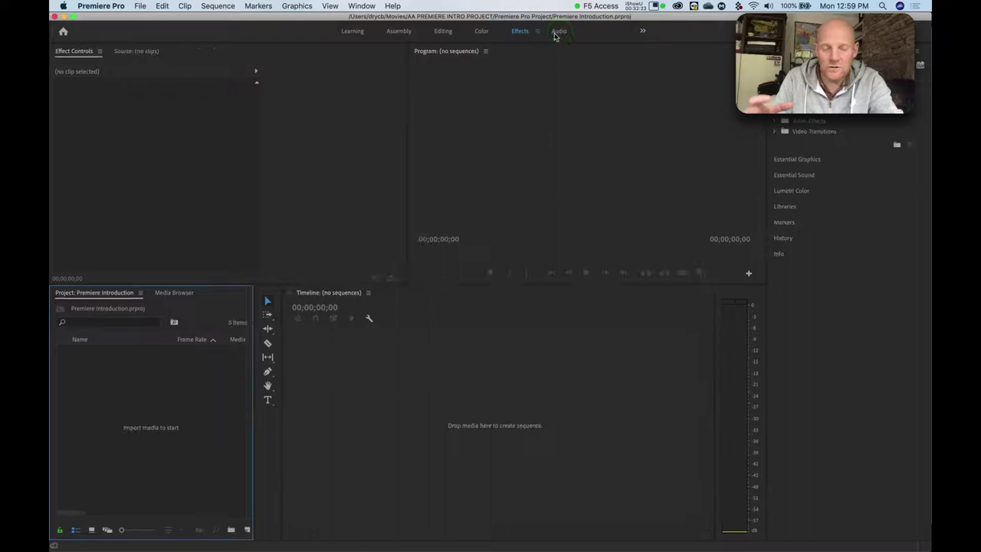
left_click(518, 32)
left_click(481, 32)
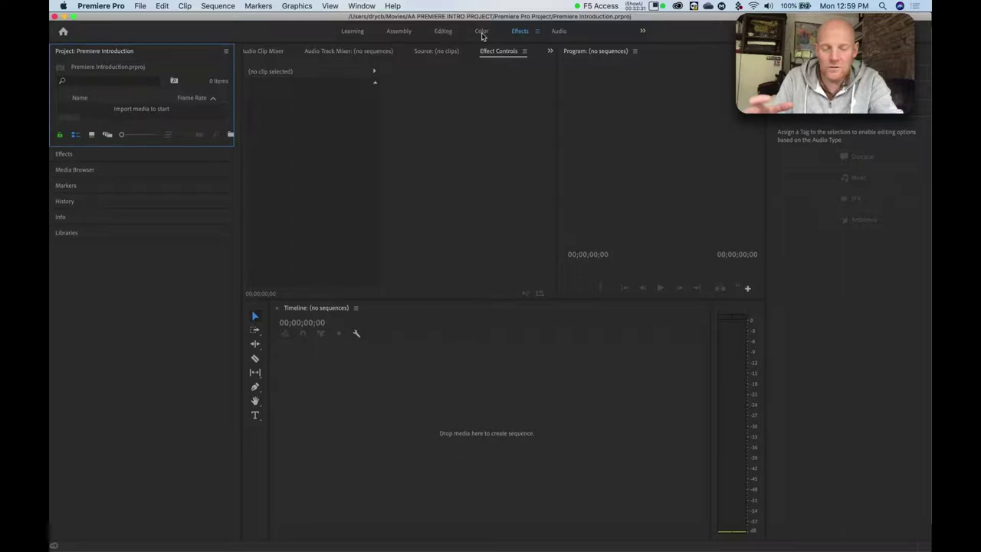
left_click(482, 34)
left_click(443, 34)
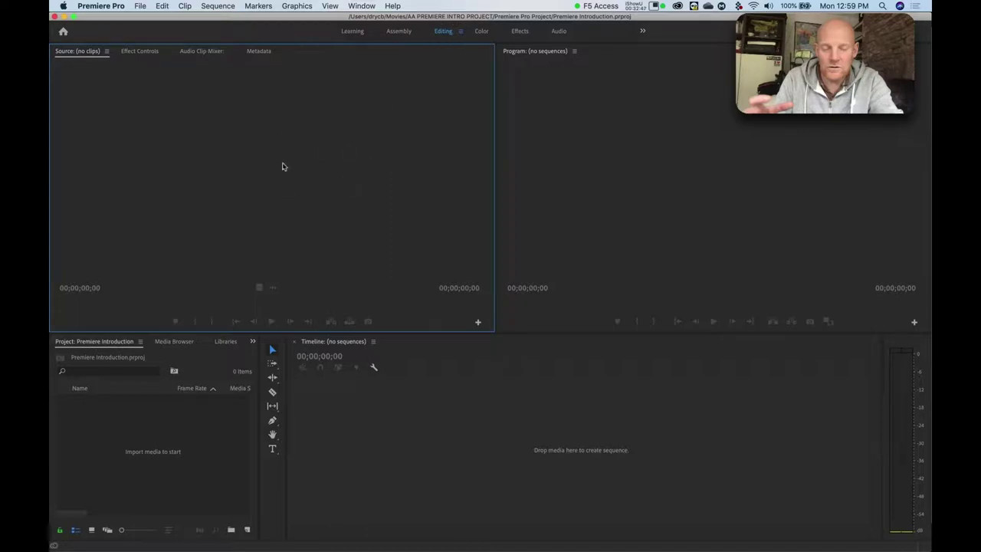
left_click(628, 146)
left_click(558, 405)
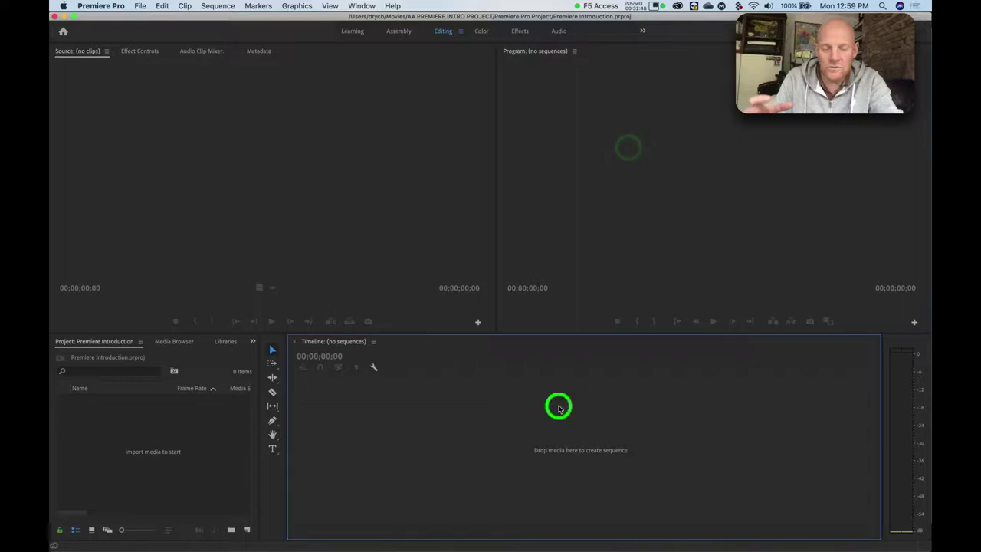
left_click(173, 445)
left_click(248, 215)
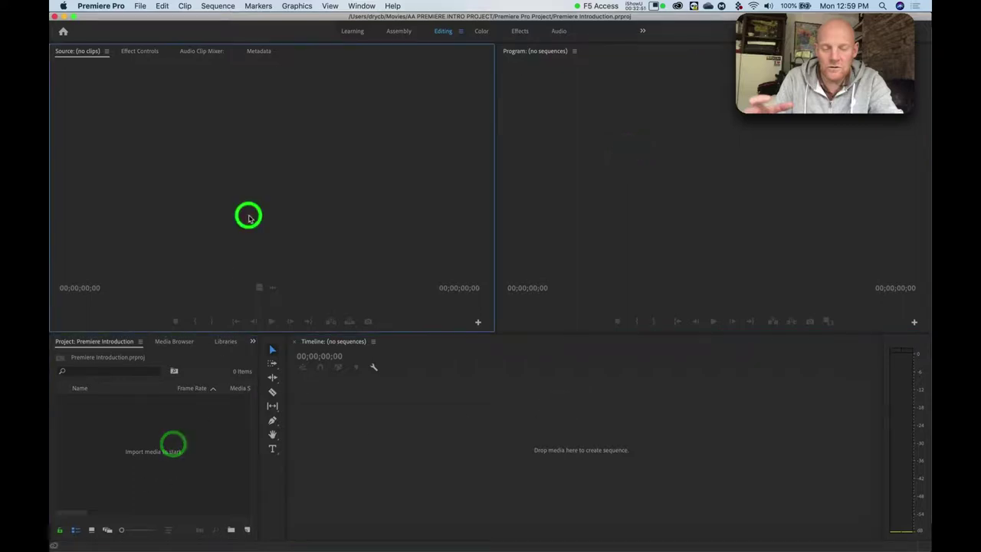
left_click(670, 175)
left_click(566, 408)
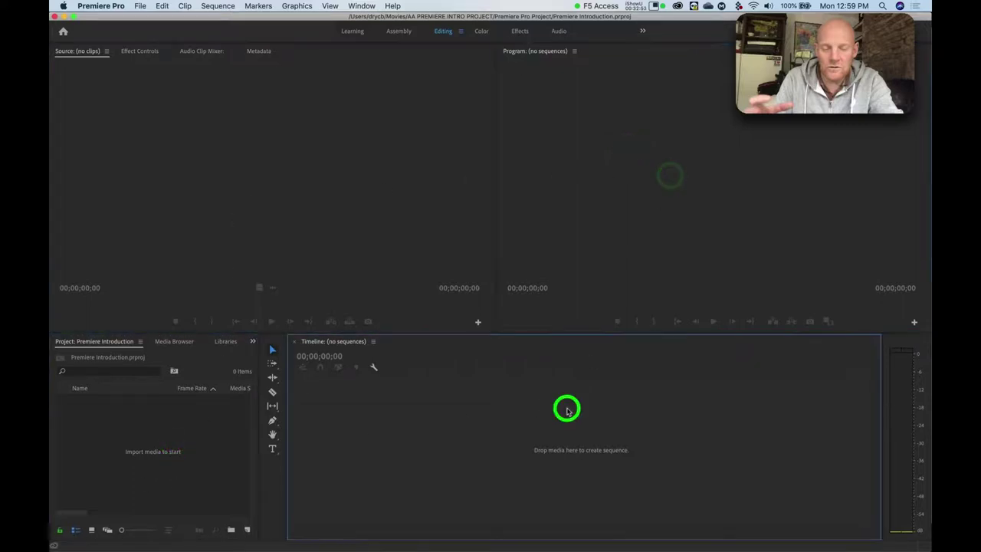
left_click(150, 456)
left_click(243, 231)
left_click(653, 206)
left_click(546, 428)
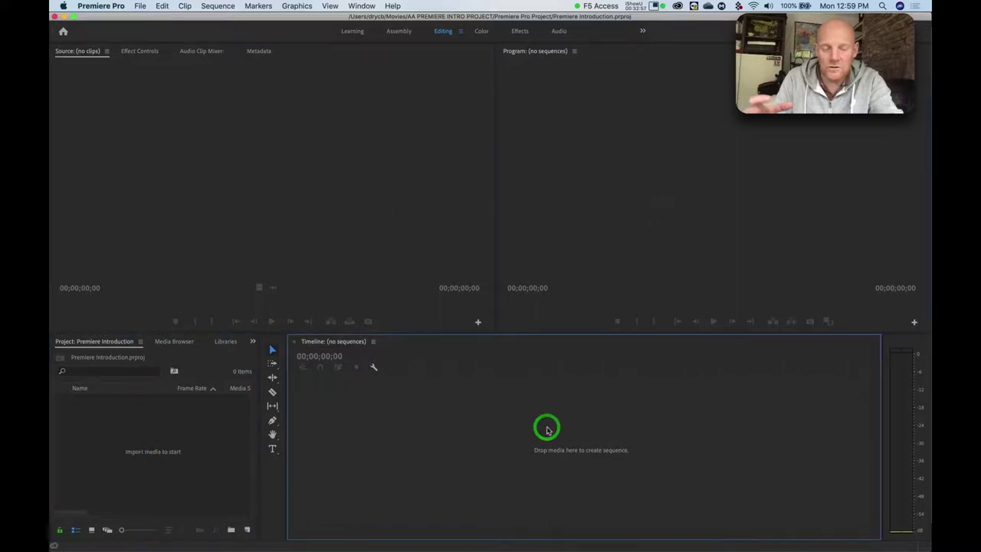
left_click(595, 202)
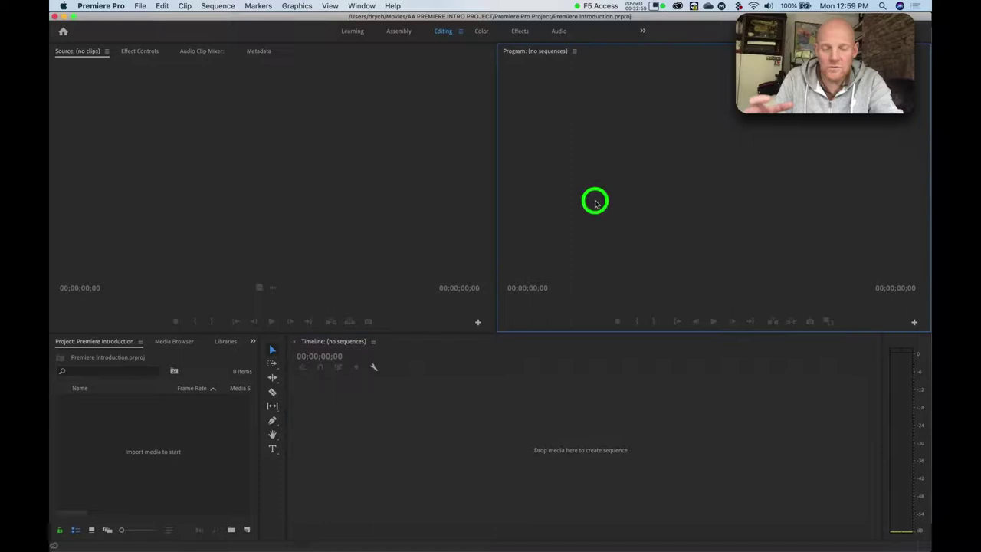
left_click(349, 213)
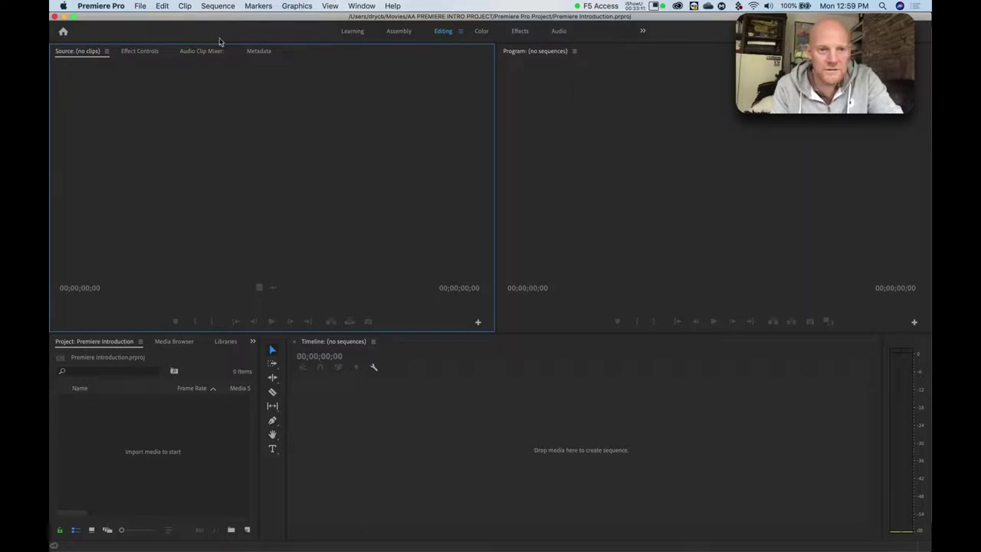
left_click(607, 144)
left_click(516, 403)
left_click(344, 203)
left_click(173, 450)
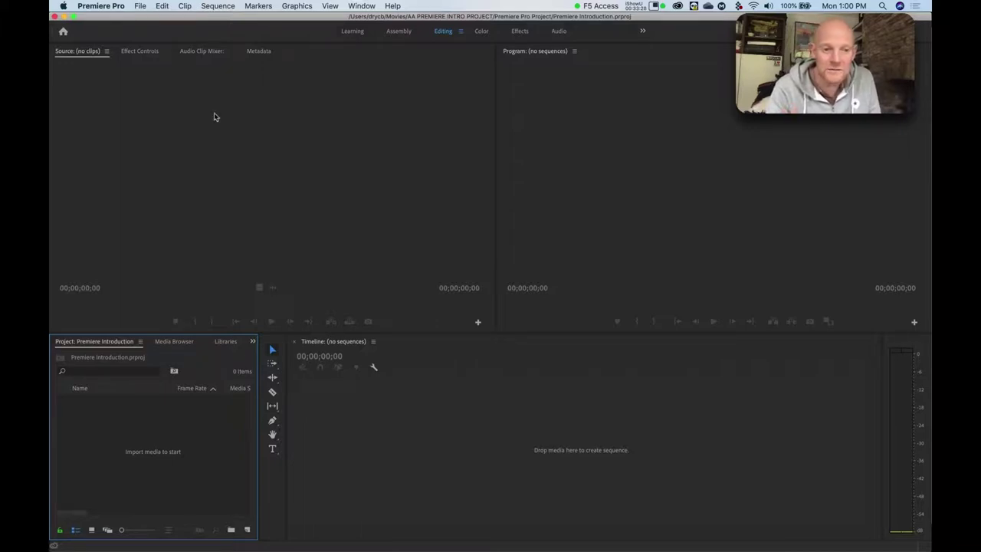
left_click(224, 211)
left_click(451, 433)
left_click(589, 213)
left_click(382, 224)
left_click(388, 435)
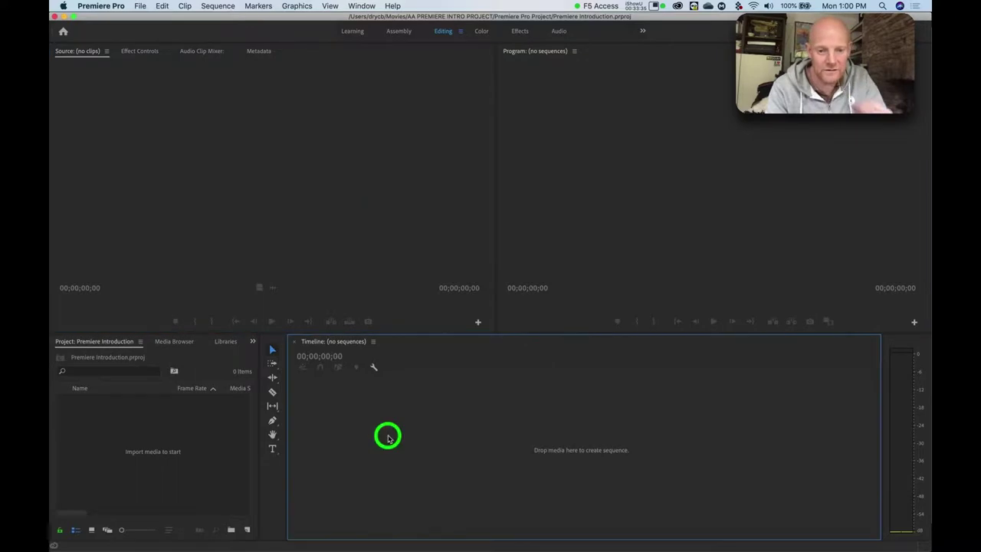
left_click(114, 460)
left_click(191, 202)
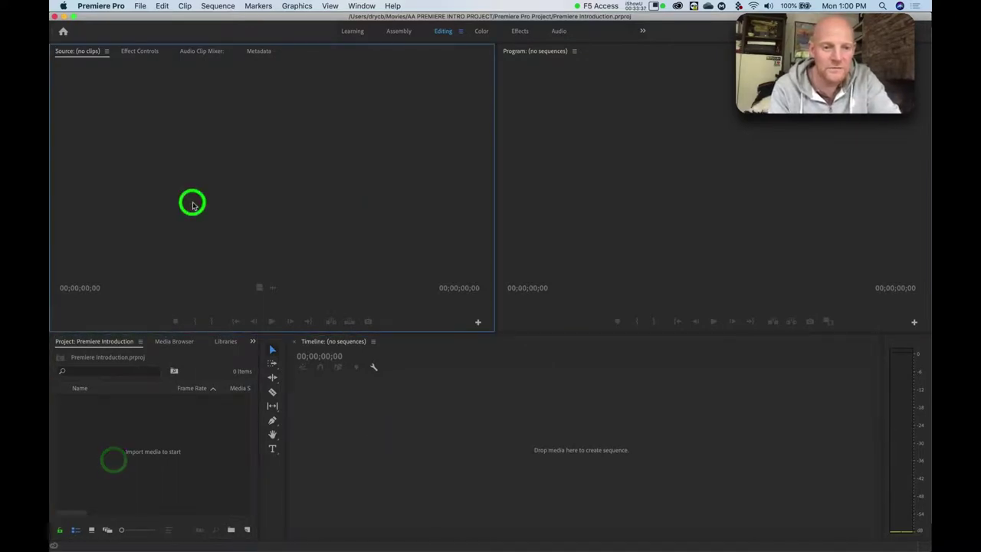
left_click(169, 468)
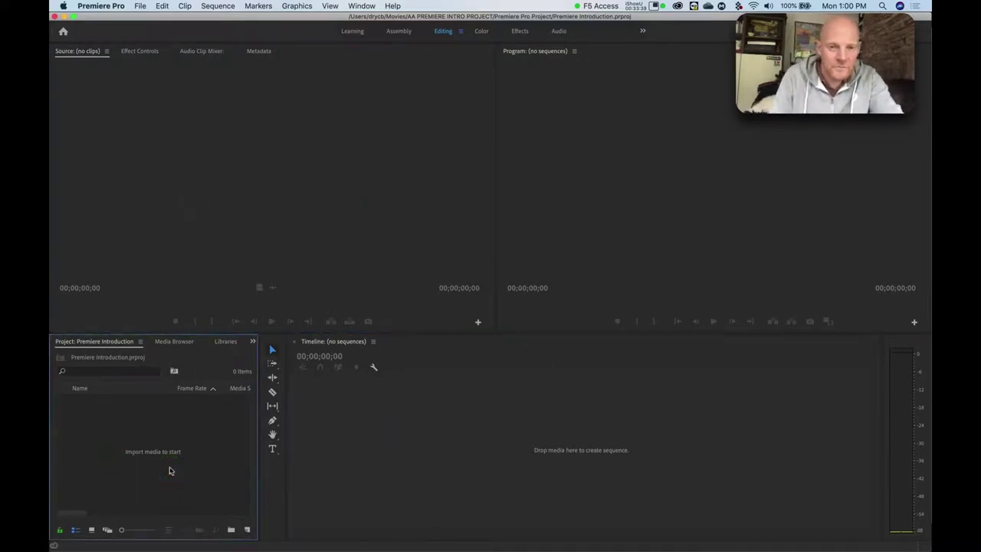
left_click(177, 196)
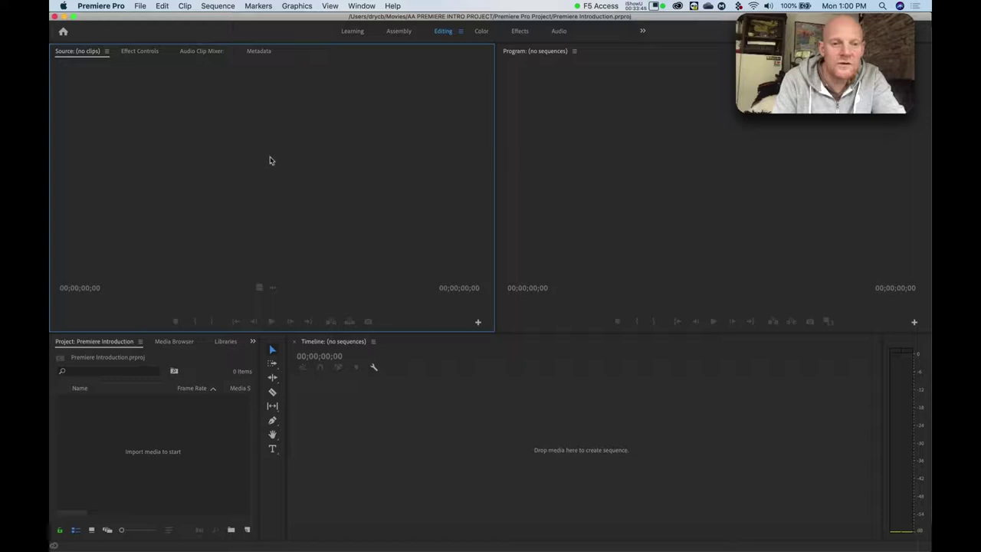
left_click(666, 181)
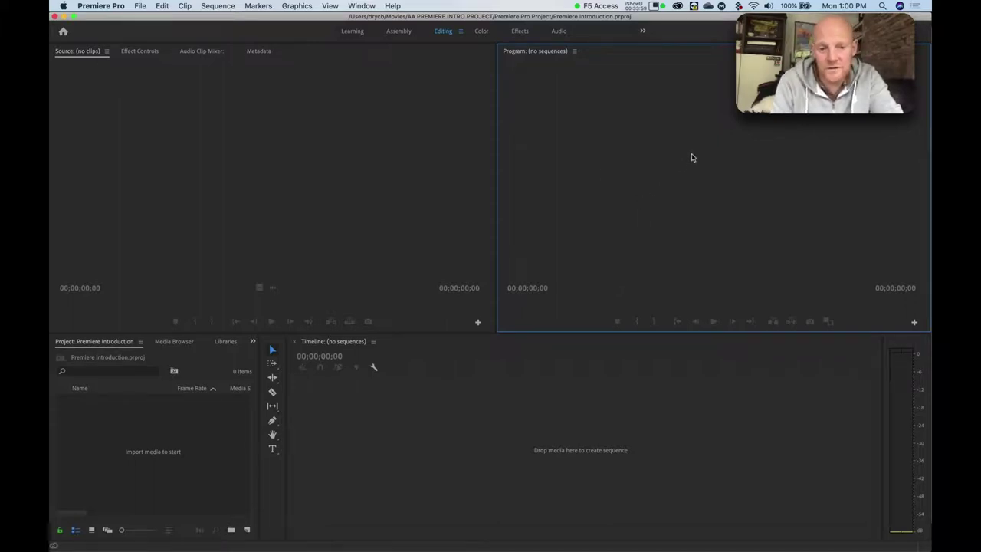
left_click(584, 421)
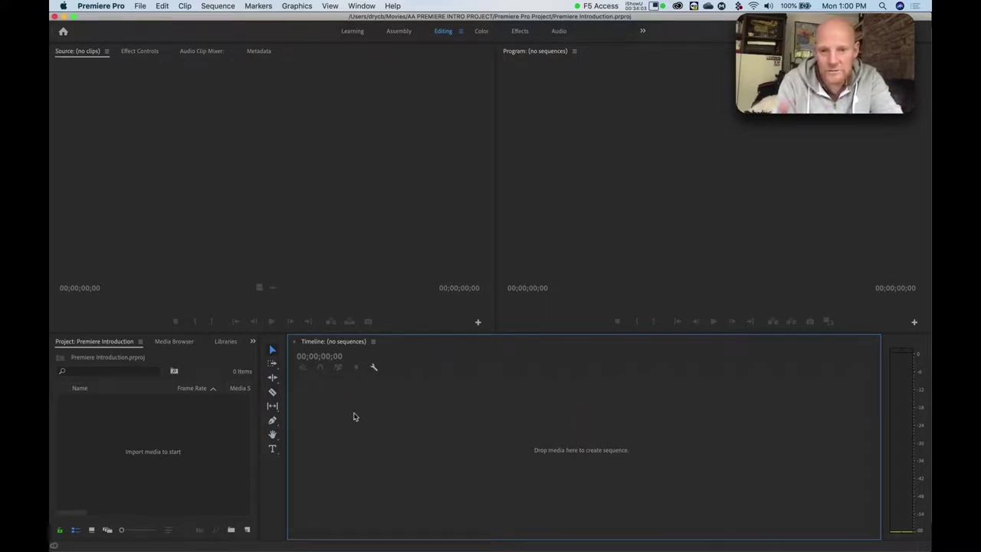
left_click(157, 435)
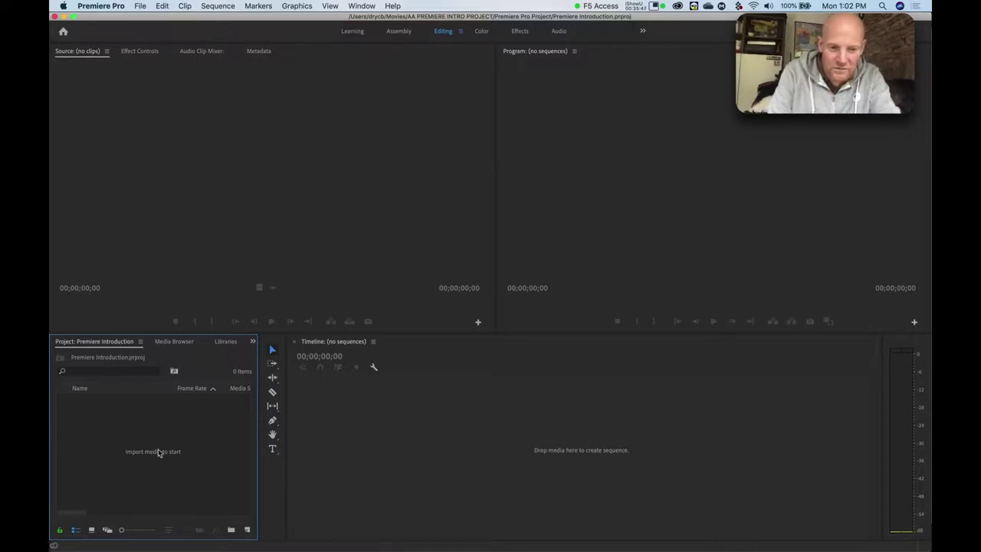
Open the Import dialog and go to the AA PREMIERE INTRO PROJECT folder.
double_click(152, 453)
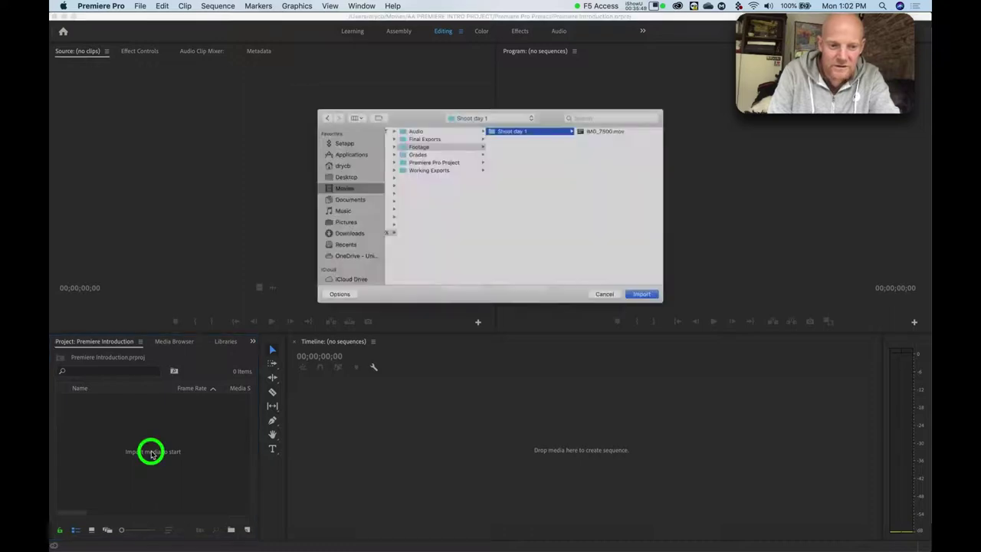
left_click_drag(407, 99, 356, 99)
scroll(359, 195, "left", 5)
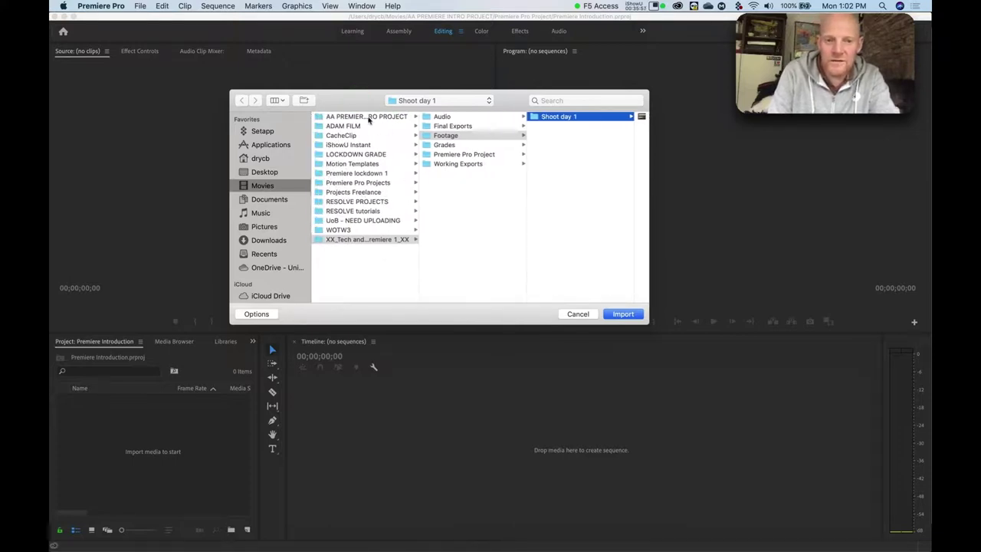
left_click(368, 118)
left_click(371, 120)
key("Escape")
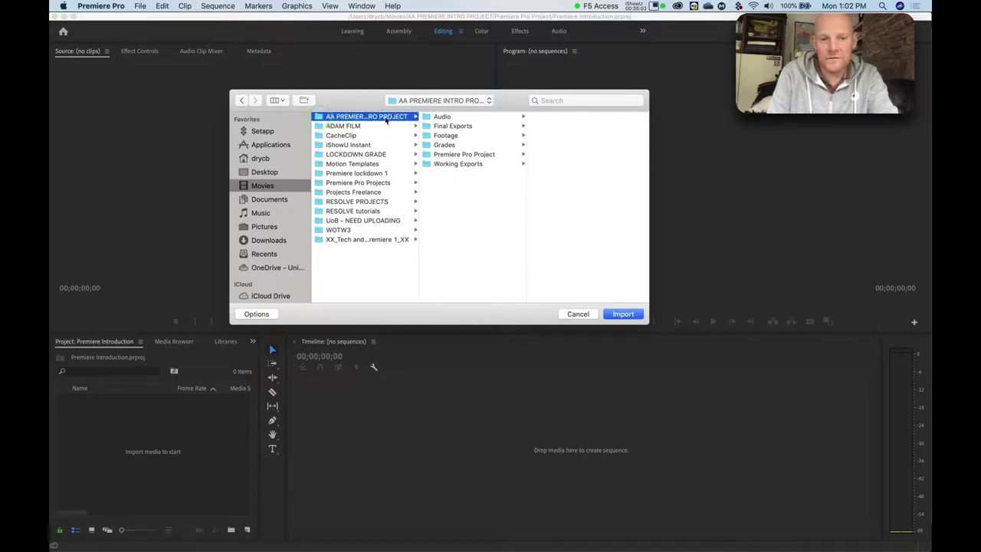
Preview IMG_7500.mov in Footage > Phone - shoot 1, then cancel without importing.
left_click(438, 136)
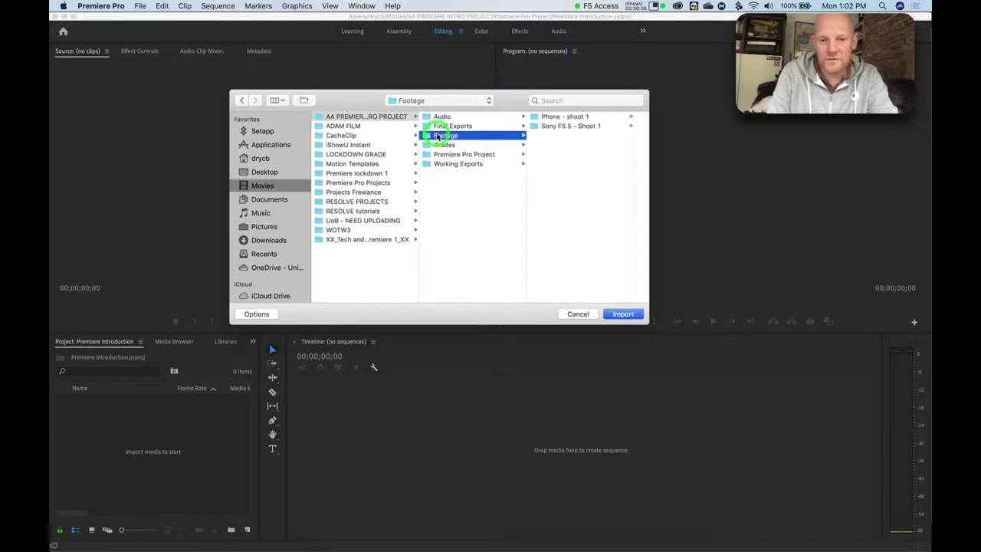
left_click(547, 116)
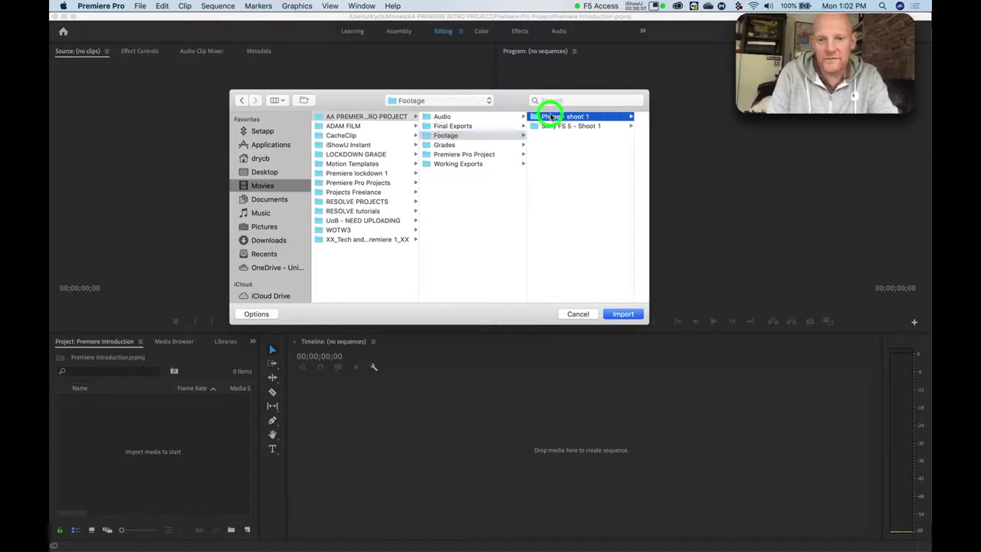
left_click(558, 117)
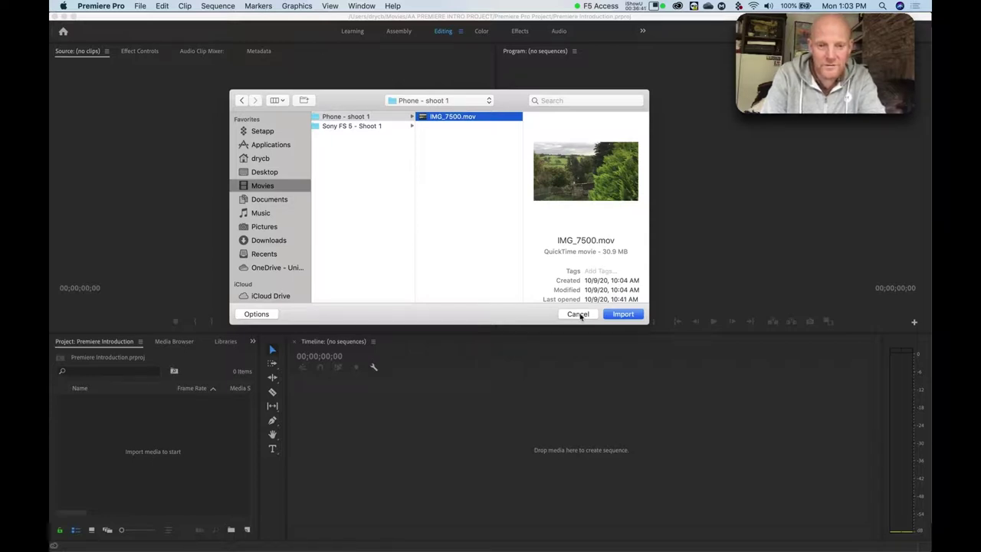
left_click(579, 315)
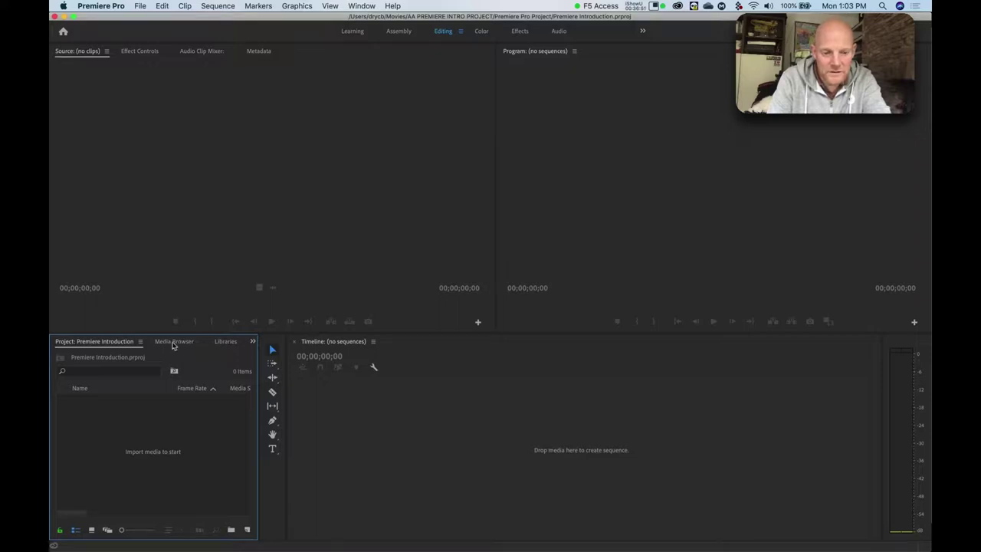
In the Media Browser, expand Macintosh HD > Users > Movies > AA PREMIERE INTRO PROJECT > Footage > Phone - shoot 1.
left_click(172, 342)
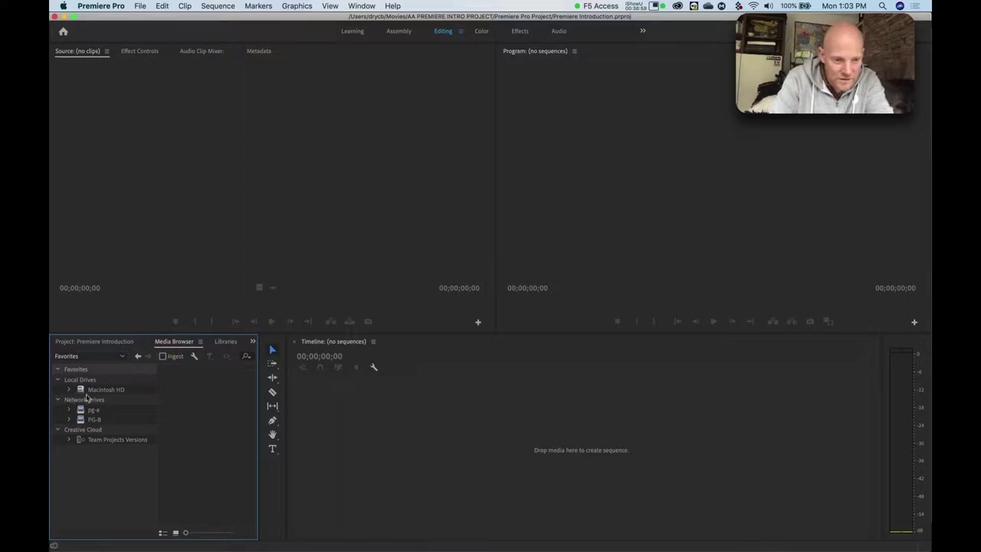
left_click(69, 390)
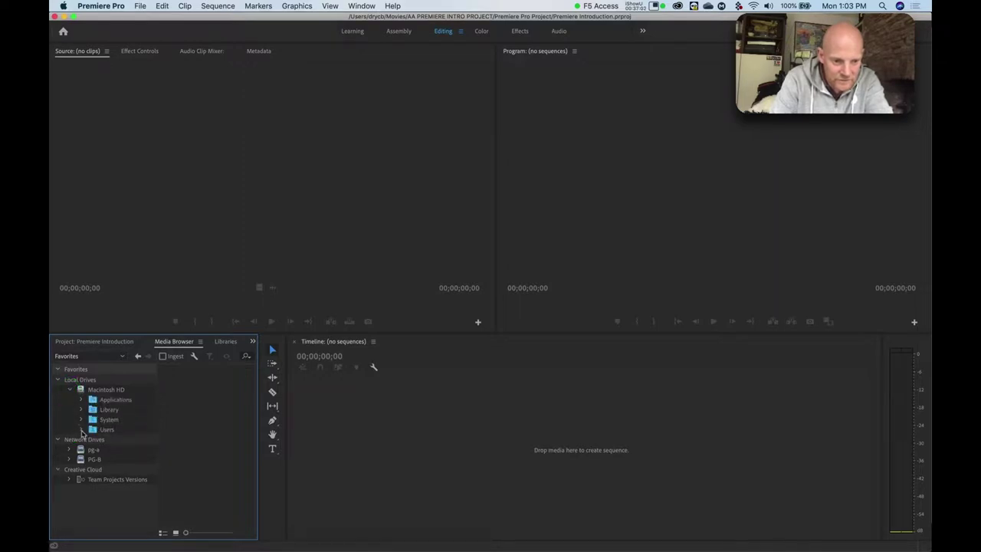
left_click(82, 432)
left_click(94, 440)
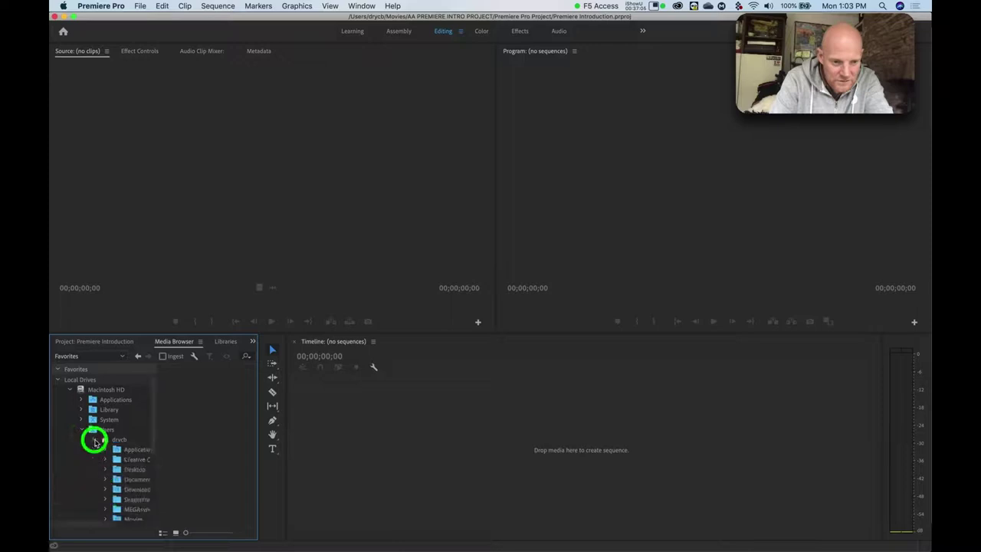
scroll(100, 468, "down", 3)
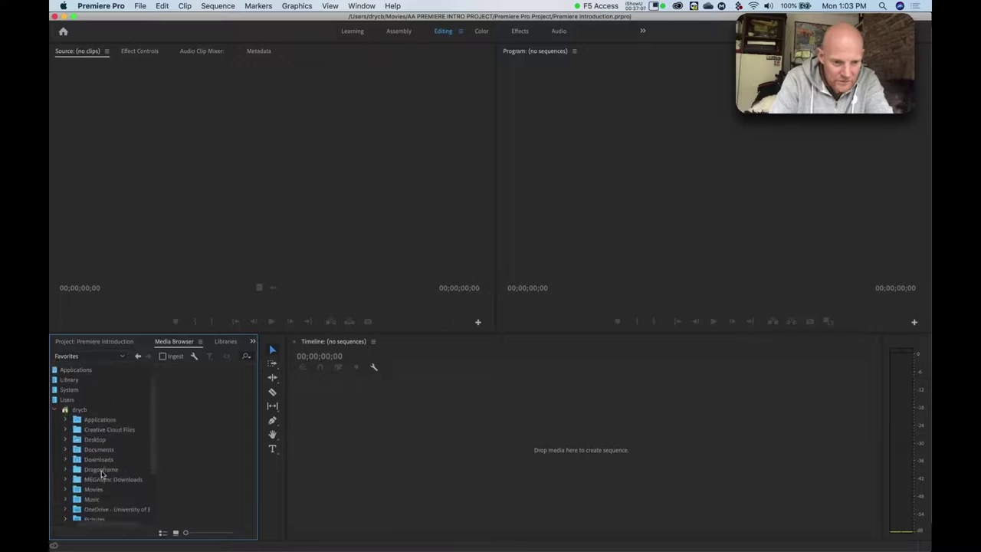
scroll(101, 474, "down", 3)
left_click(76, 451)
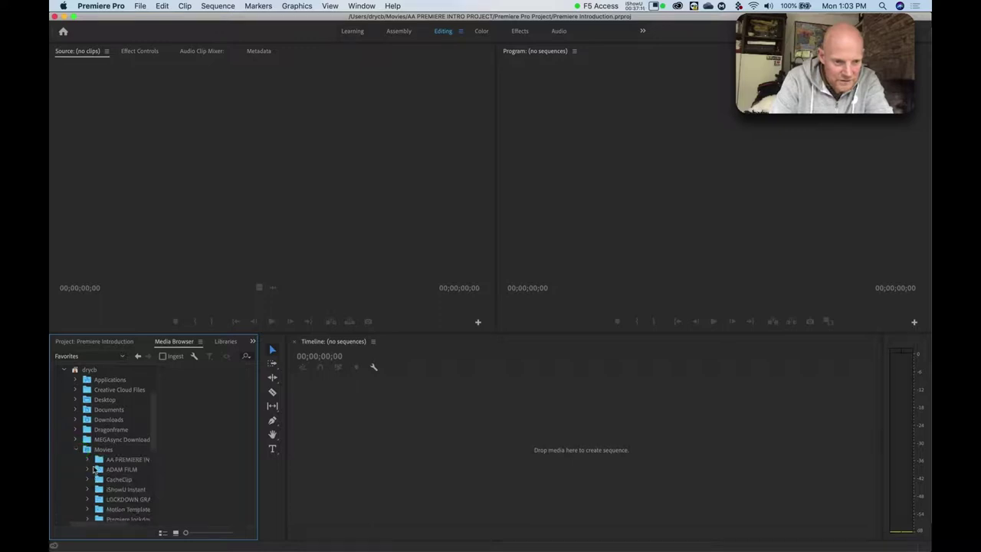
scroll(94, 468, "right", 2)
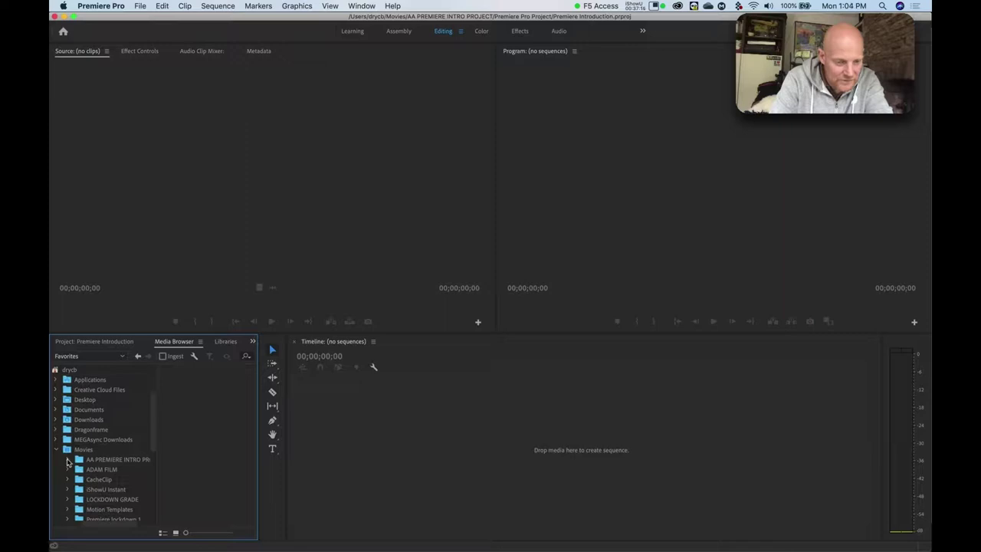
left_click(68, 460)
scroll(80, 482, "down", 2)
scroll(79, 481, "right", 1)
left_click(69, 450)
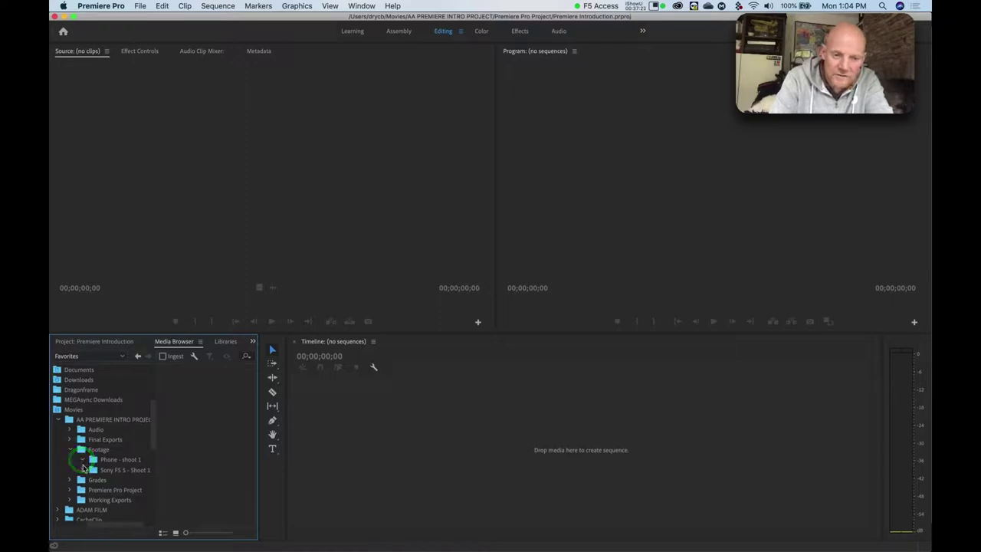
left_click(82, 460)
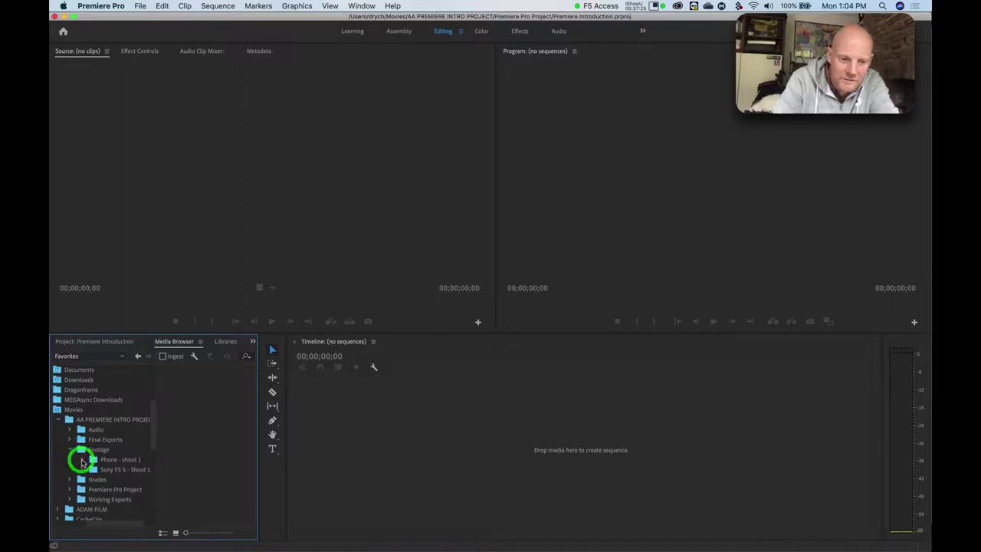
Re-expand the project and Footage folders to list the clips in Phone - shoot 1.
left_click(70, 449)
left_click(59, 420)
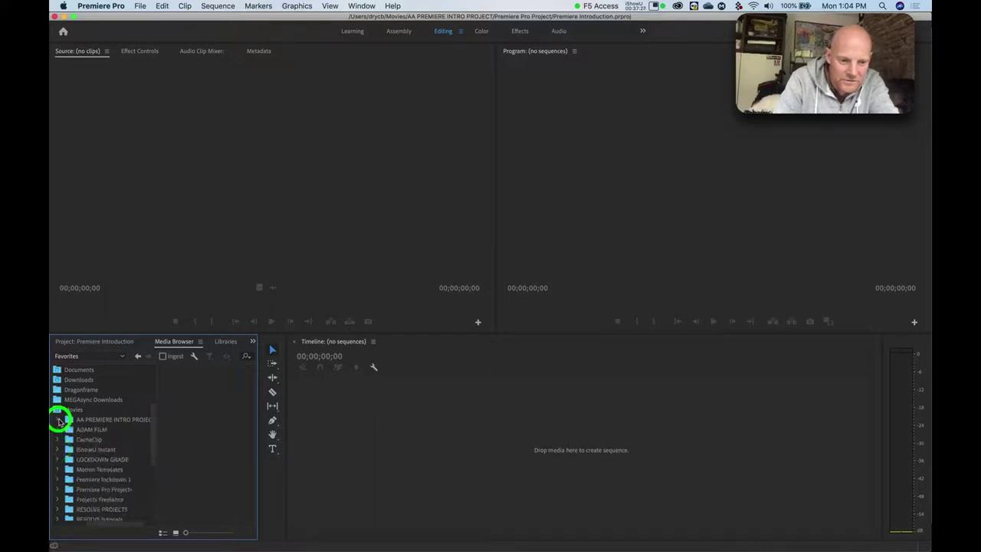
left_click(59, 420)
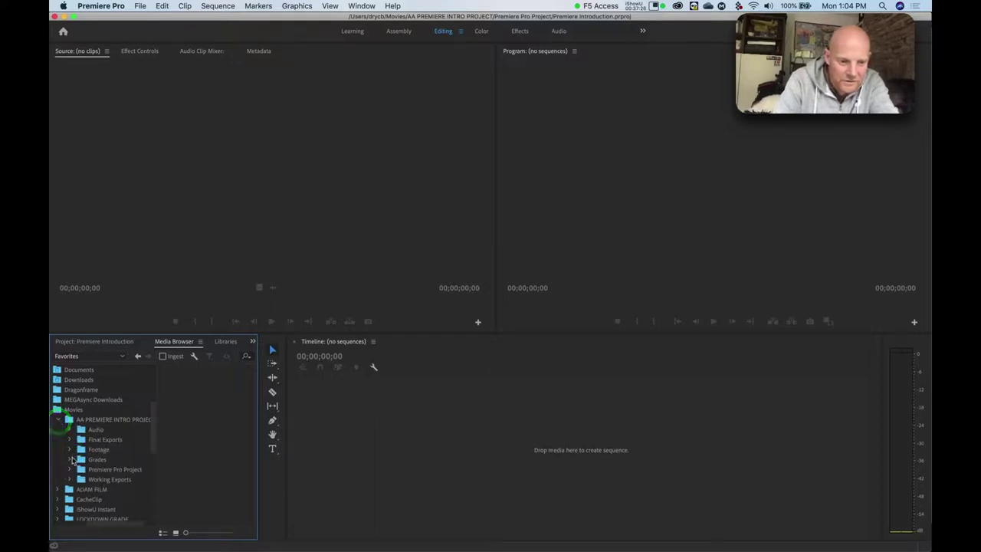
left_click(70, 450)
left_click(82, 459)
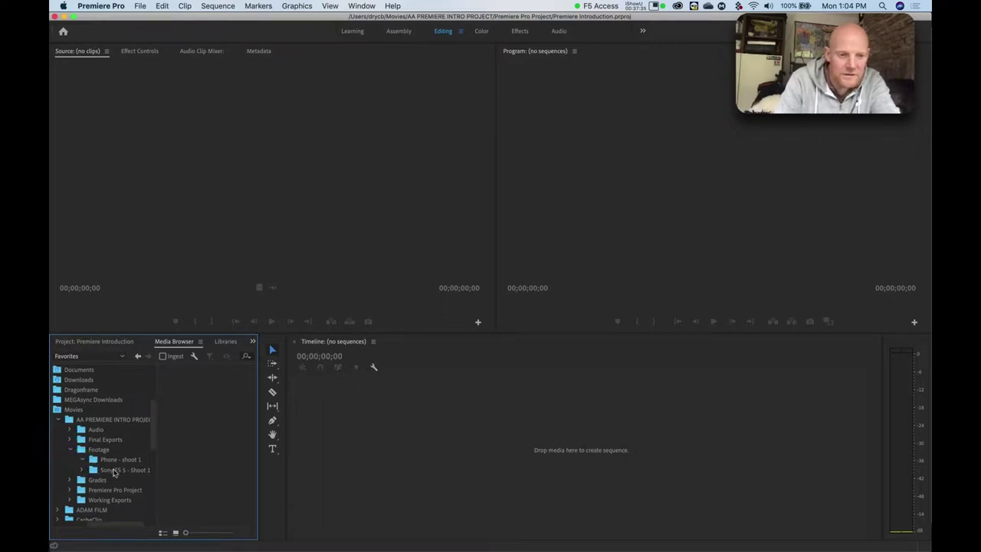
left_click(94, 460)
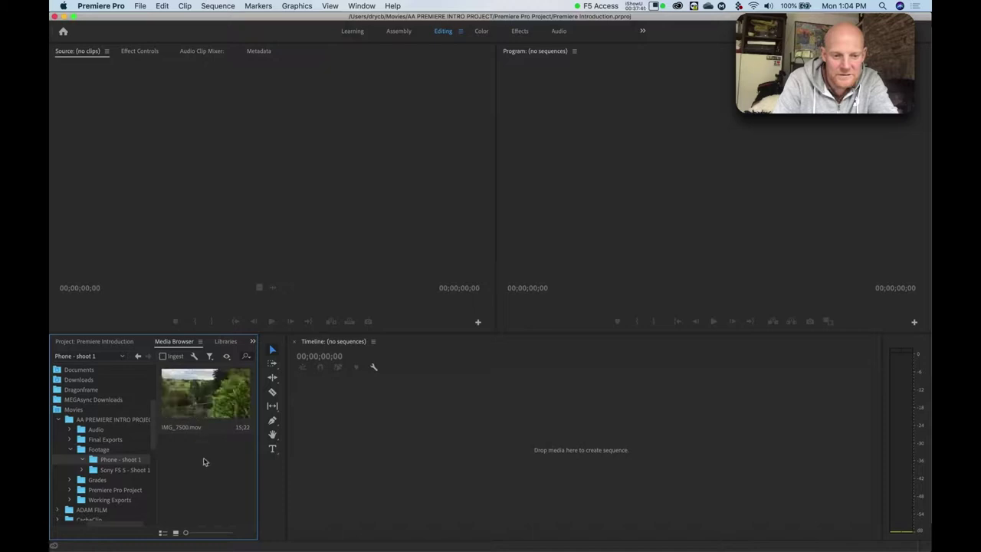
Select the IMG_7500 clip and try Control-clicking it for its options.
left_click(207, 395)
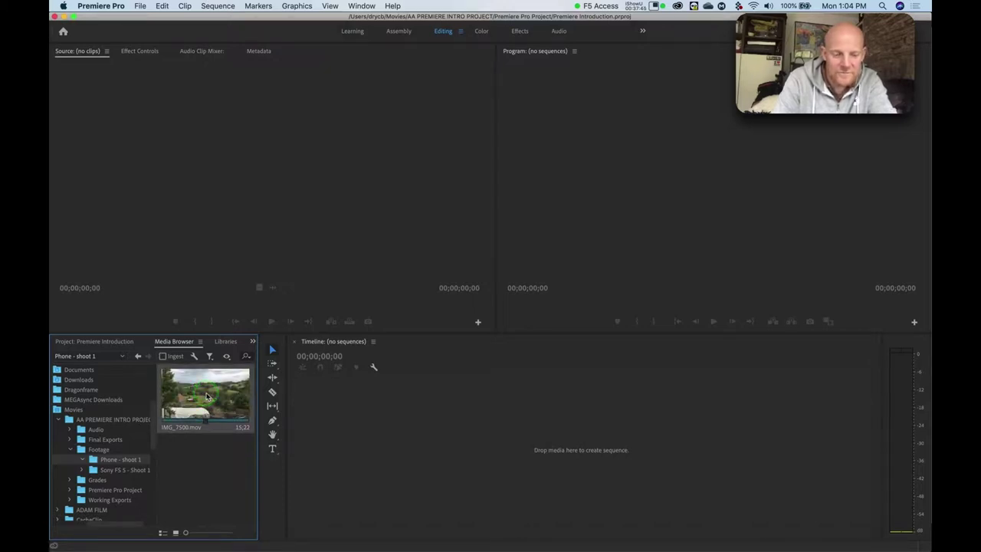
key("ctrl")
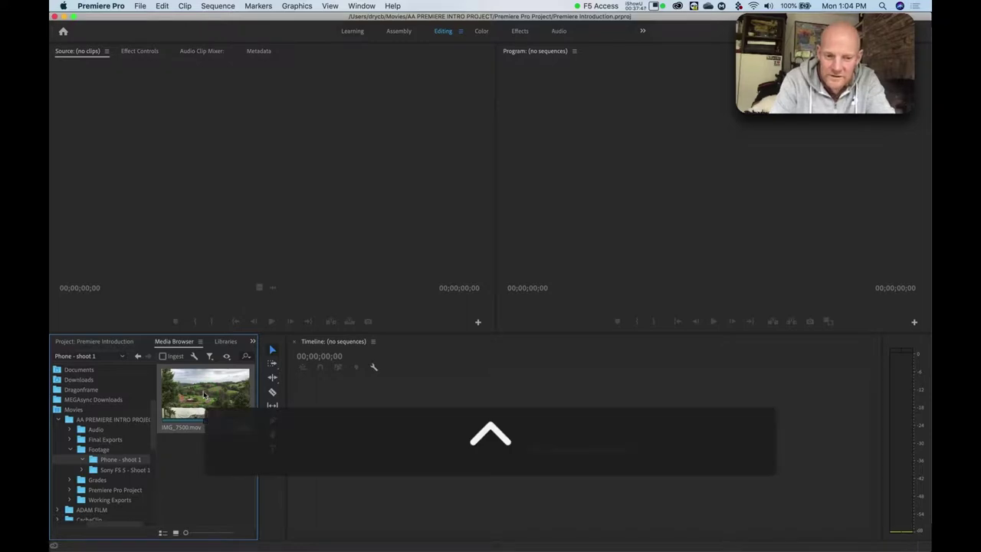
left_click(203, 392)
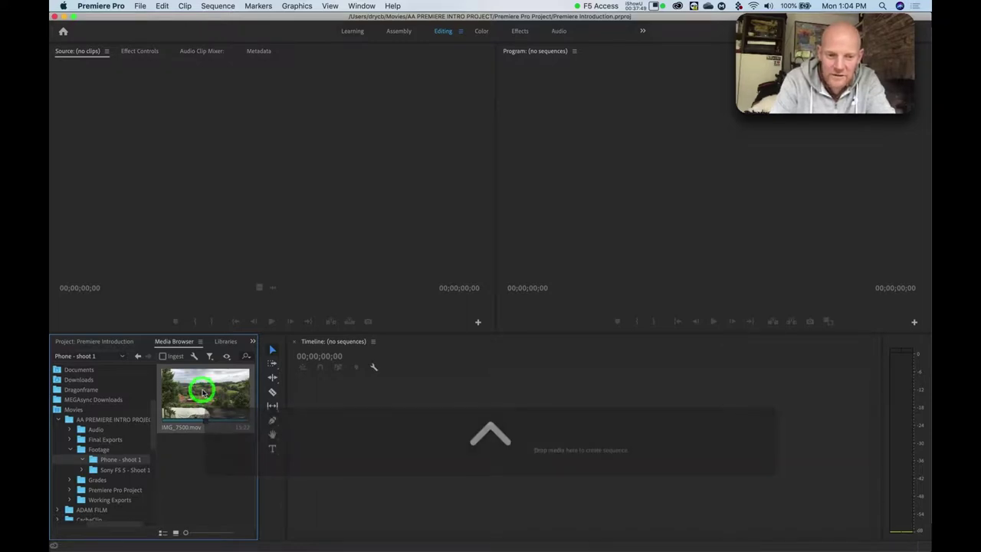
left_click(203, 393)
key("ctrl")
left_click(203, 392)
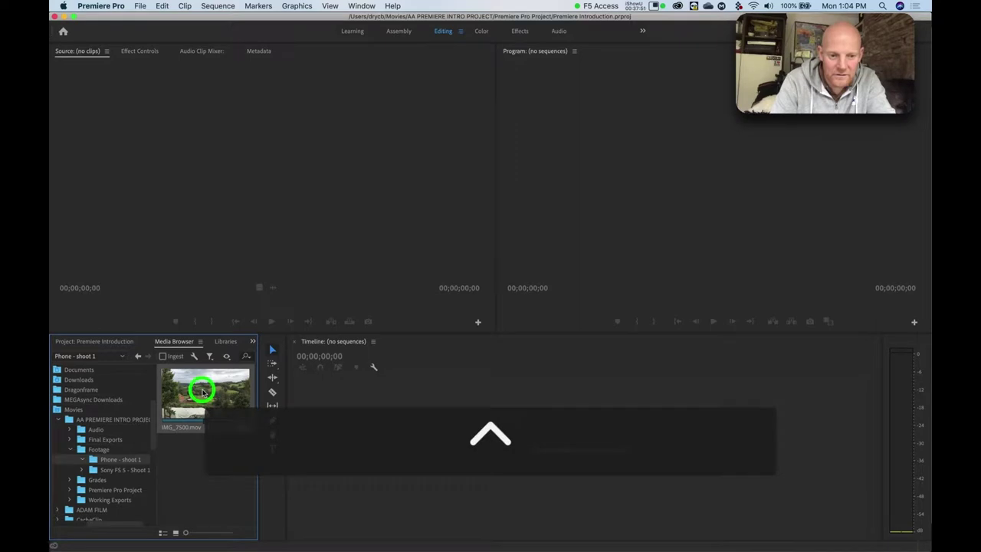
left_click(197, 454)
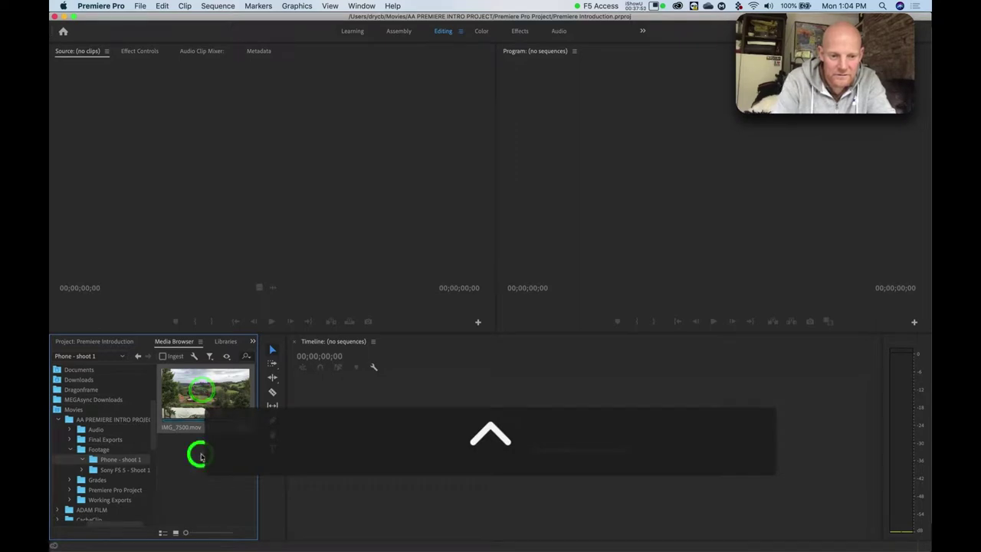
left_click(210, 424)
Choose Import from the IMG_7500 clip's context menu.
left_click(213, 433, "ctrl")
left_click(209, 429)
left_click(209, 428)
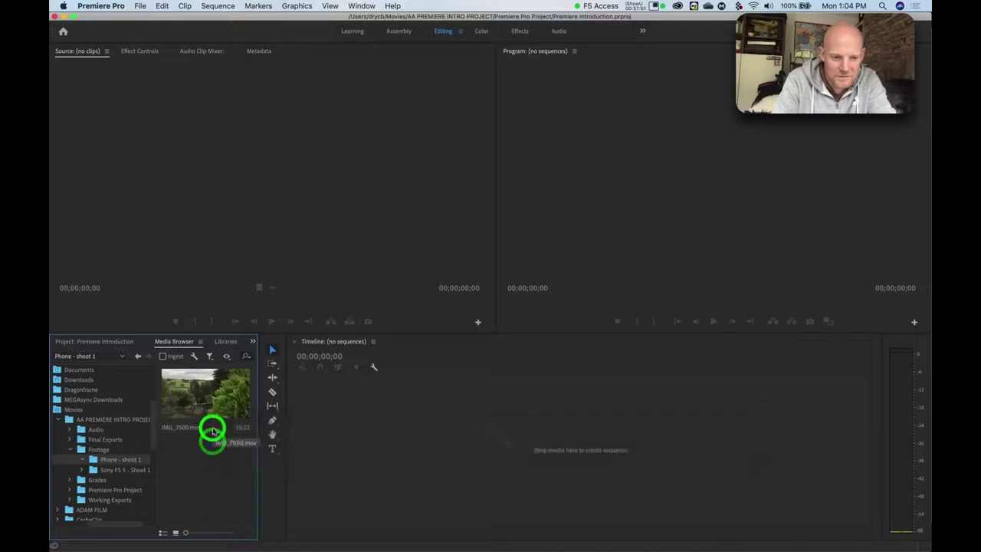
left_click(206, 426, "ctrl")
left_click(207, 402)
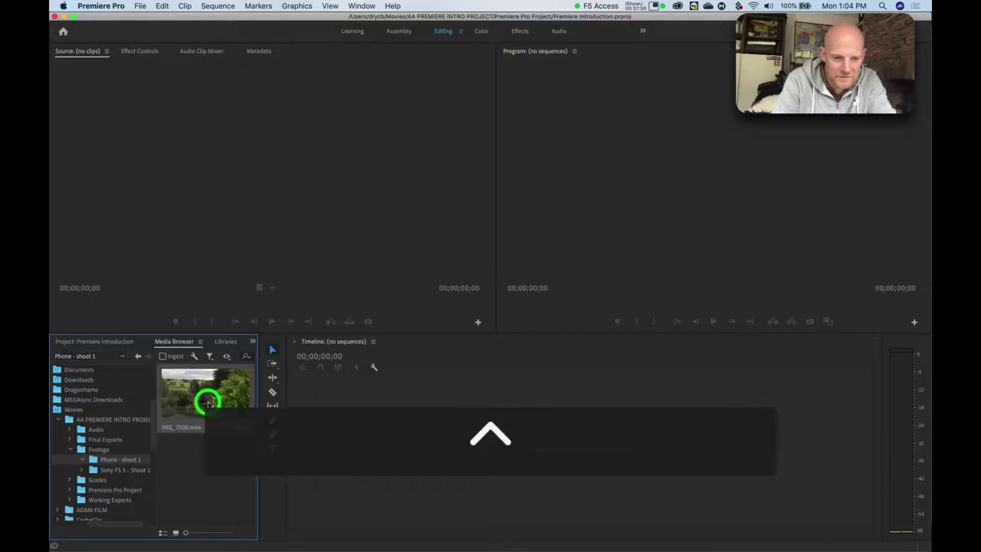
left_click(208, 404, "ctrl")
left_click(208, 404)
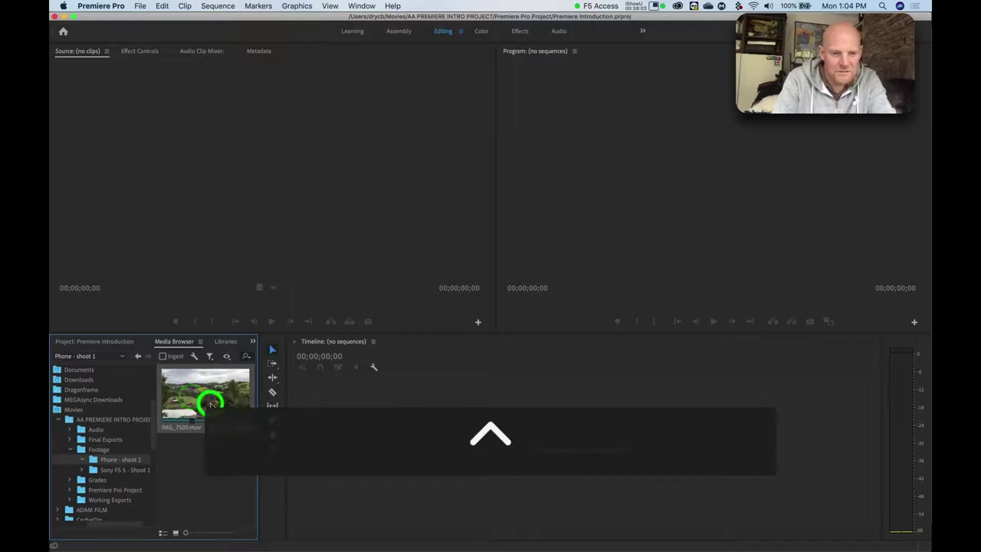
left_click(208, 427, "ctrl")
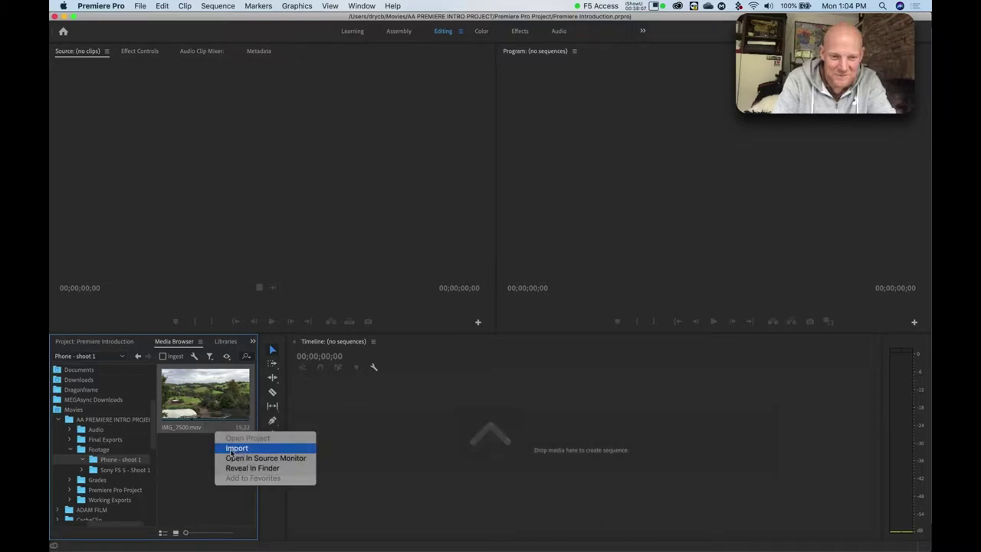
left_click(239, 448)
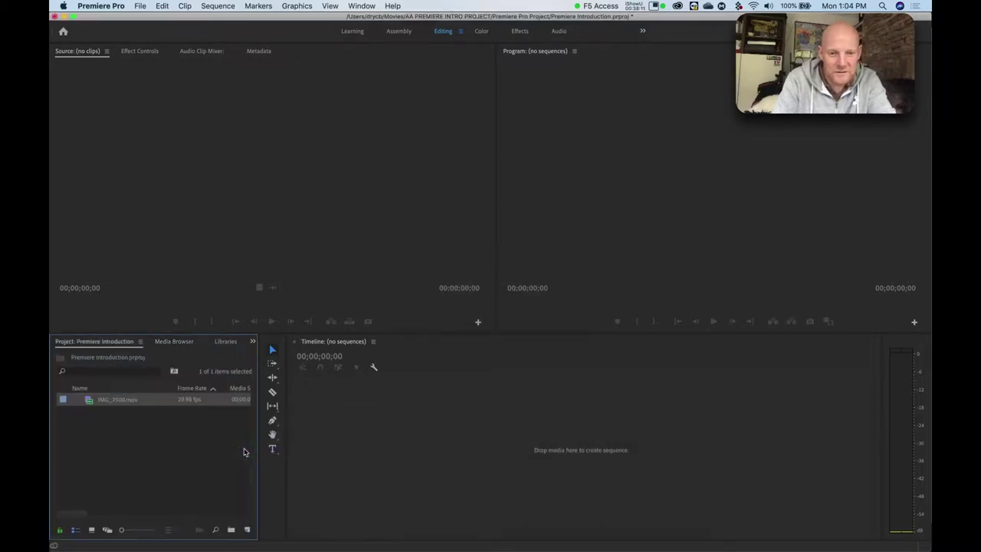
Create a new bin in the Project panel named 'Phone clip'.
left_click(123, 431)
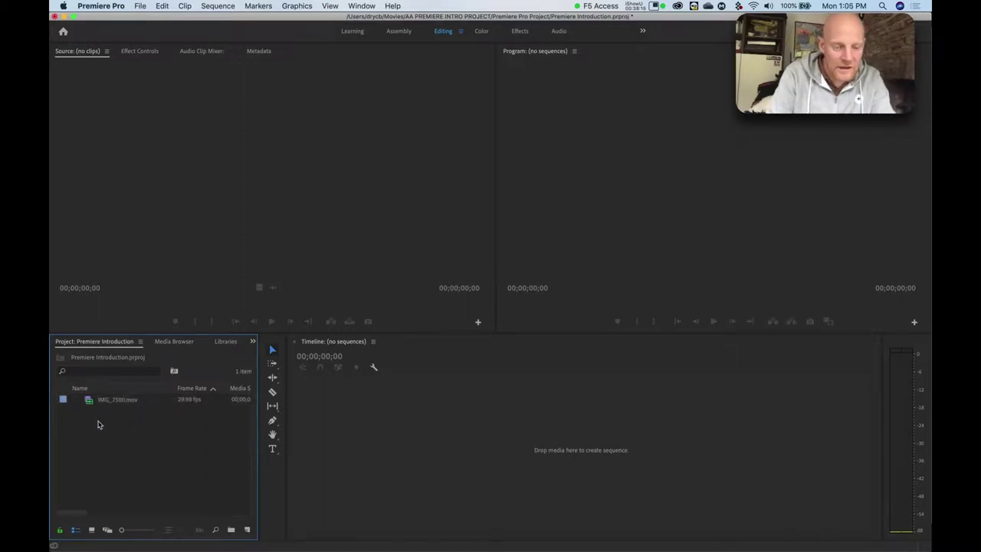
left_click(98, 425, "ctrl")
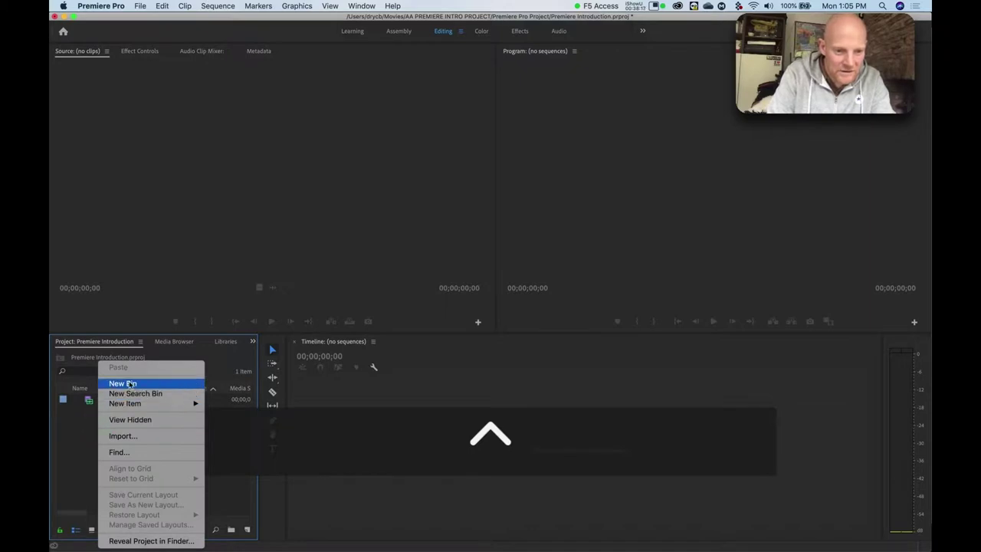
left_click(79, 452)
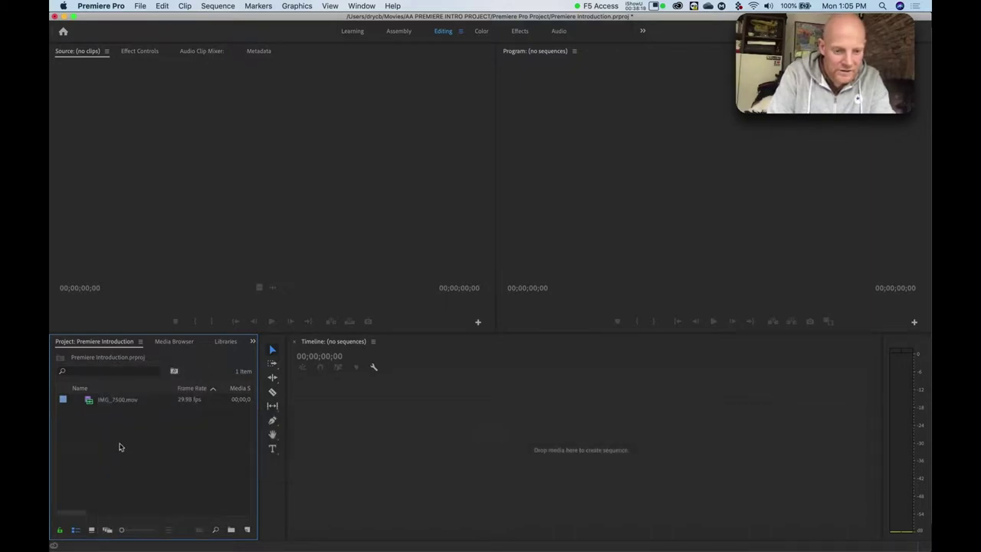
left_click(119, 447, "ctrl")
left_click(145, 383)
type("Phone cli")
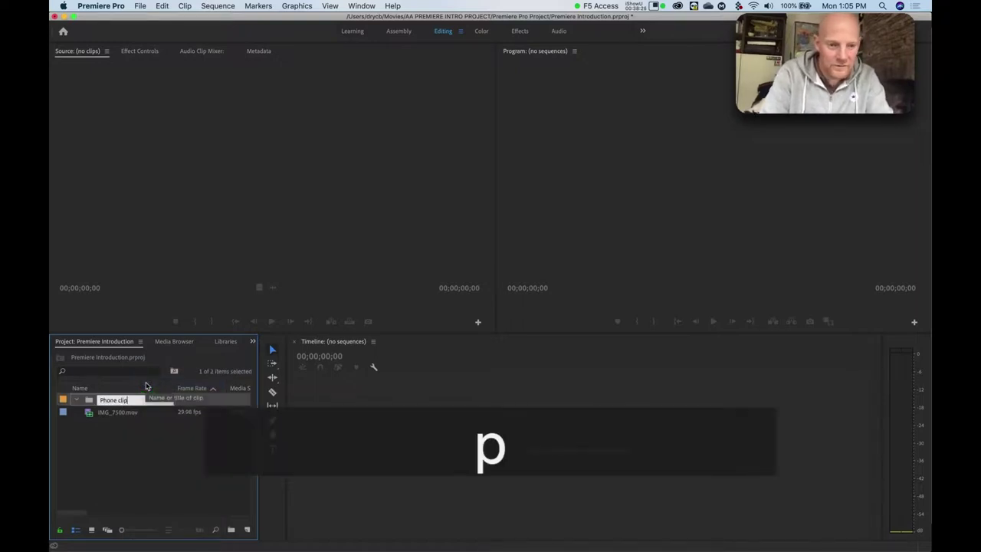
type("p")
key("Return")
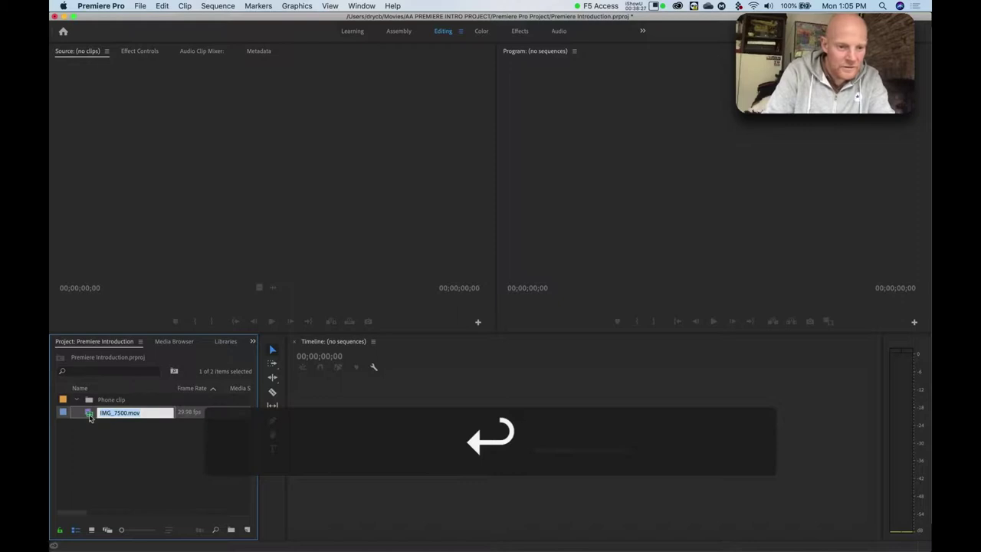
Drag IMG_7500.mov into the Phone clip bin and leave the bin collapsed.
left_click_drag(88, 416, 86, 400)
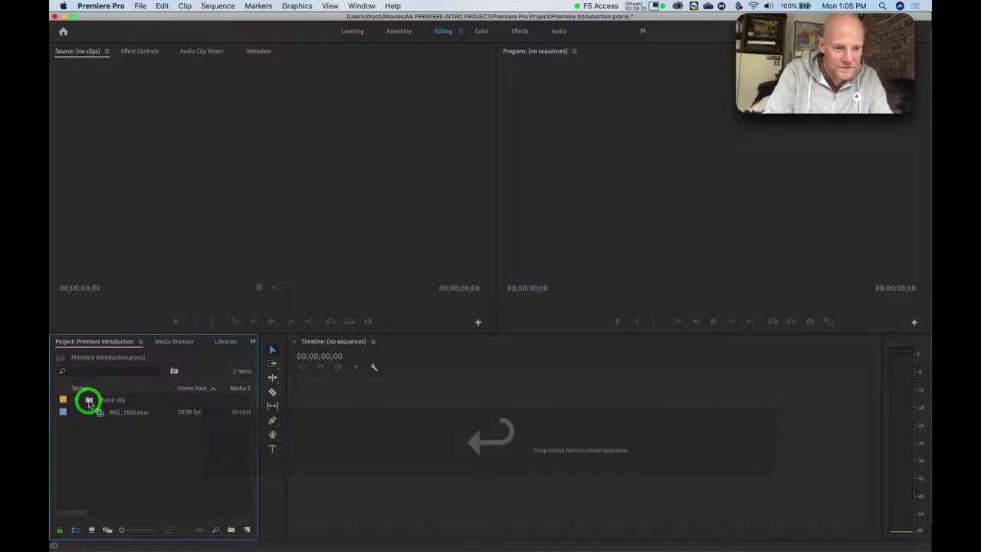
left_click(77, 403)
left_click(76, 404)
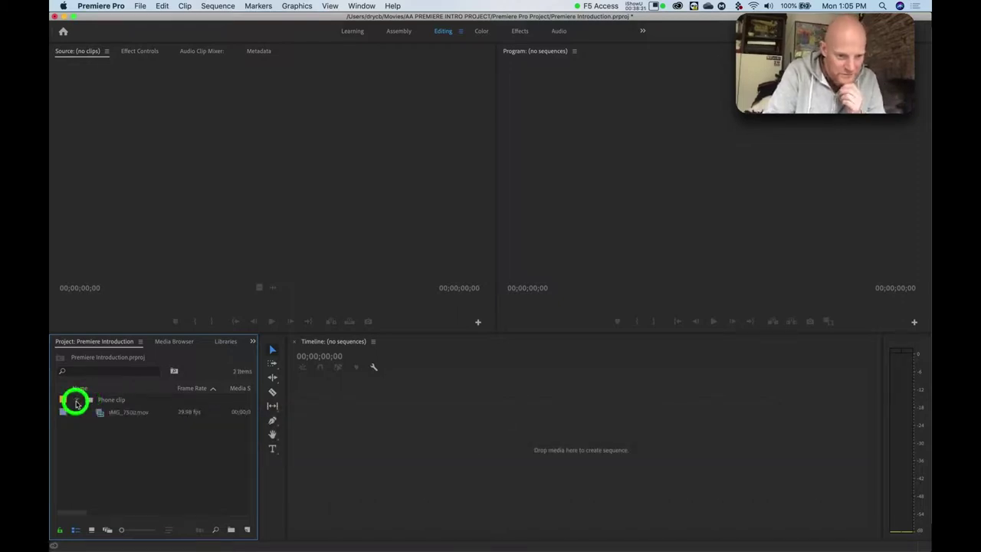
left_click(77, 404)
left_click(76, 404)
left_click(77, 404)
left_click(77, 401)
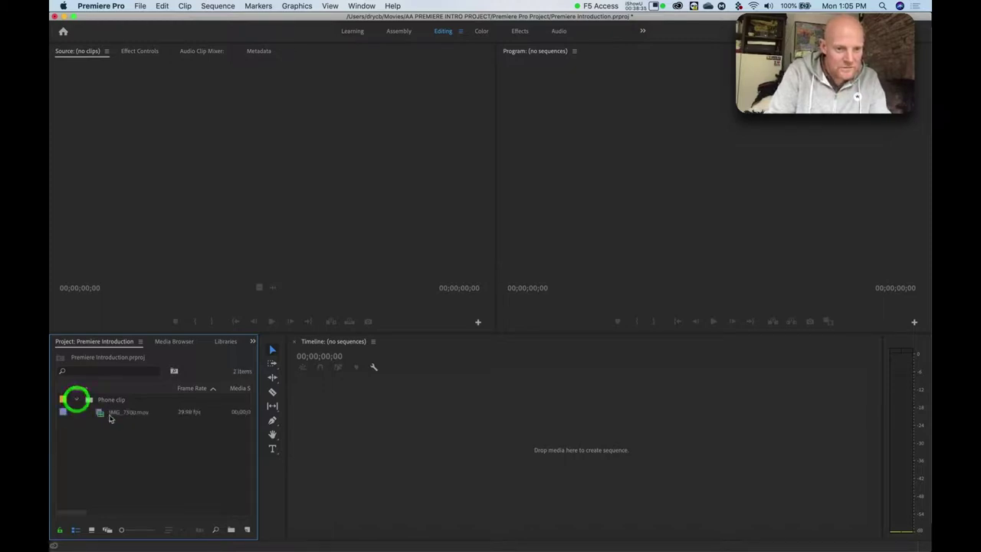
left_click(111, 412)
left_click(76, 402)
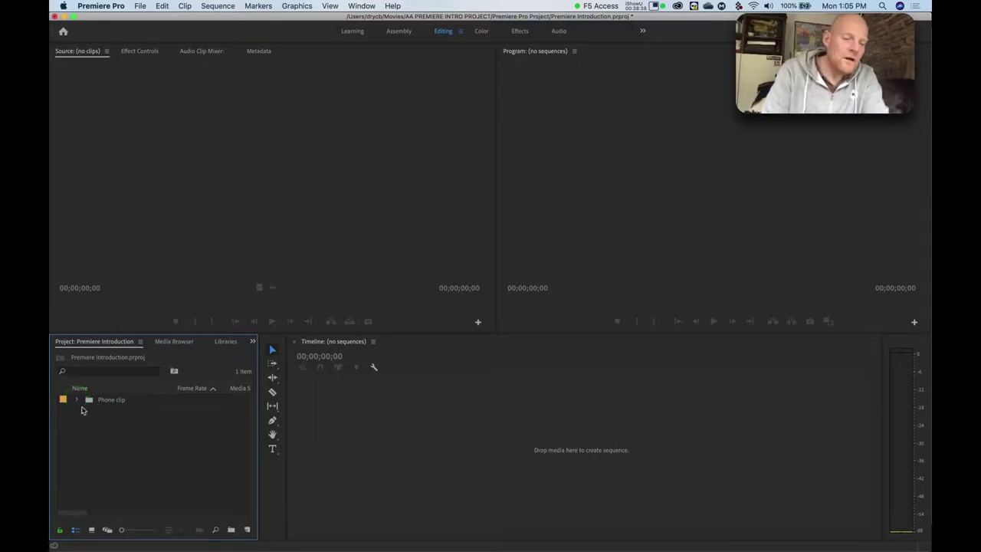
left_click(87, 419)
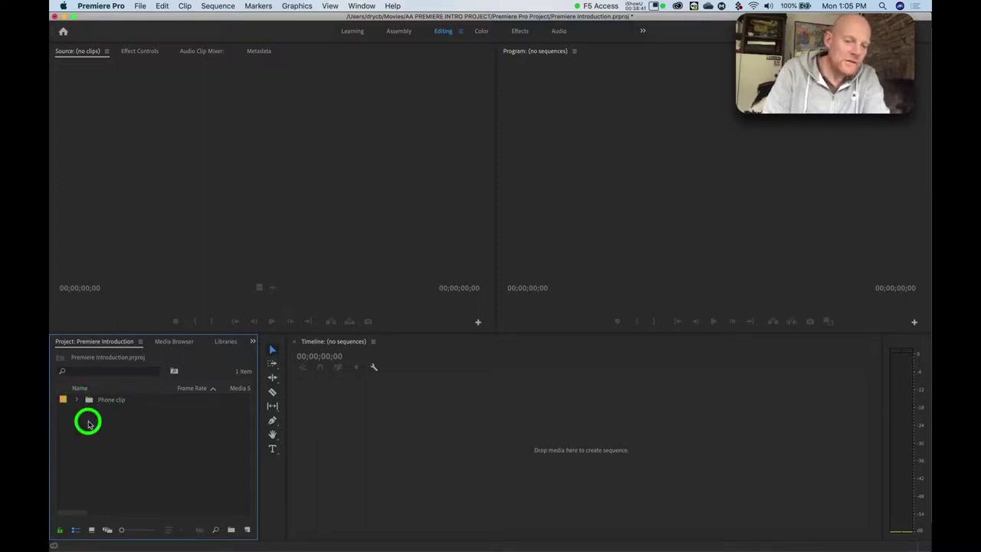
left_click(94, 430)
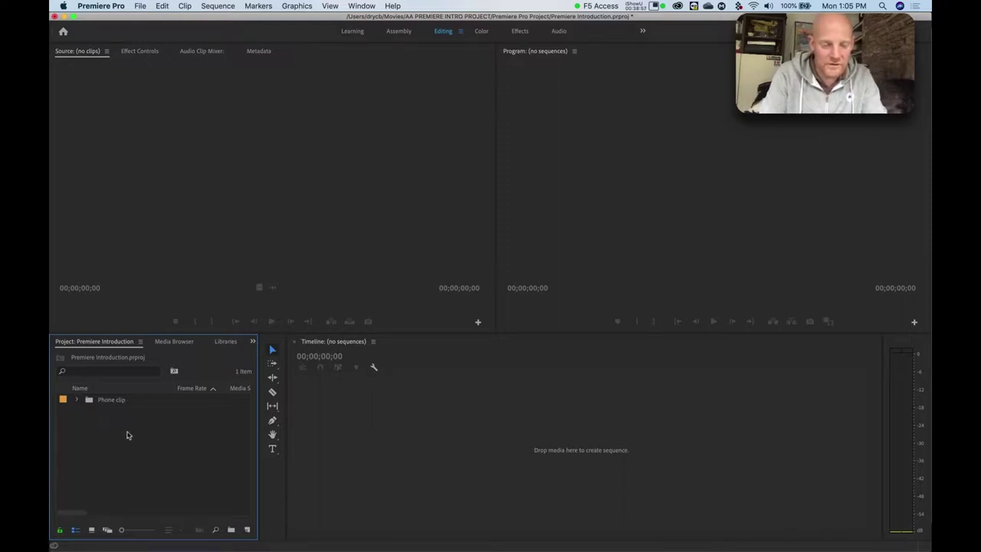
Create a new bin named 'SONY FS5 shoot 1' and select it.
left_click(107, 439, "ctrl")
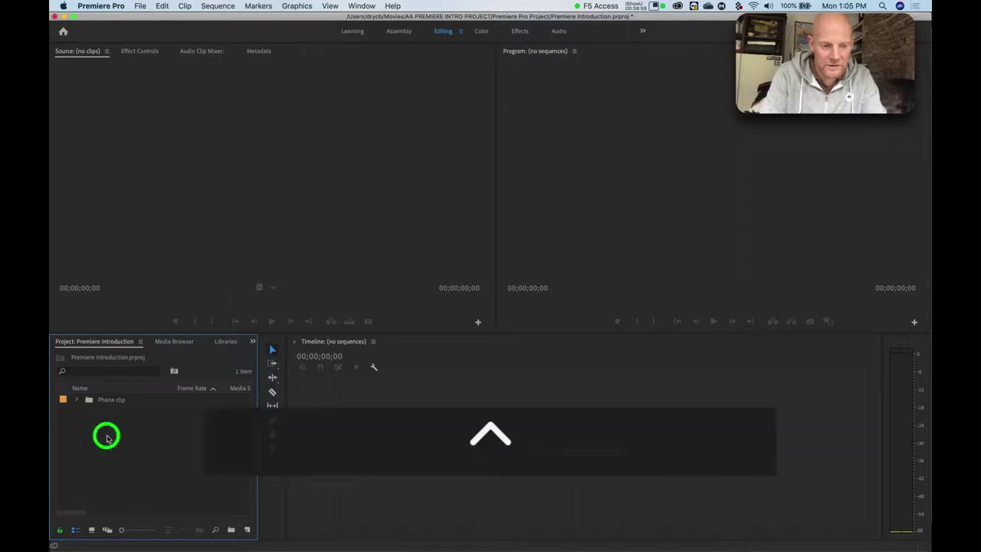
left_click(130, 387)
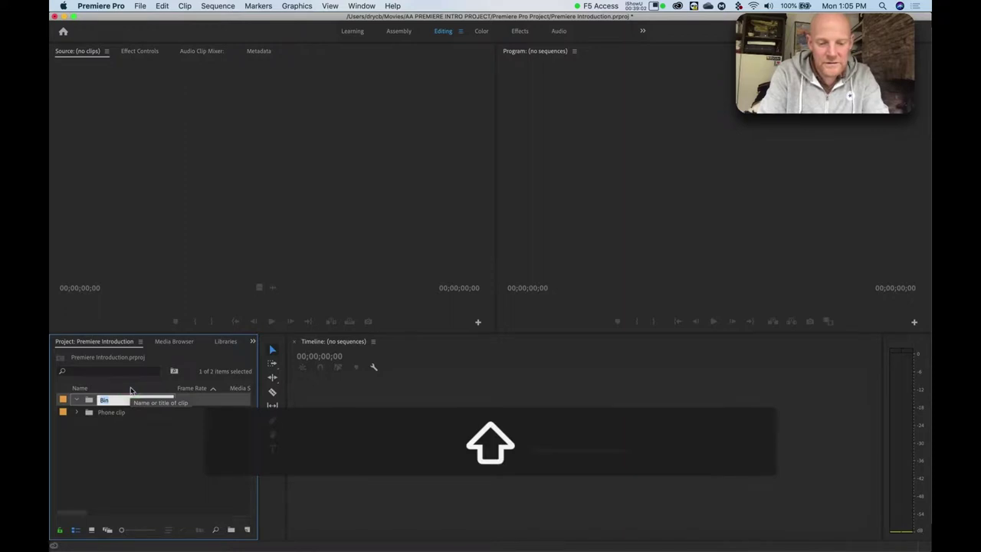
type("SONY FS5")
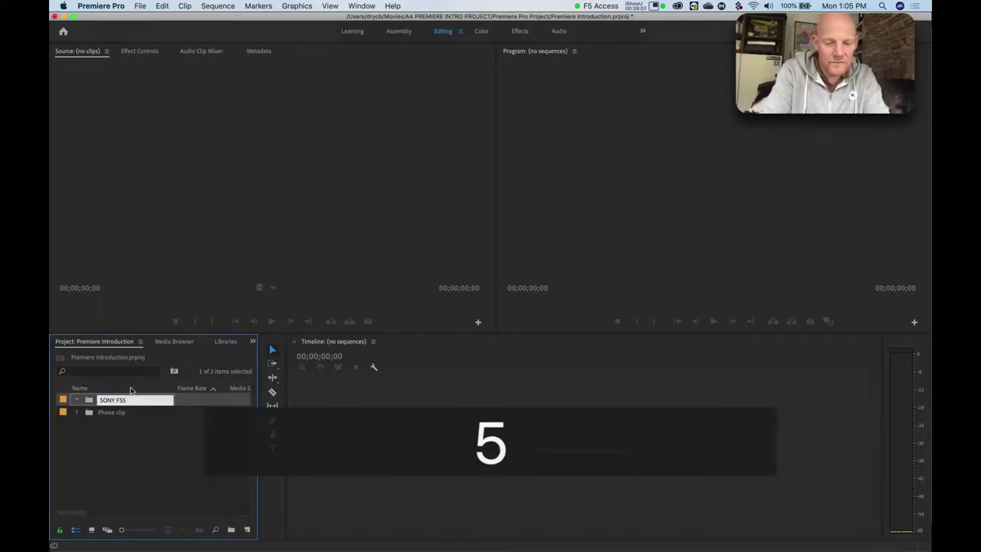
type(" shoot 1")
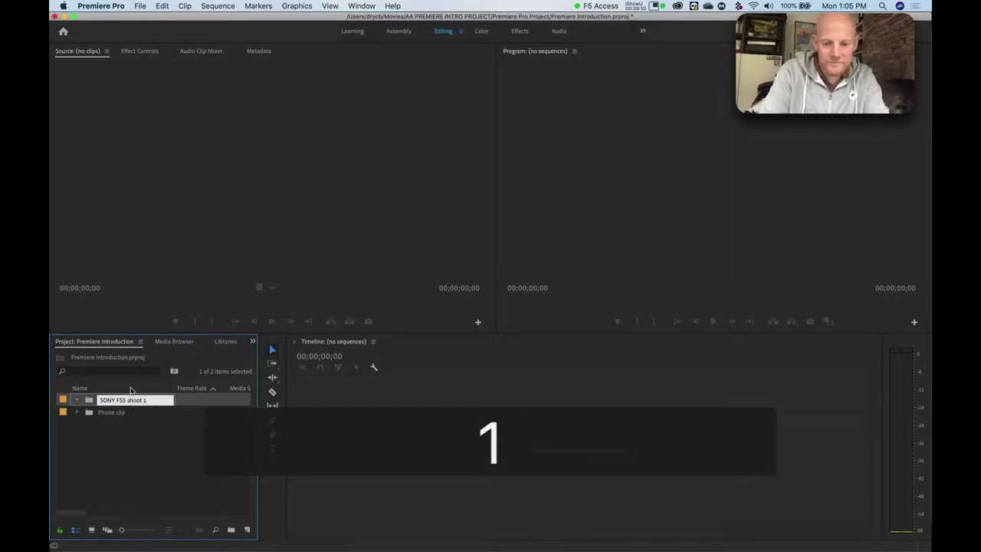
key("Return")
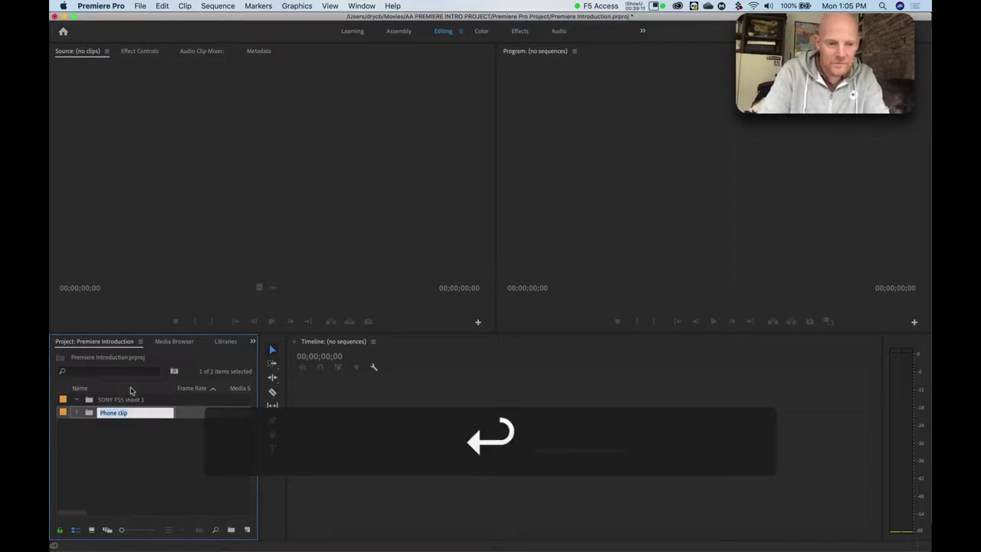
left_click(89, 399)
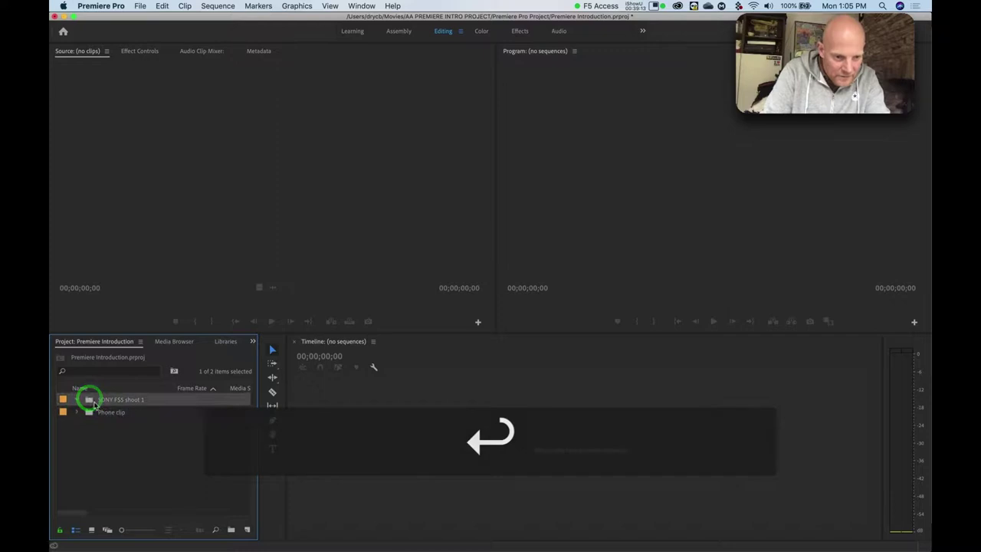
left_click(89, 401)
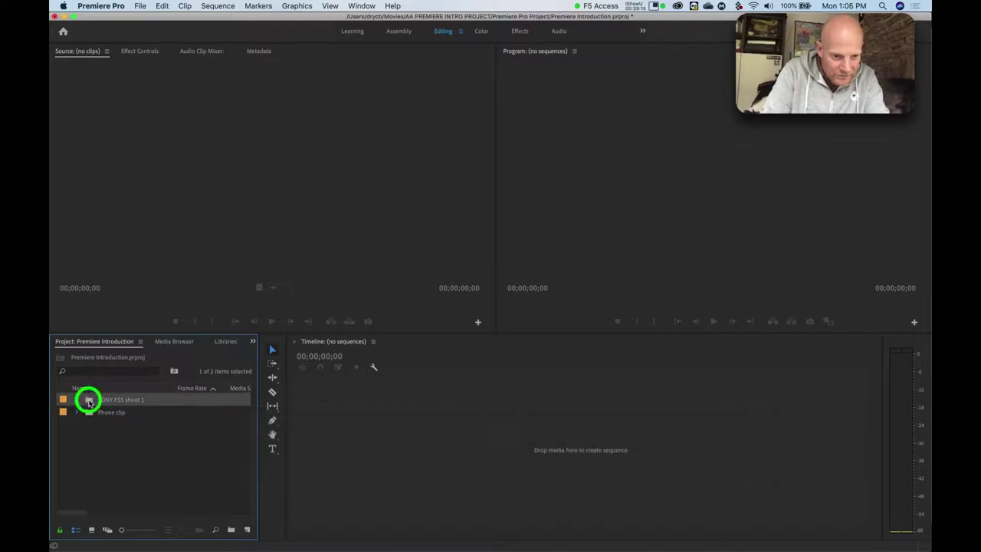
left_click(89, 401)
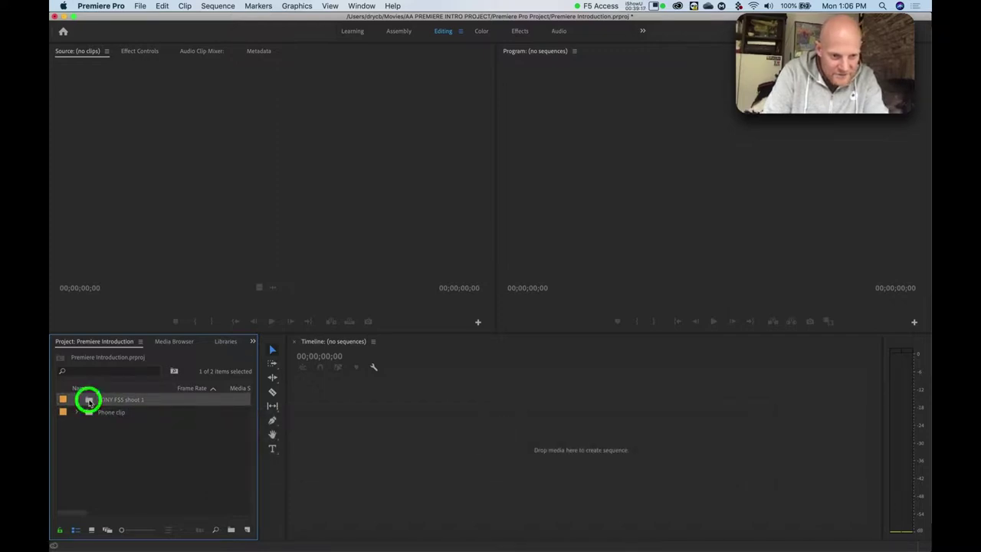
In the Media Browser, expand Footage > Sony FS 5 - Shoot 1 > PRIVATE and open AVCHD.
left_click(165, 342)
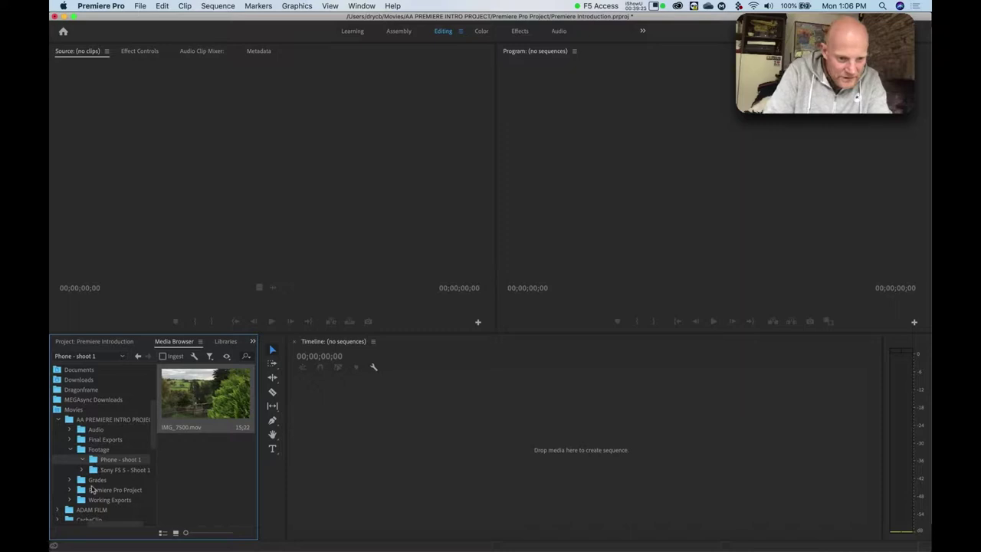
left_click(82, 460)
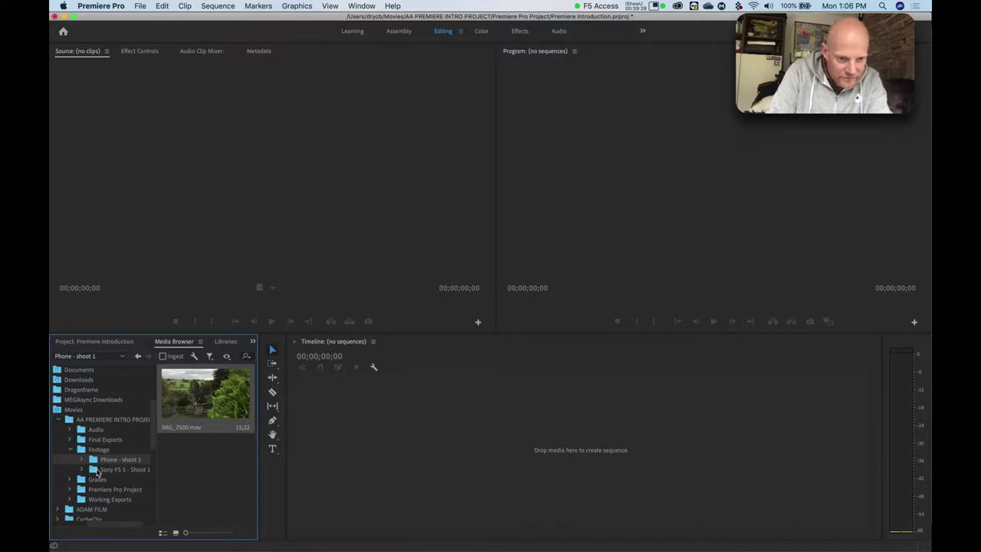
left_click(93, 470)
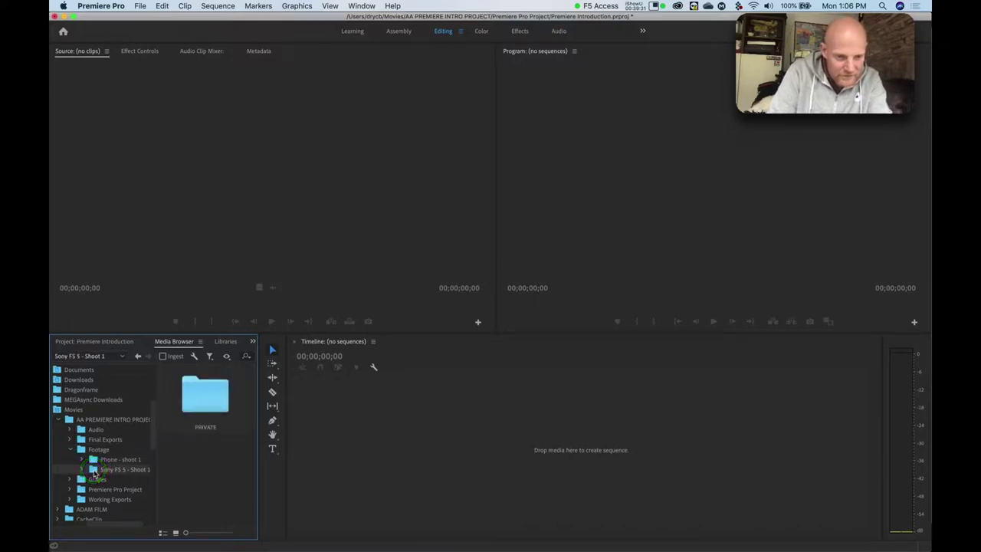
left_click(83, 469)
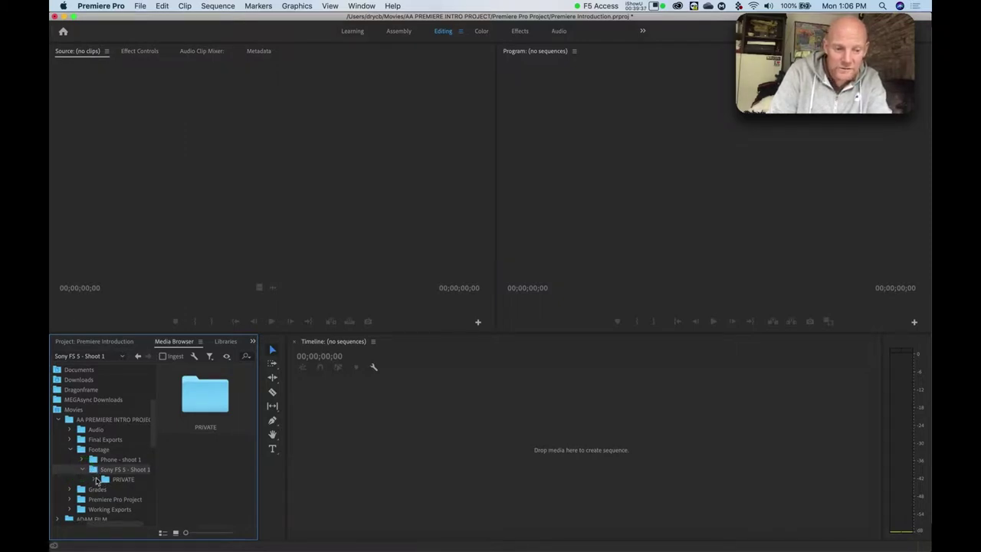
left_click(94, 479)
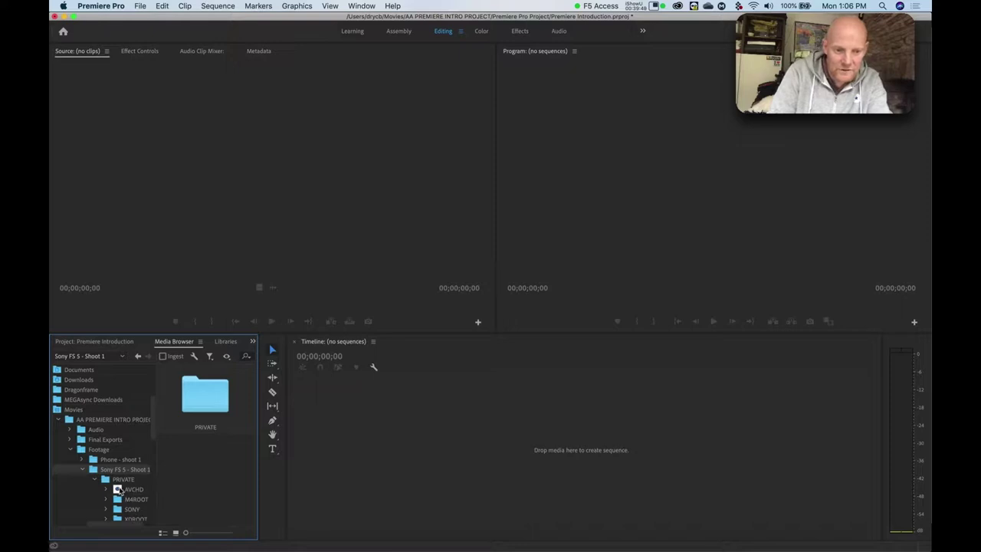
left_click(119, 490)
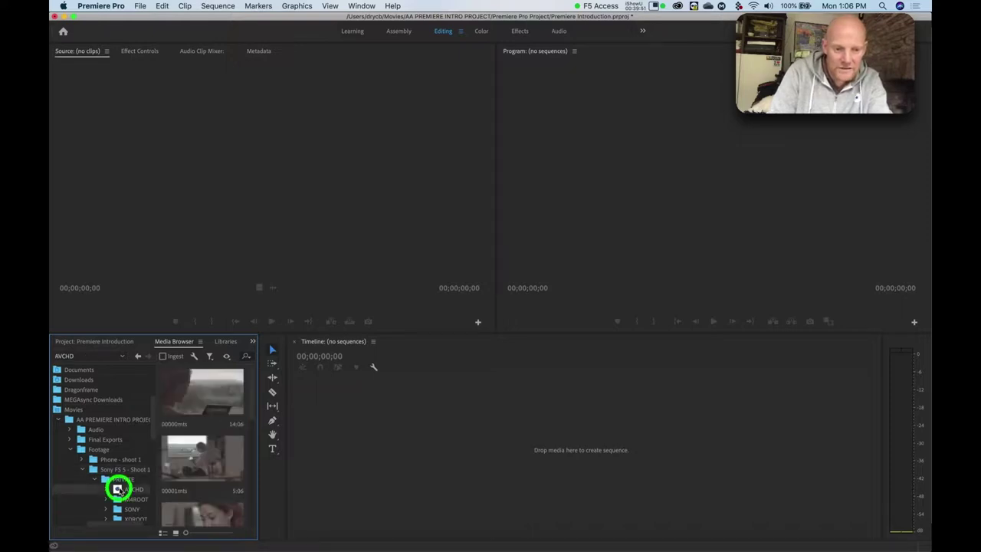
Widen the media browsing area to two thumbnail columns to view clips 00000–00006.
left_click(259, 476)
left_click_drag(260, 475, 287, 476)
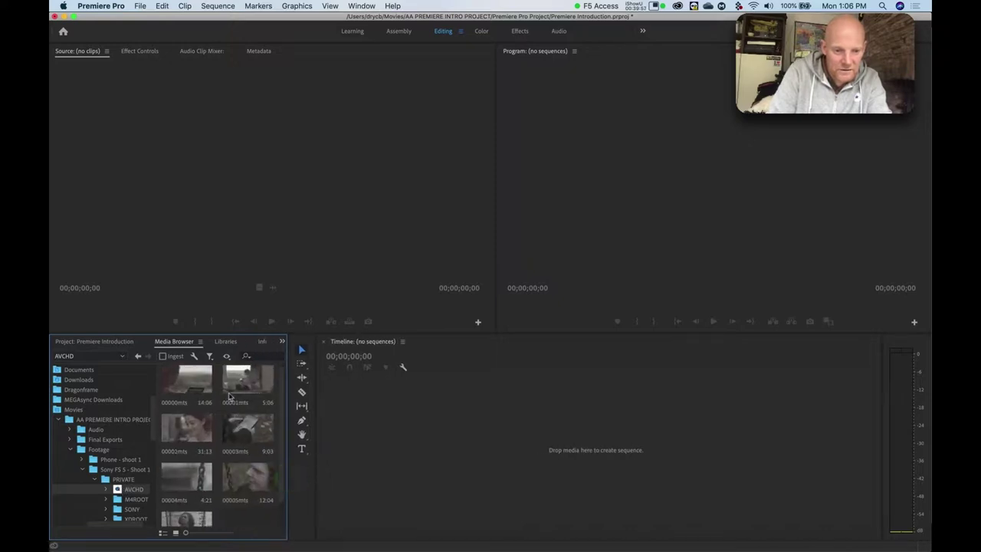
scroll(224, 470, "down", 1)
scroll(225, 471, "up", 1)
scroll(225, 470, "down", 2)
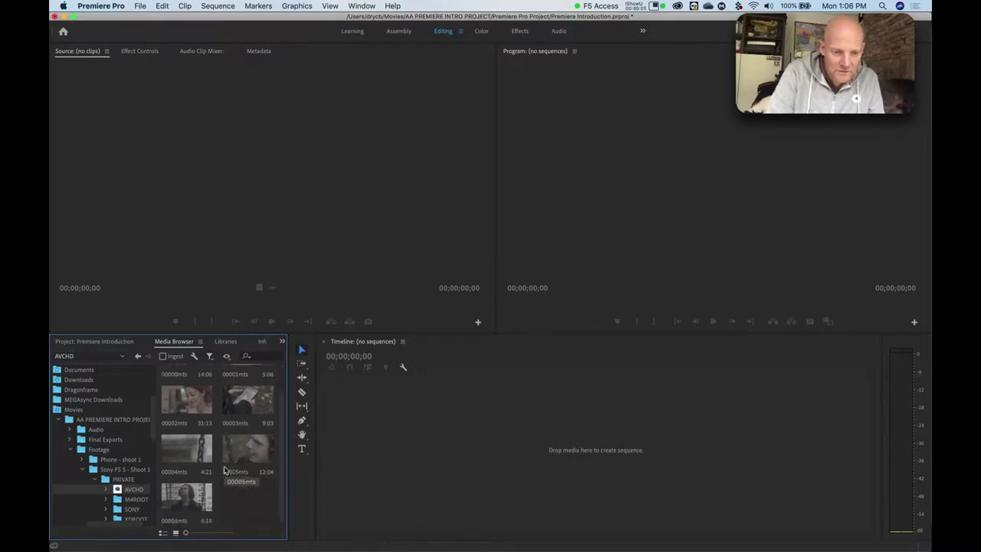
scroll(224, 471, "up", 1)
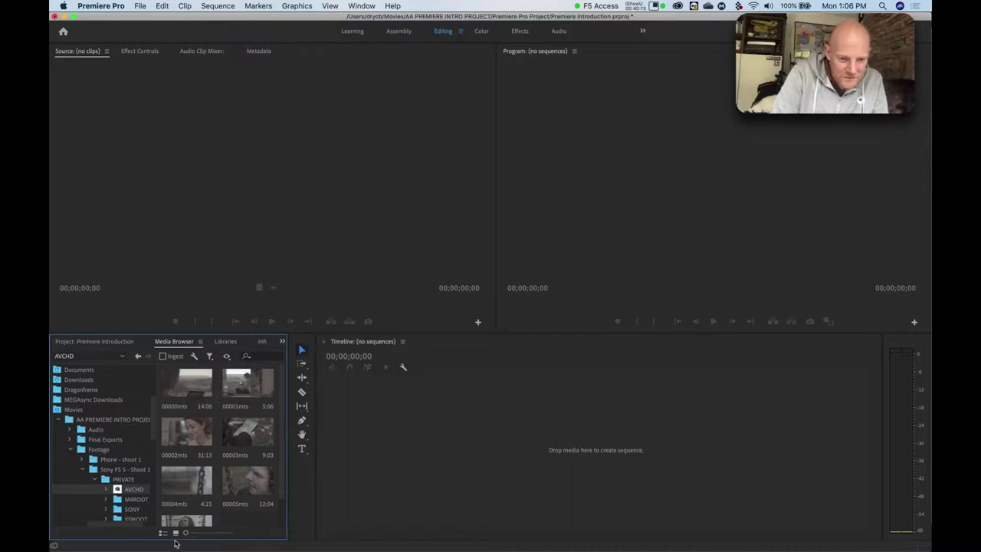
left_click(176, 534)
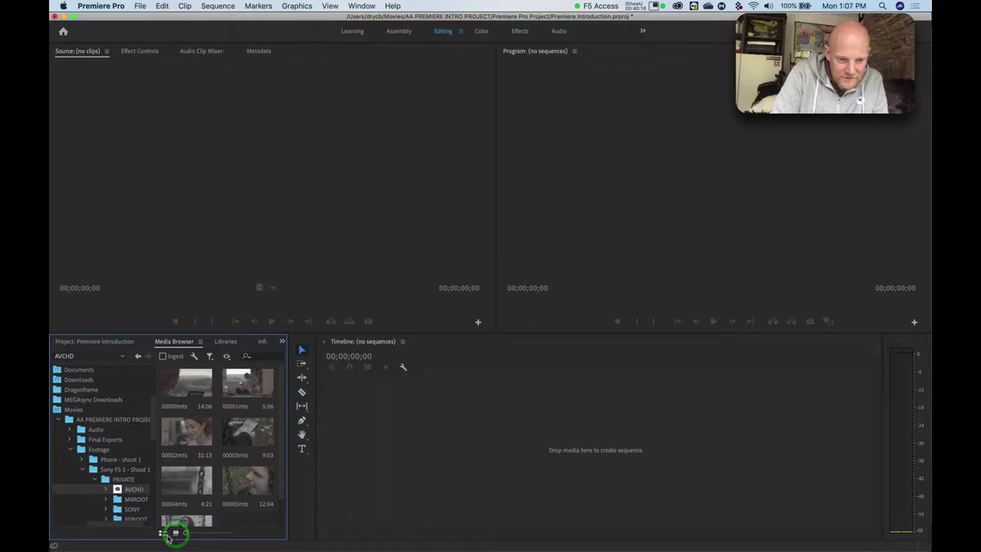
left_click(163, 534)
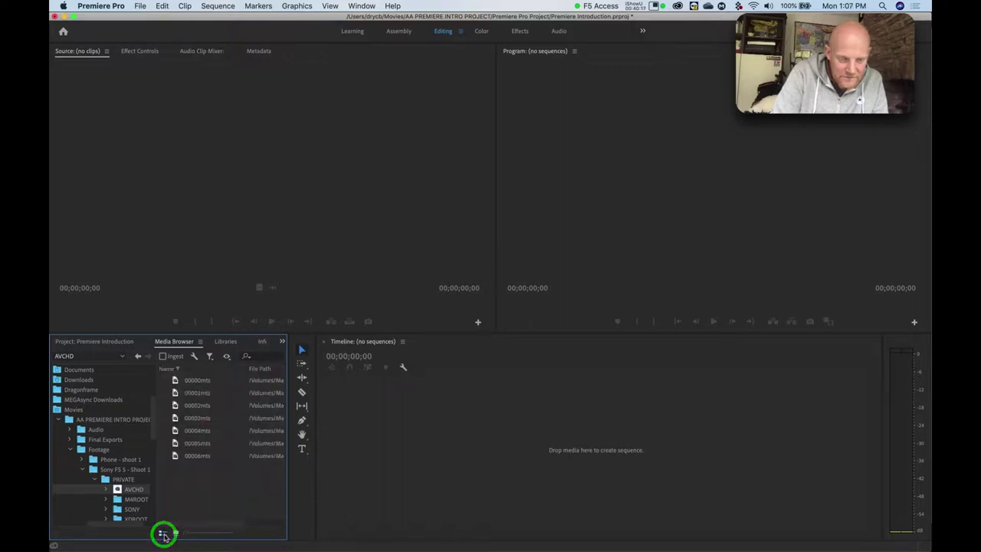
left_click(190, 378)
left_click(192, 392)
left_click(193, 403)
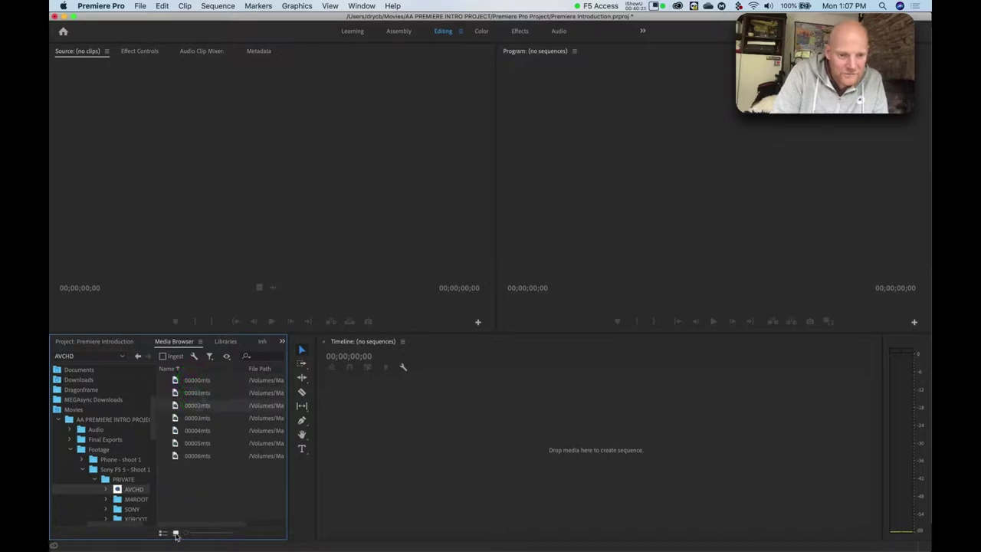
left_click(176, 533)
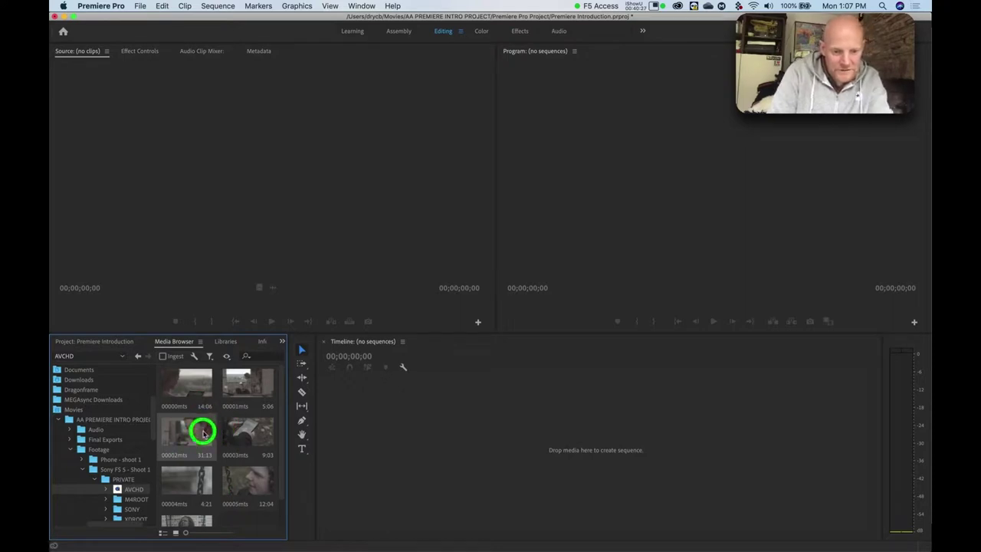
Select all seven Sony AVCHD clips with Cmd+A and import them via the context menu.
left_click_drag(194, 440, 212, 471)
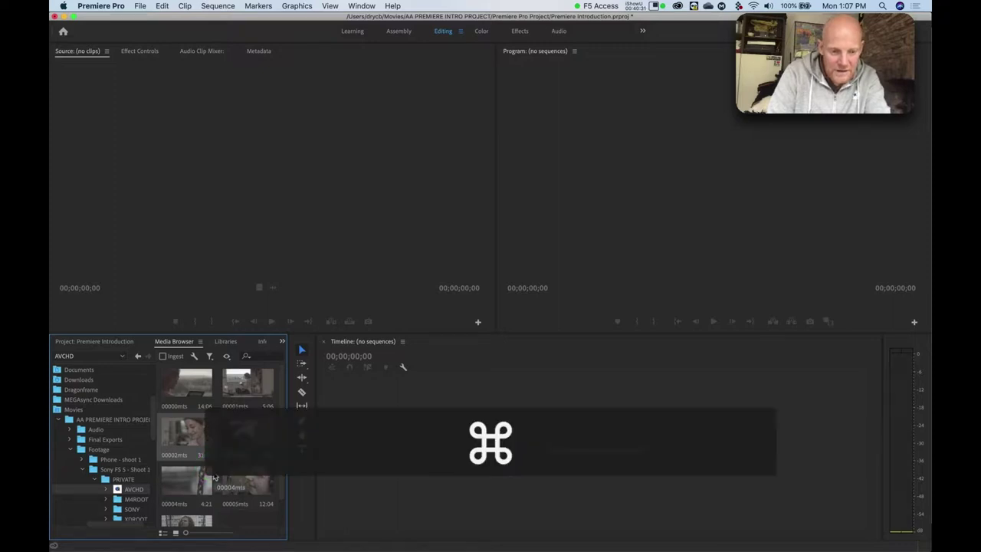
key("super+a")
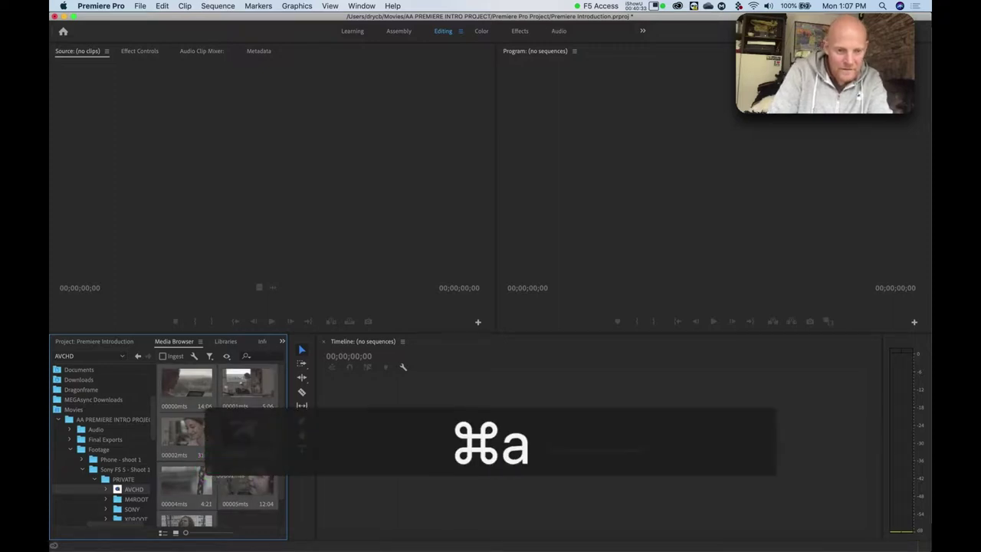
key("ctrl")
left_click_drag(193, 446, 196, 452)
key("grave")
key("grave")
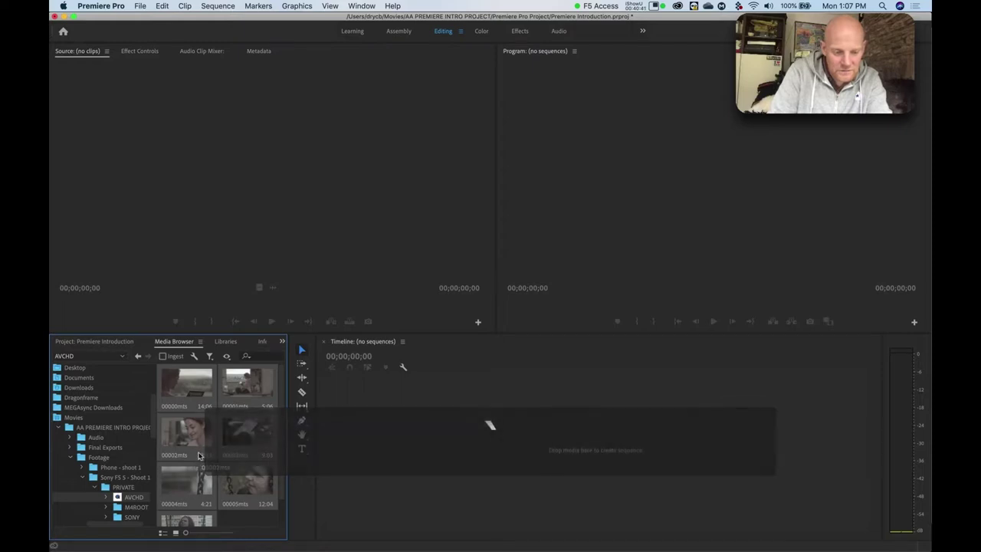
key("ctrl")
left_click(195, 457, "ctrl")
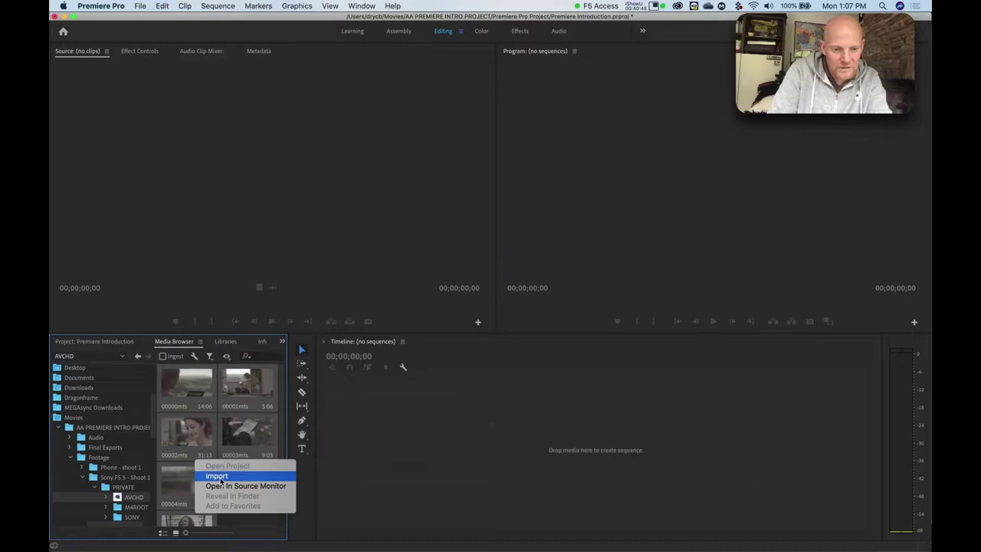
left_click(219, 478)
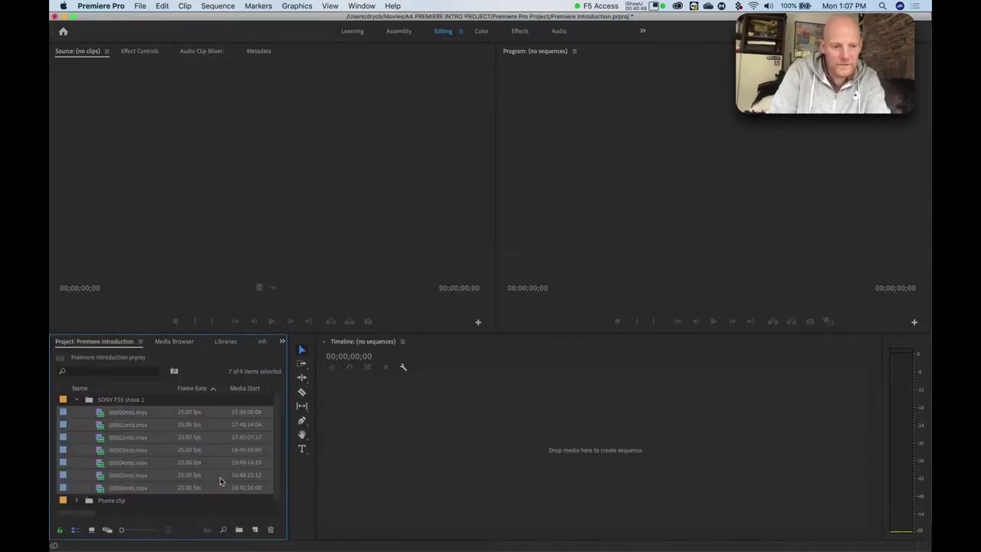
Toggle the SONY FS5 shoot 1 bin, leave it collapsed, and switch to the PowerPoint presentation.
left_click(77, 400)
left_click(76, 400)
left_click(76, 400)
left_click(77, 400)
left_click(77, 400)
left_click(76, 400)
left_click(77, 400)
left_click(77, 400)
left_click(77, 400)
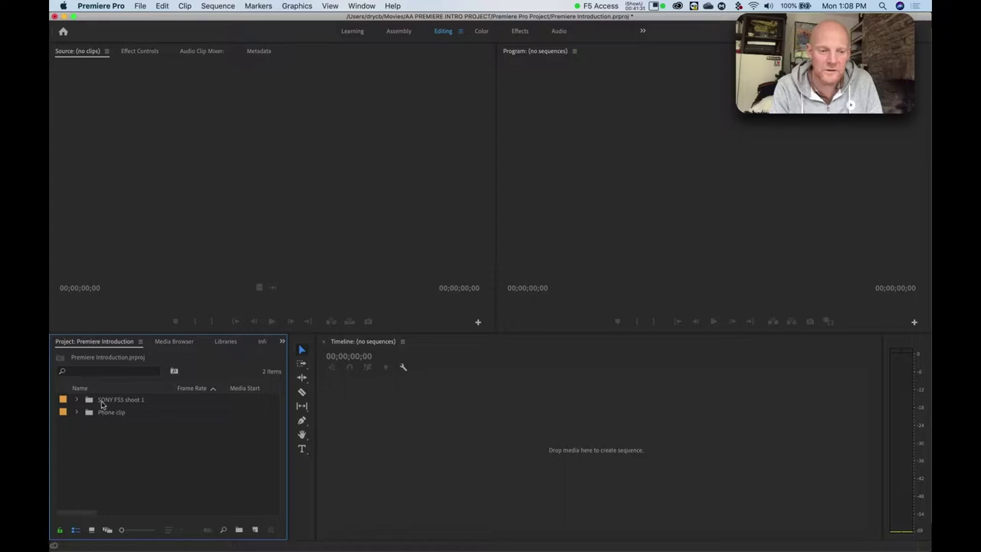
left_click(78, 400)
left_click(77, 400)
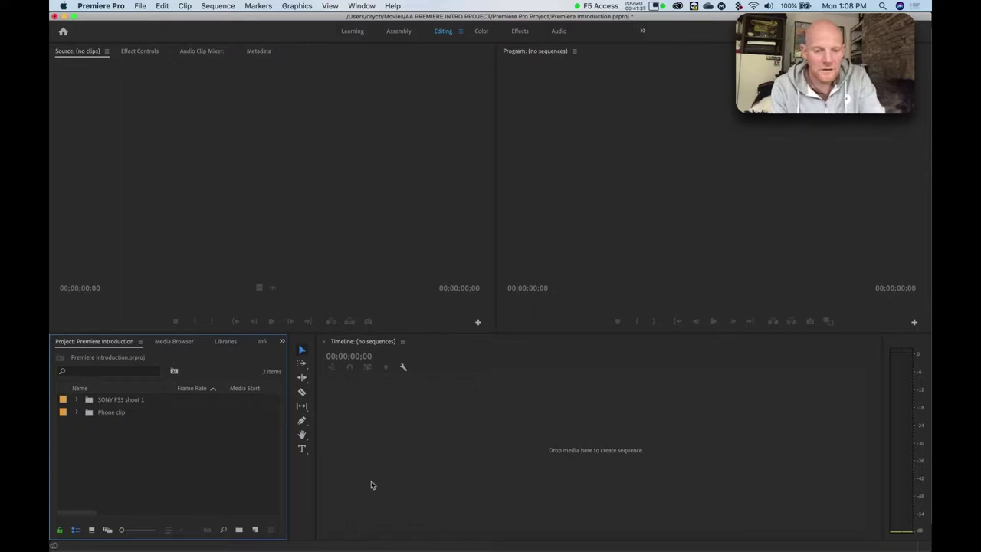
key("super+Tab")
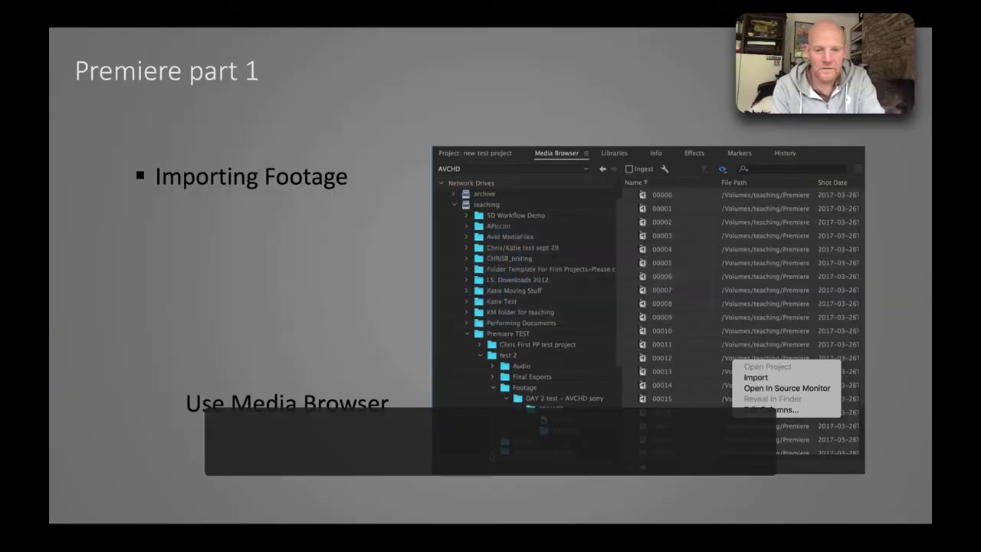
Advance to the 'Reviewing Footage' slide, then switch back to Premiere Pro.
key("Right")
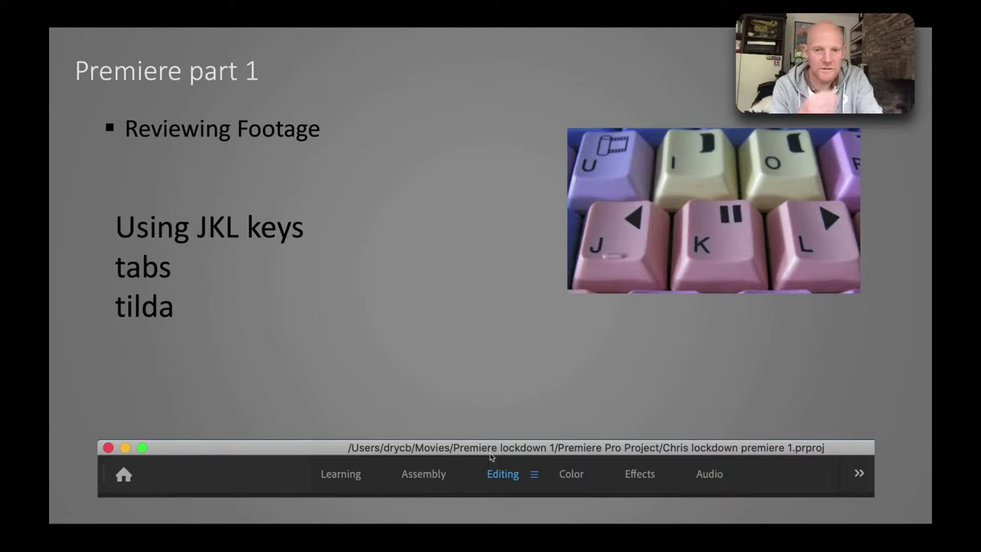
key("super")
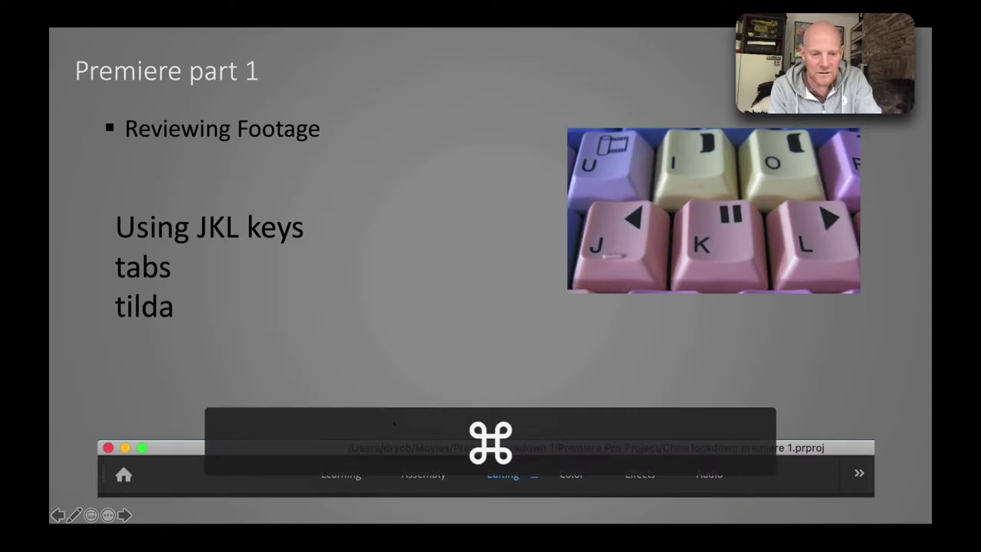
key("super+Tab")
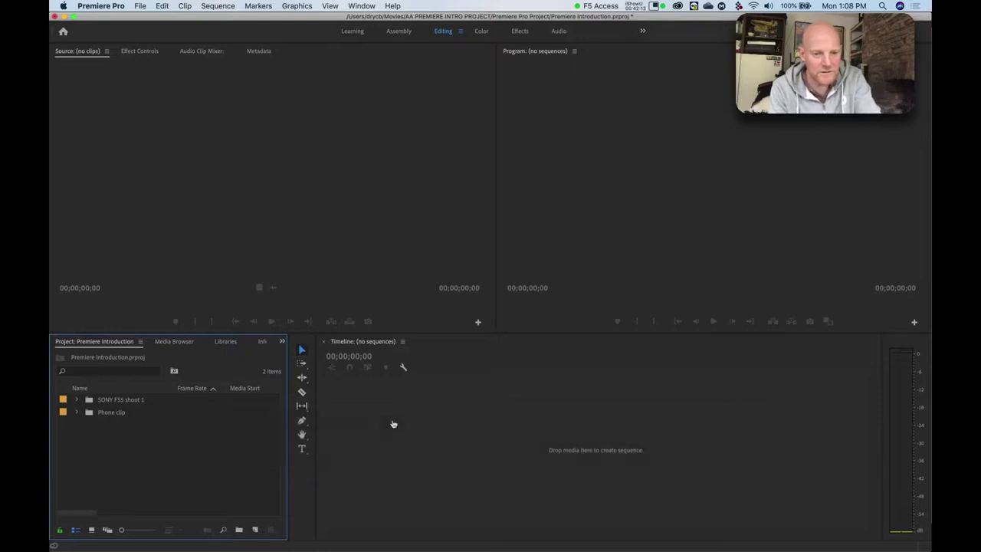
left_click(55, 99)
left_click(261, 50)
left_click(255, 5)
left_click(255, 6)
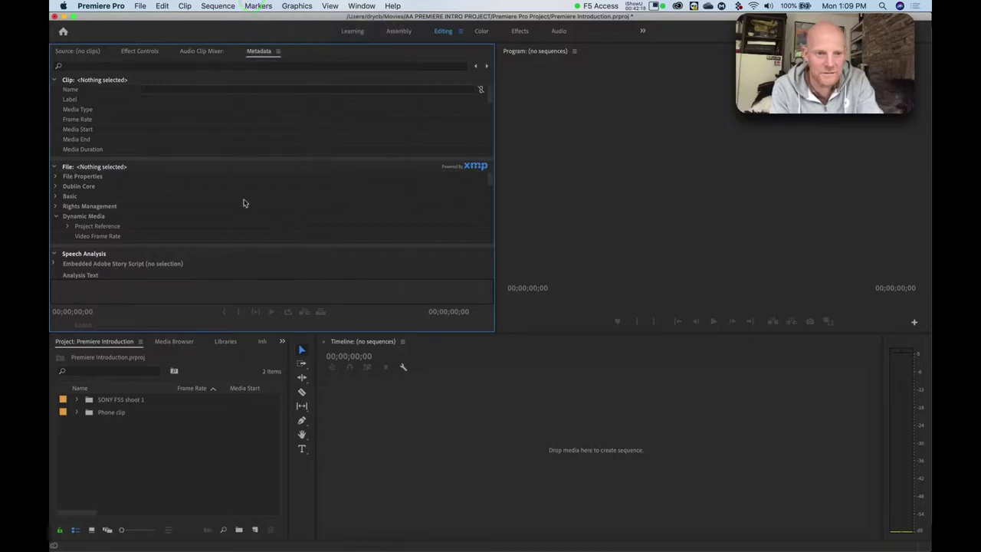
left_click(74, 52)
left_click(656, 161)
left_click(536, 437)
left_click(135, 480)
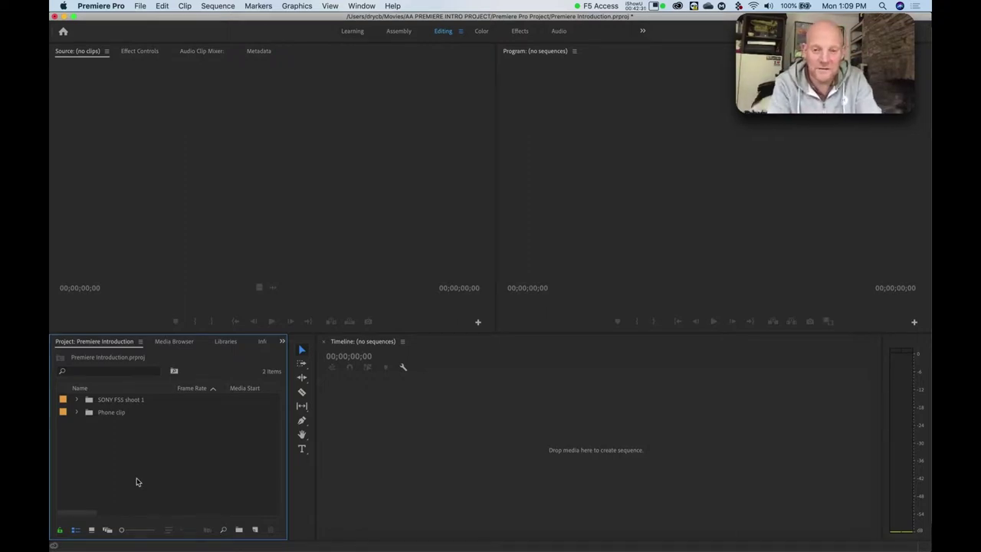
key("grave")
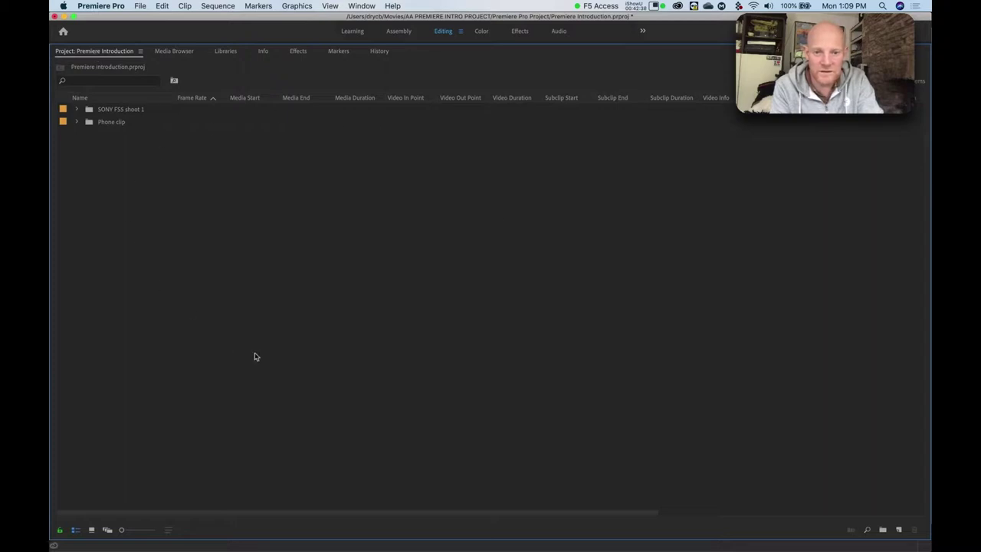
key("grave")
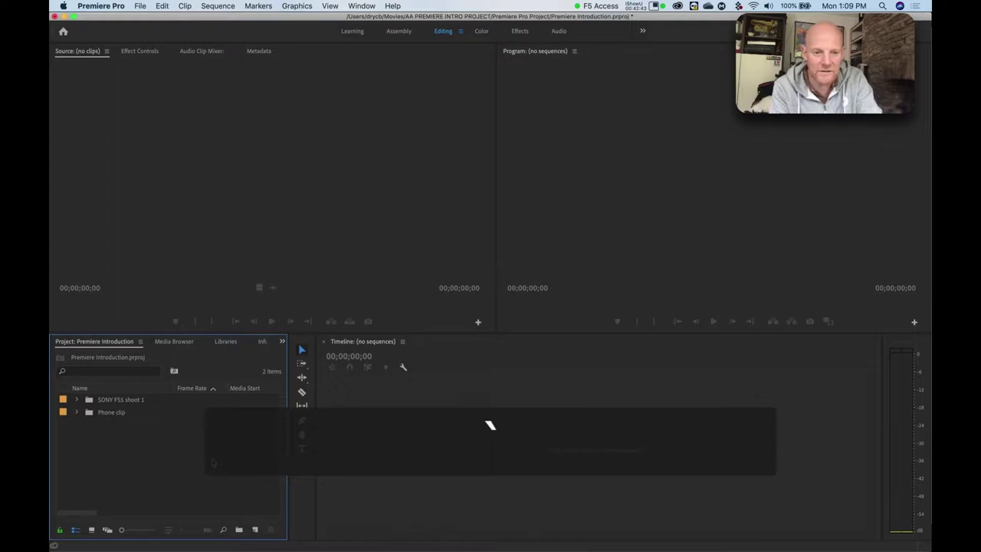
key("grave")
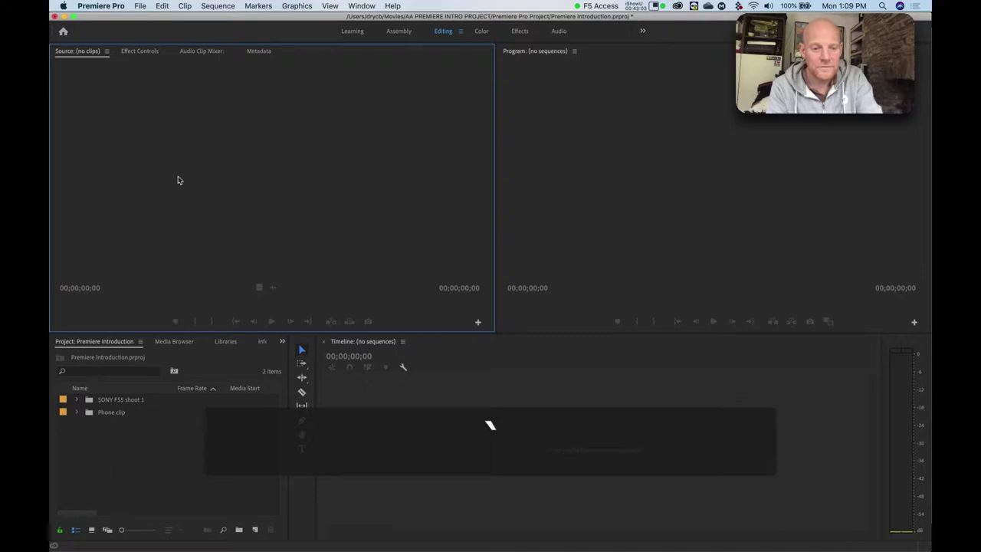
left_click(165, 450)
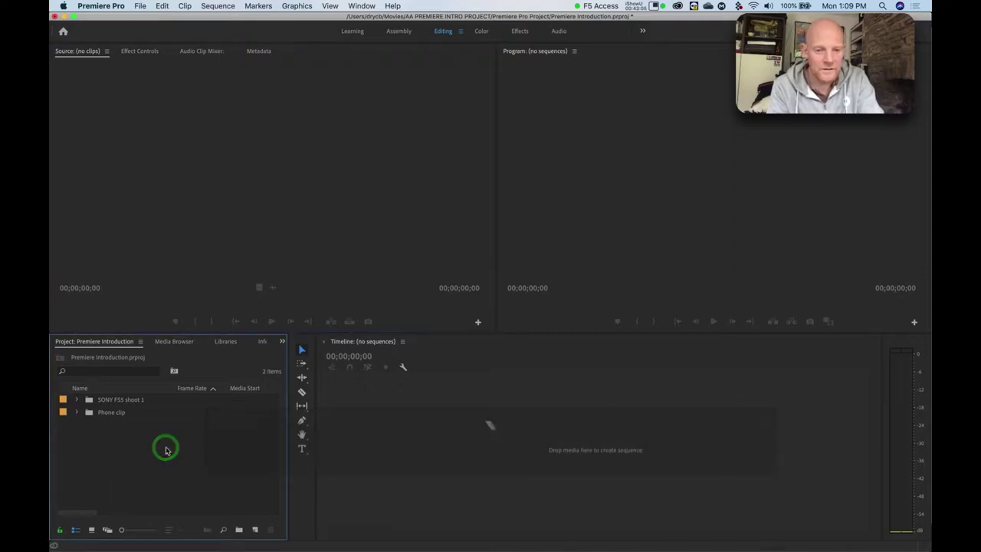
key("super+Tab")
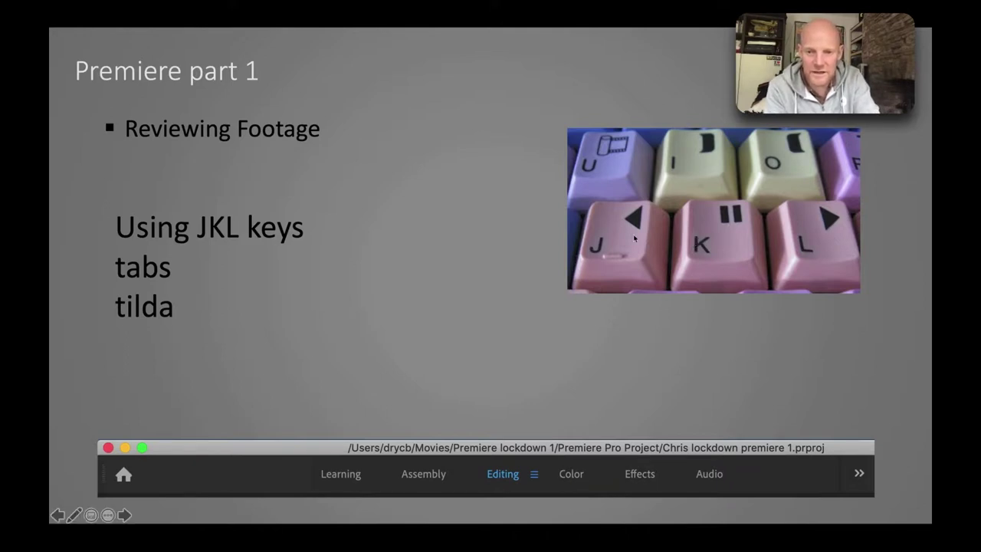
key("super+Tab")
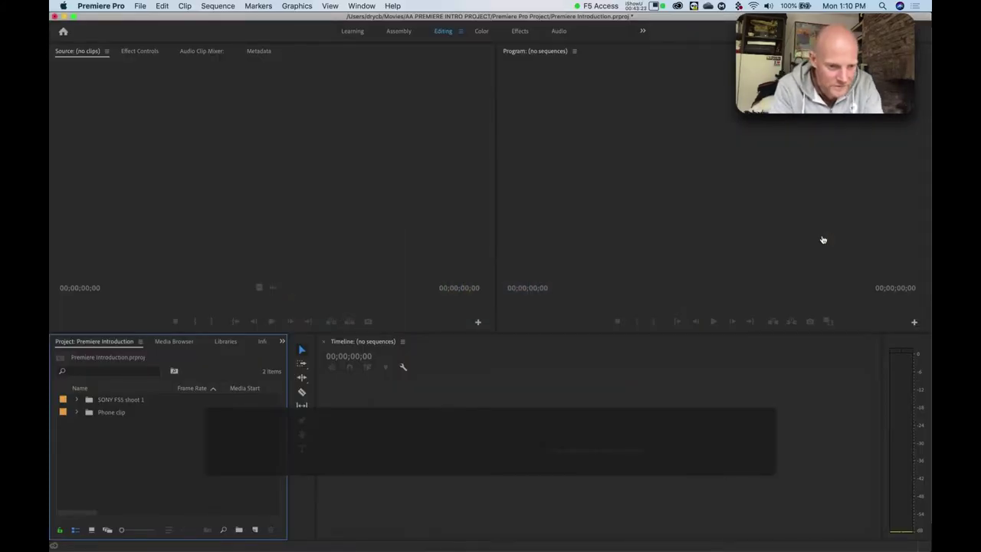
Expand the Phone clip bin, keep SONY FS5 shoot 1 collapsed, and select IMG_7500.mov.
left_click(123, 399)
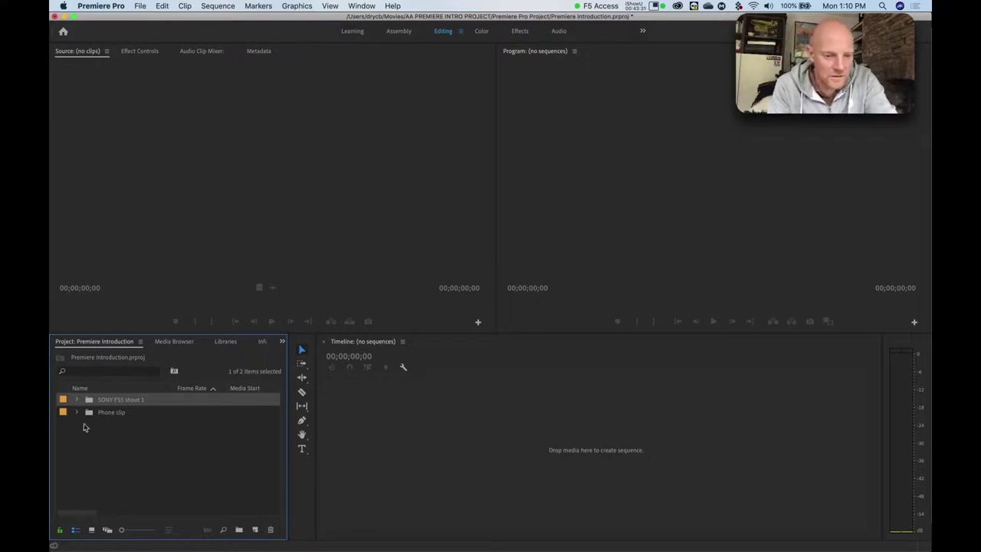
left_click(78, 414)
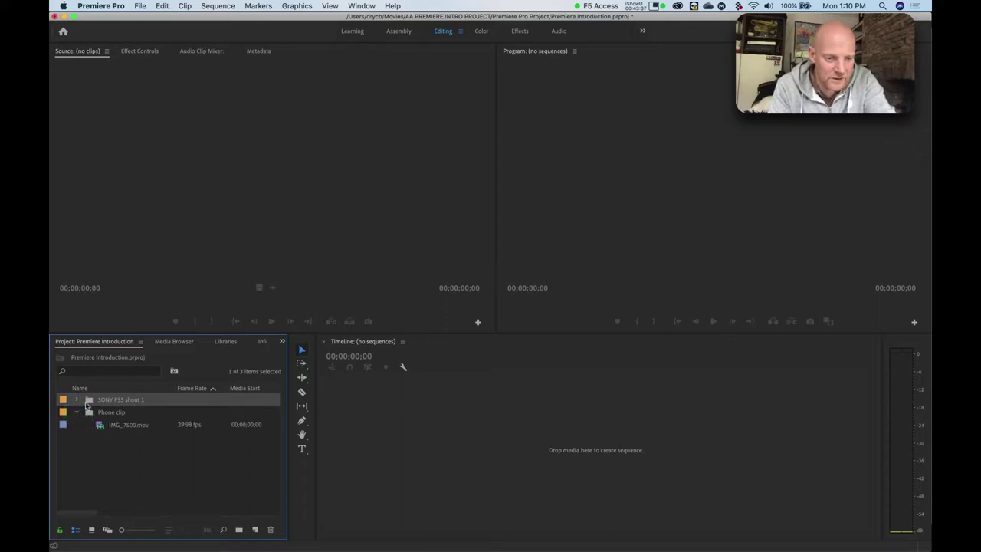
left_click(77, 400)
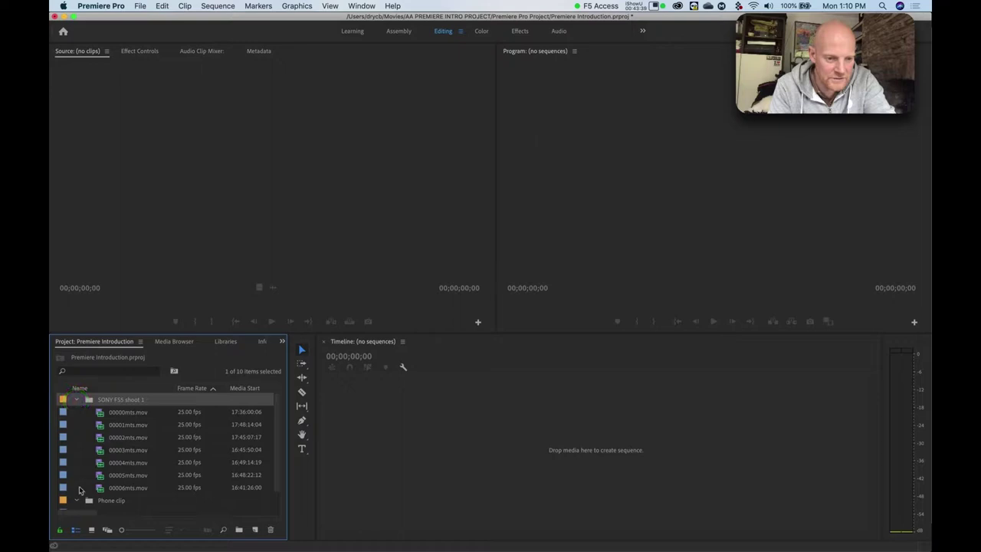
left_click(77, 399)
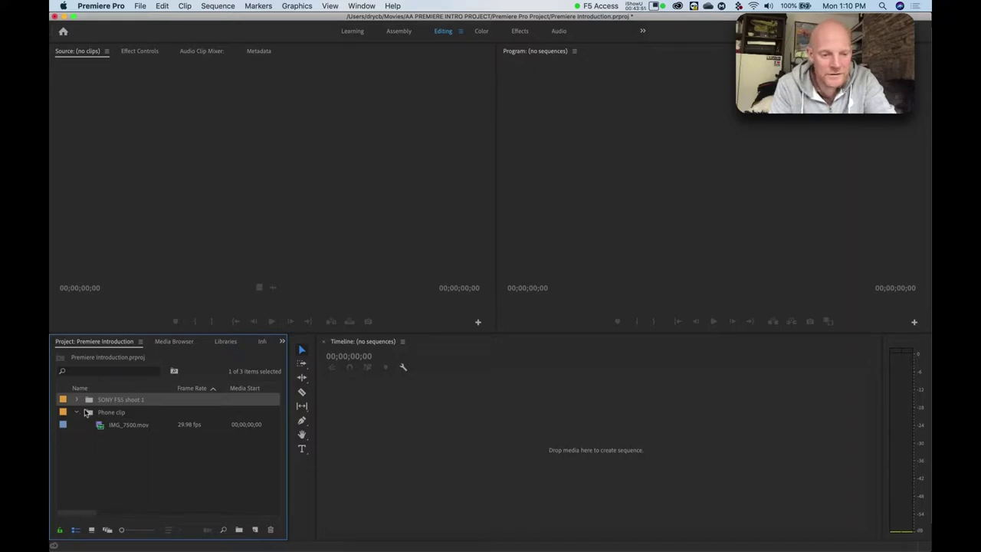
left_click(100, 427)
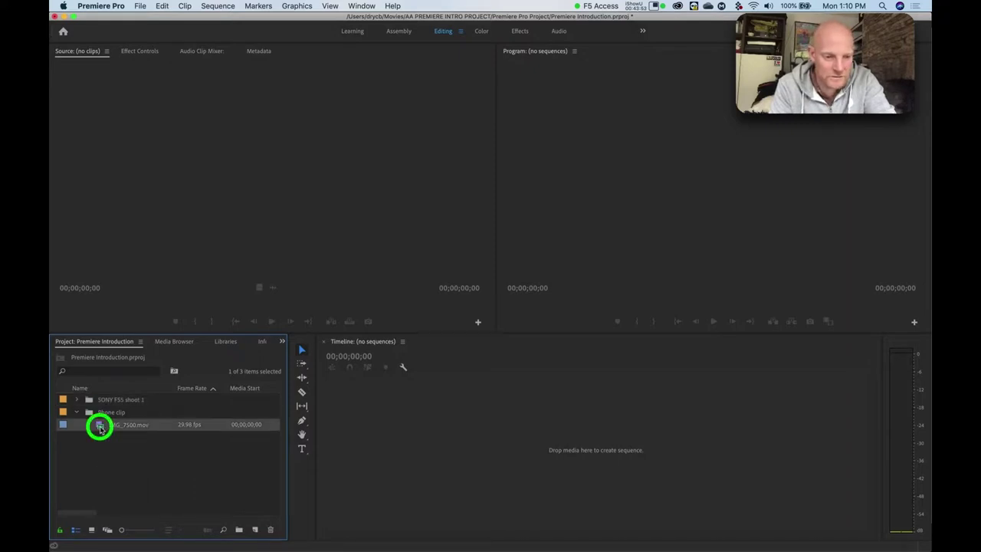
Load IMG_7500.mov in the Source Monitor and scrub to about 3, 13 and 8 seconds.
double_click(100, 427)
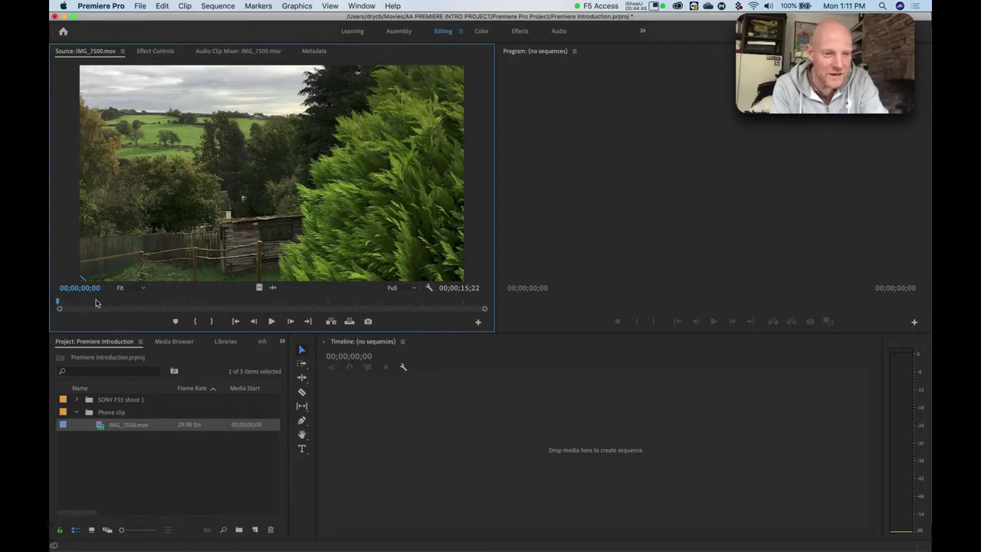
left_click_drag(61, 304, 259, 302)
left_click(144, 300)
left_click(305, 301)
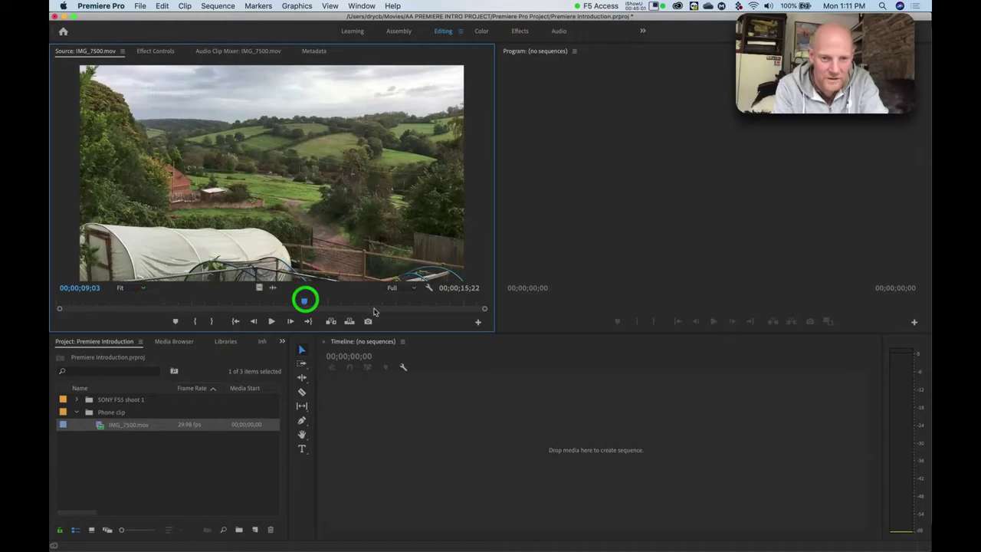
left_click(407, 301)
left_click(292, 303)
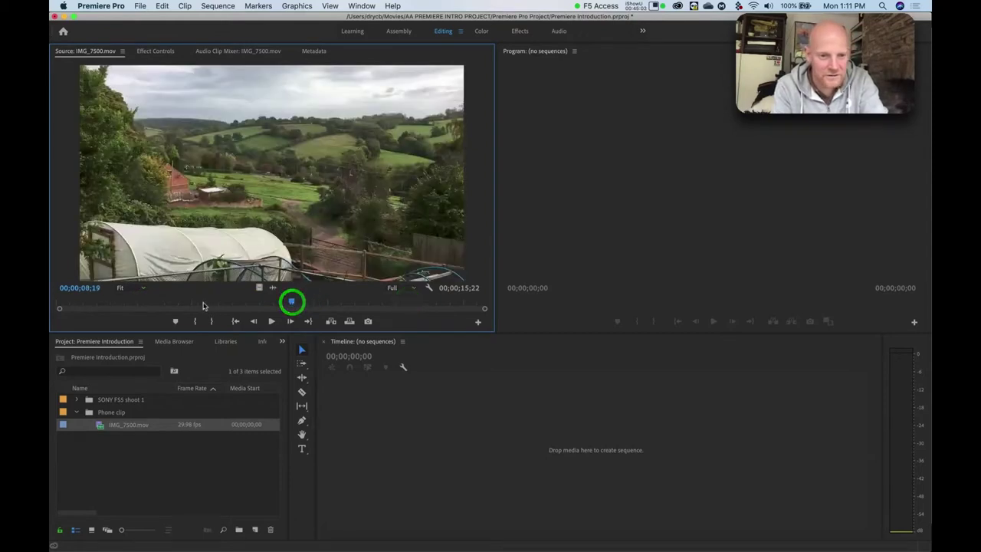
Jump between about 5, 6 and 4 seconds, settling near 00;00;06;20.
left_click(200, 303)
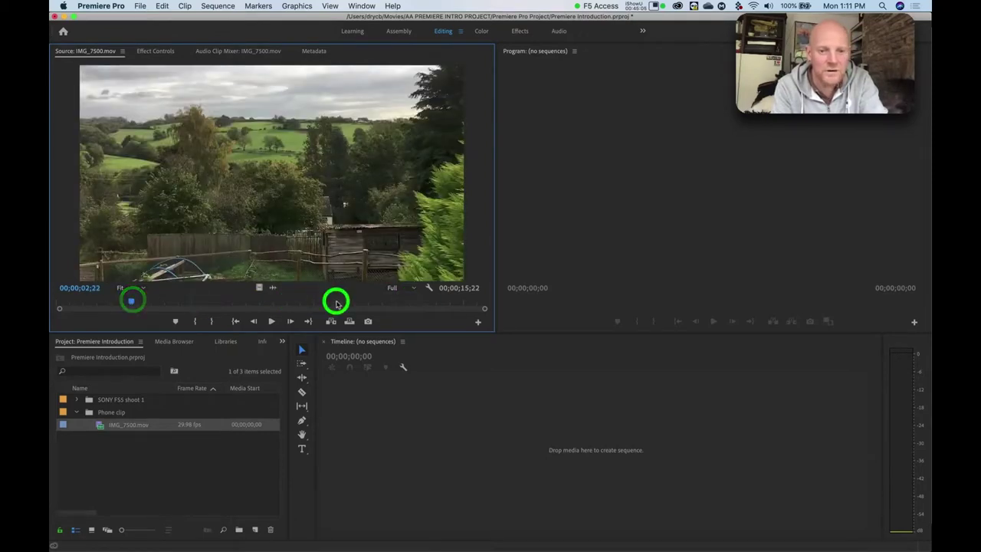
left_click(422, 304)
left_click(220, 305)
left_click(101, 303)
left_click(165, 303)
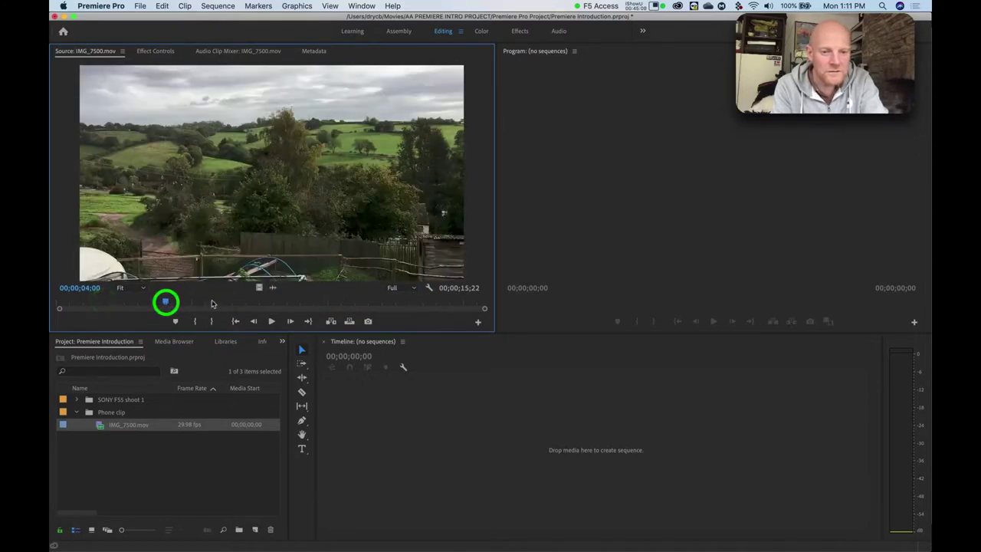
left_click(237, 303)
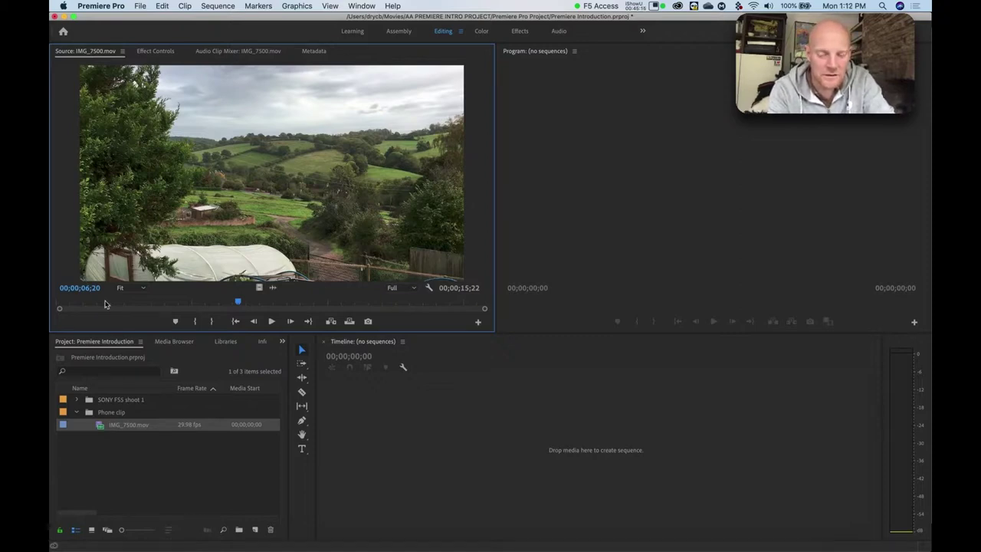
Play IMG_7500 in reverse and forward with J, K and L, then drag back to its first frame.
key("j")
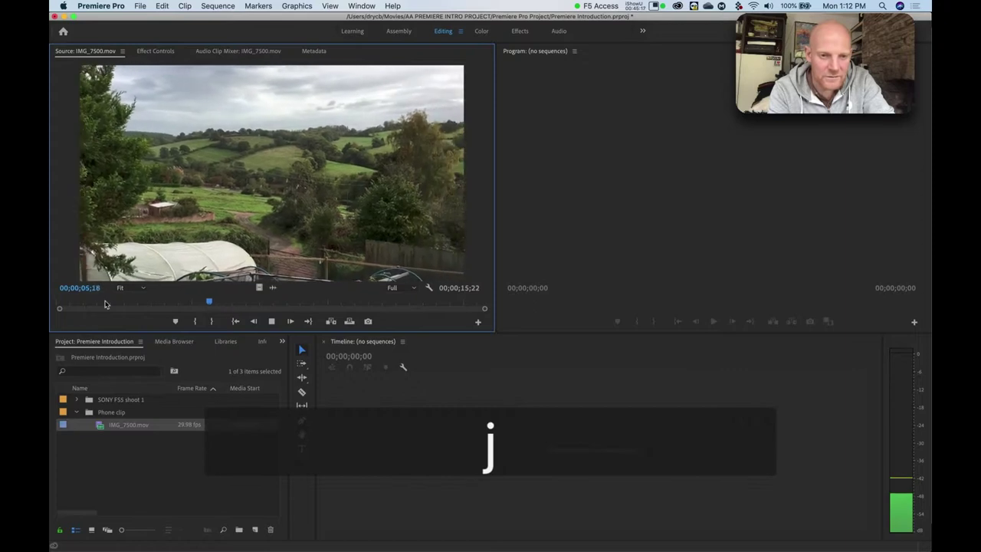
key("k")
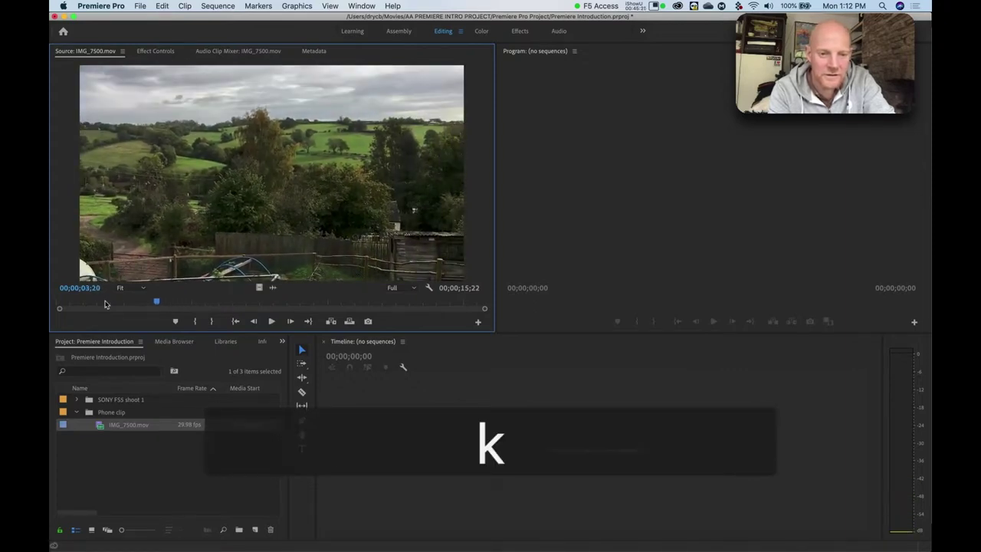
key("l")
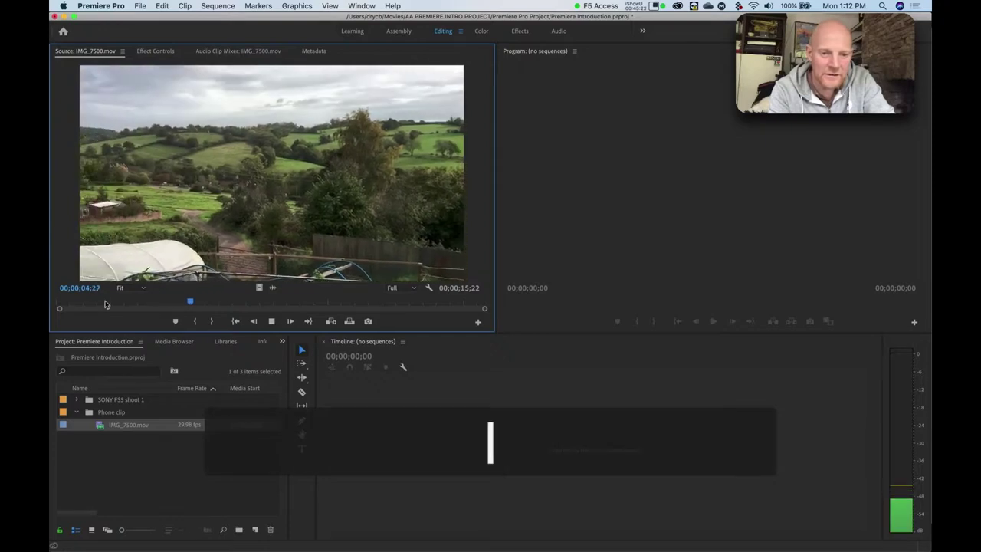
key("k")
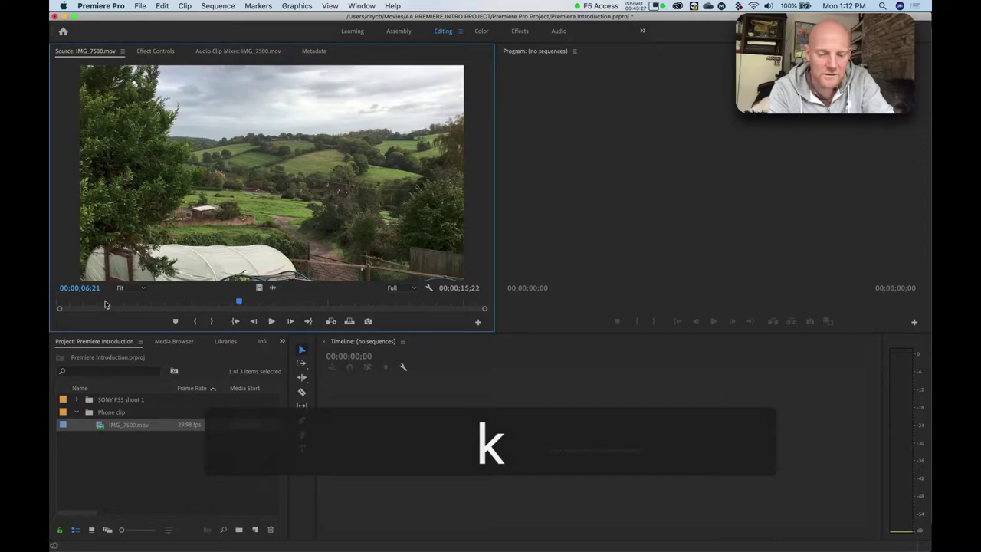
key("l")
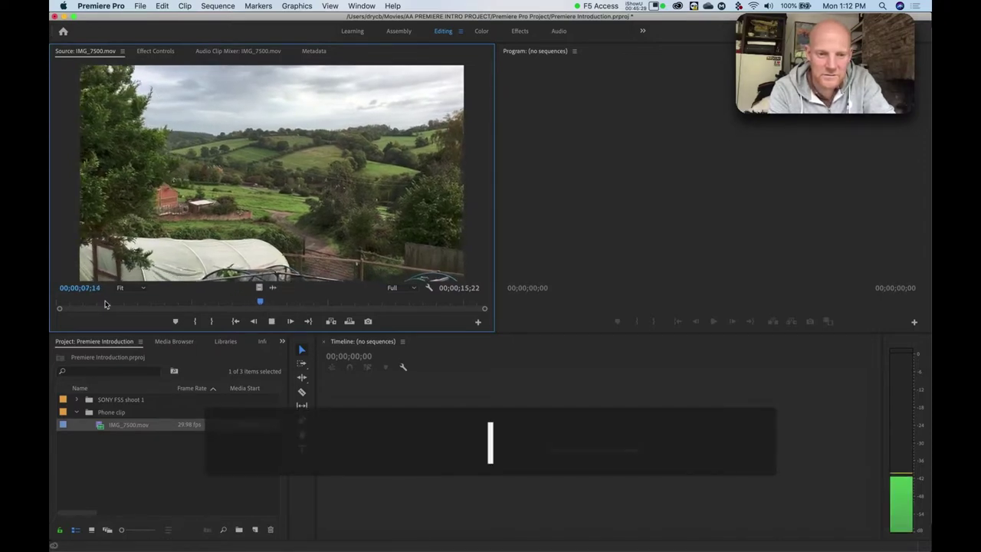
key("k")
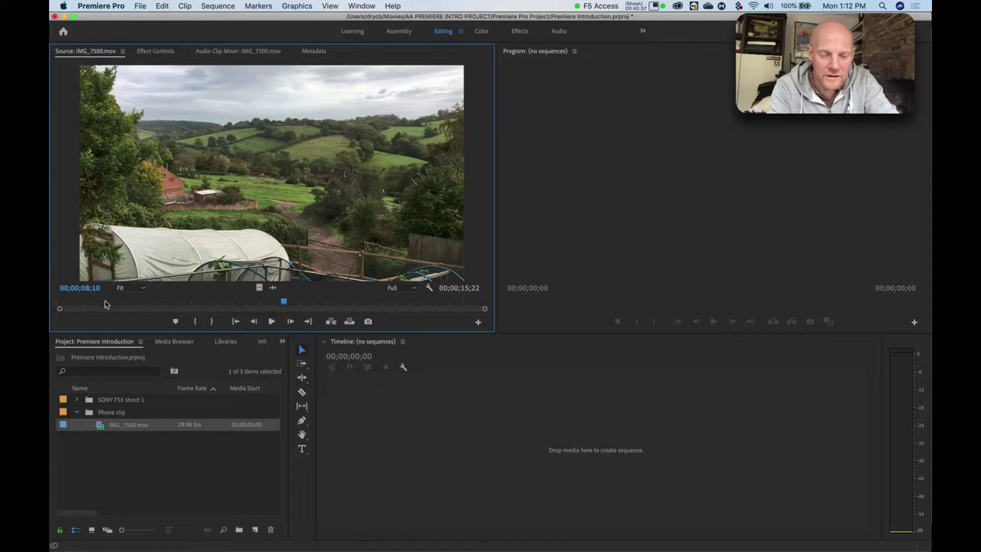
left_click_drag(82, 304, 52, 303)
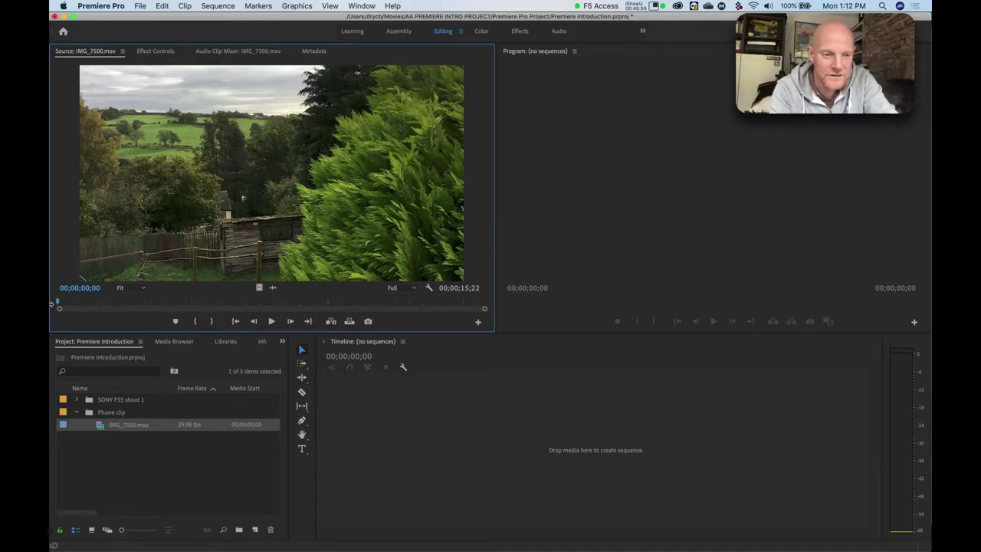
Play IMG_7500 through from the start, shuttle it backward and forward, then return to 00;00;00;00.
key("space")
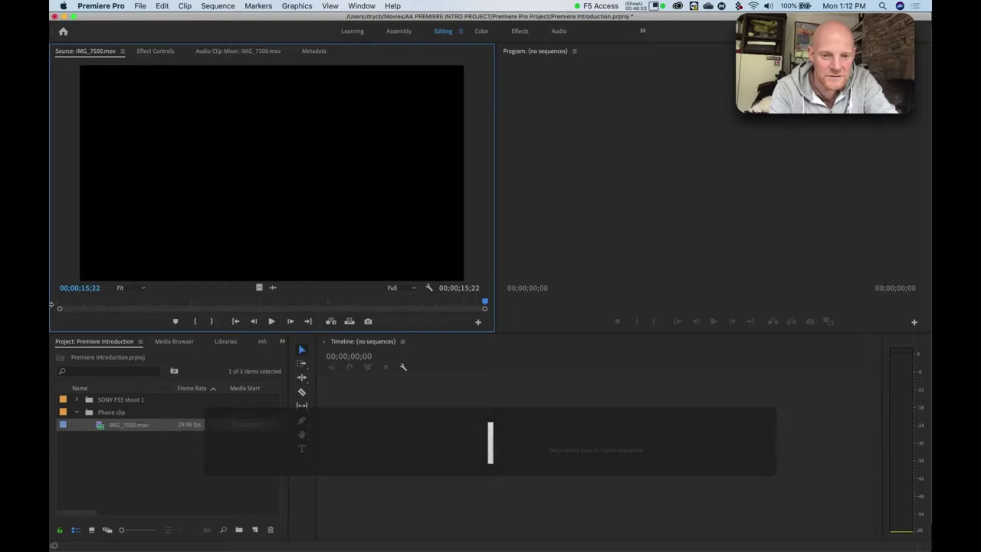
key("j")
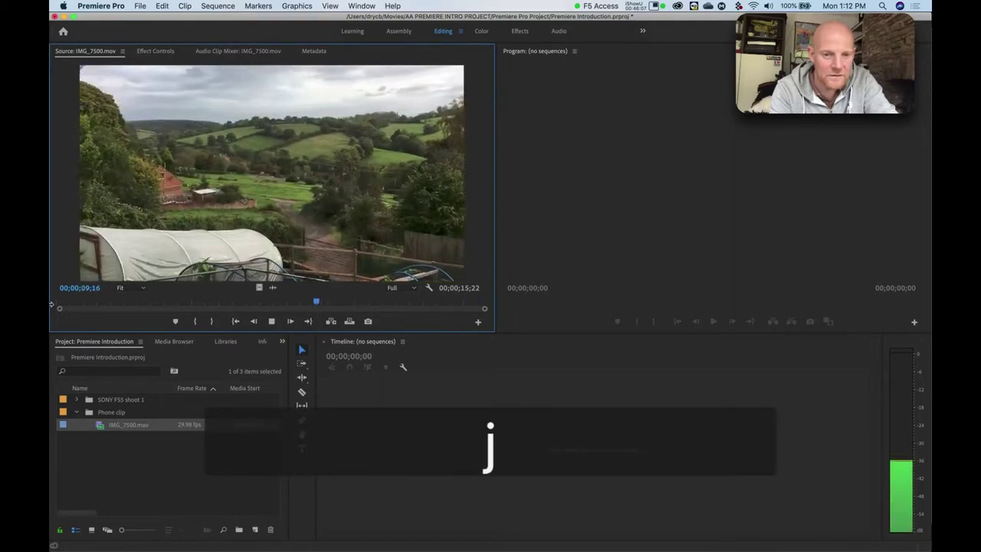
key("k")
key("l")
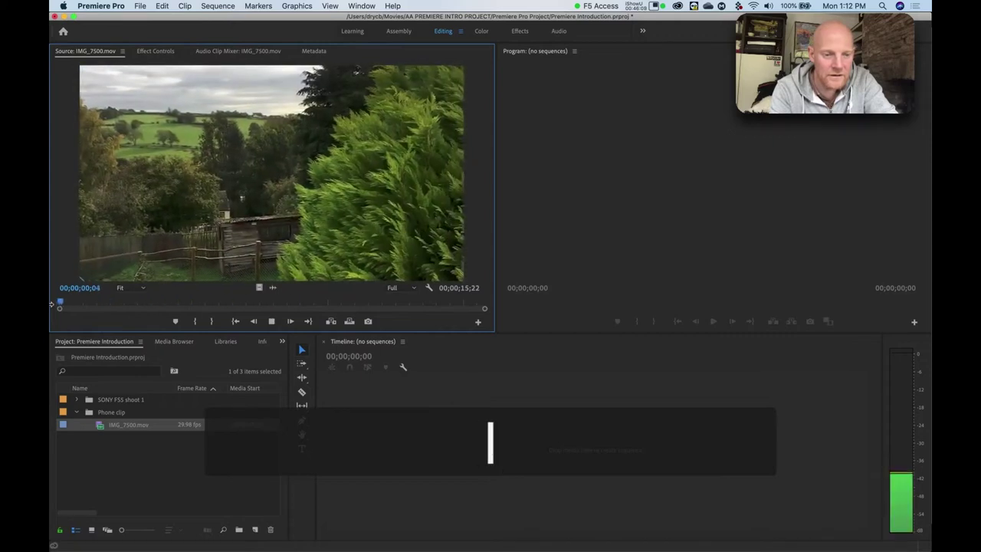
key("k")
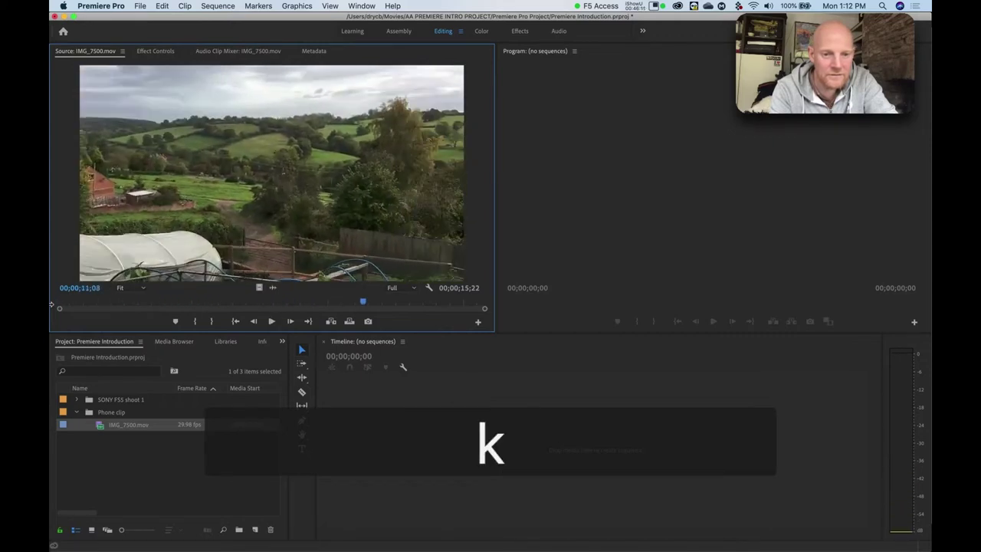
key("j")
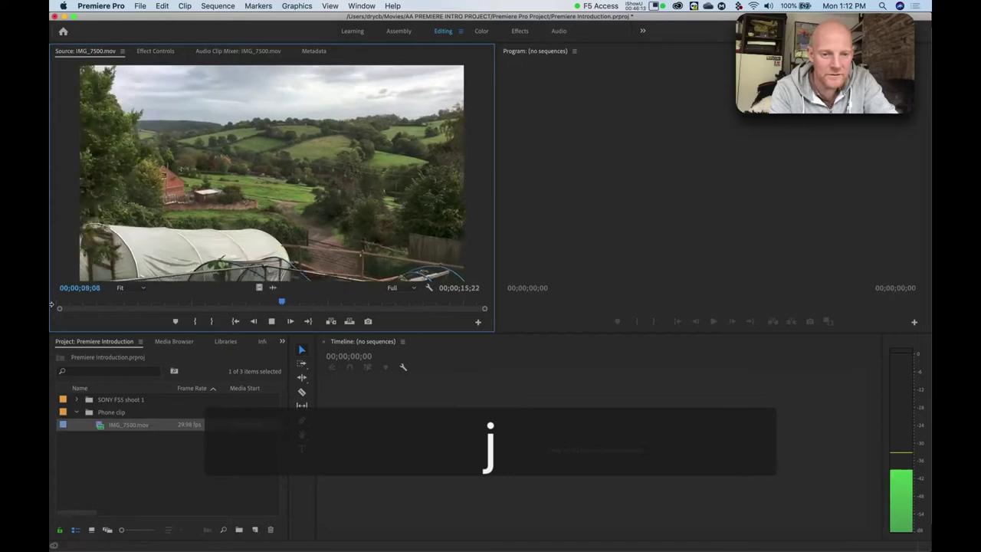
key("k")
key("l")
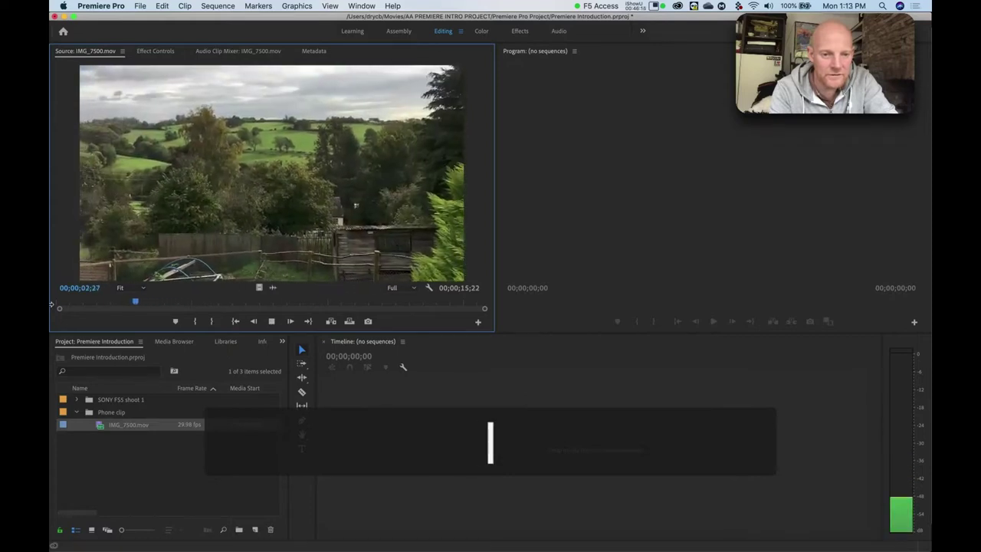
key("k")
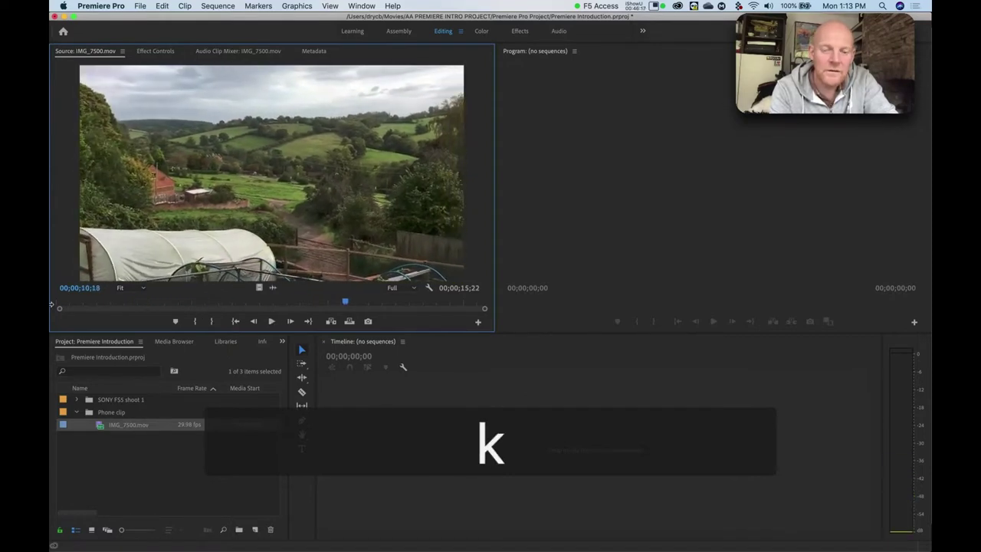
key("j")
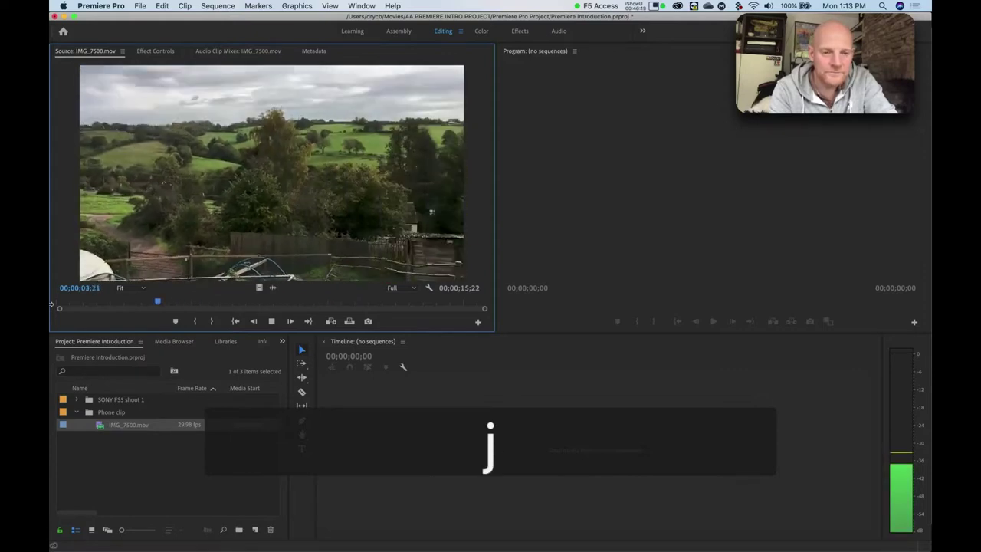
key("k")
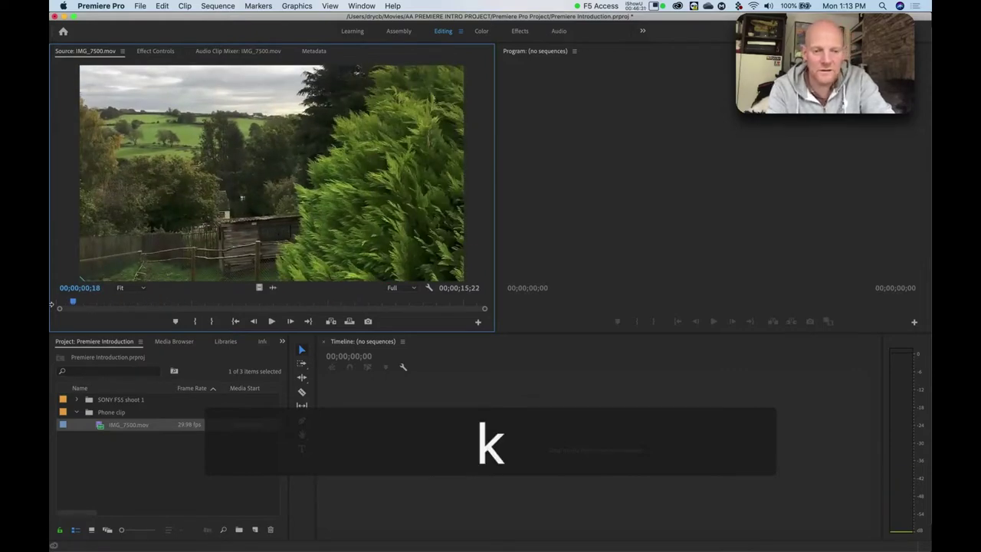
left_click(53, 305)
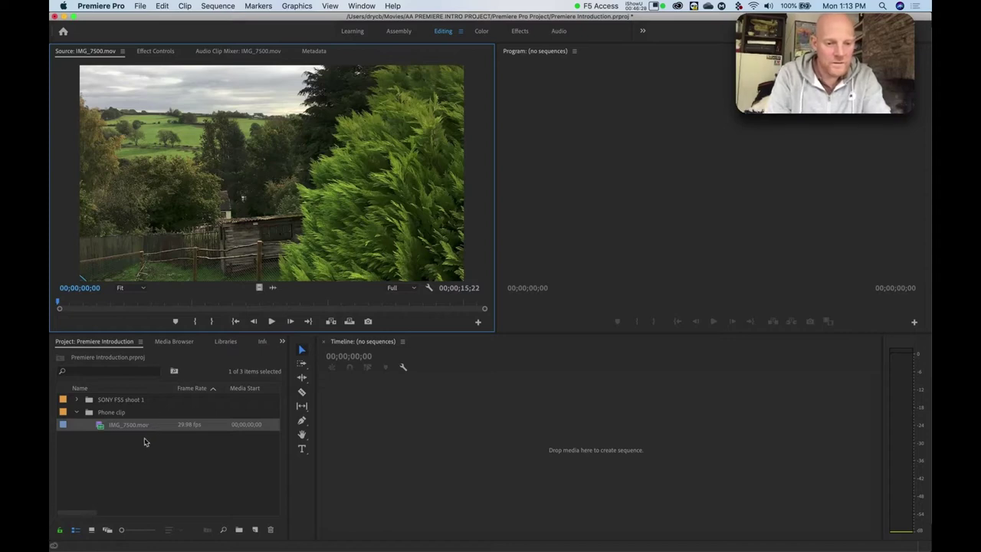
Switch back to PowerPoint and advance to the 'Premiere part 1 – Logging Footage' slide.
key("super")
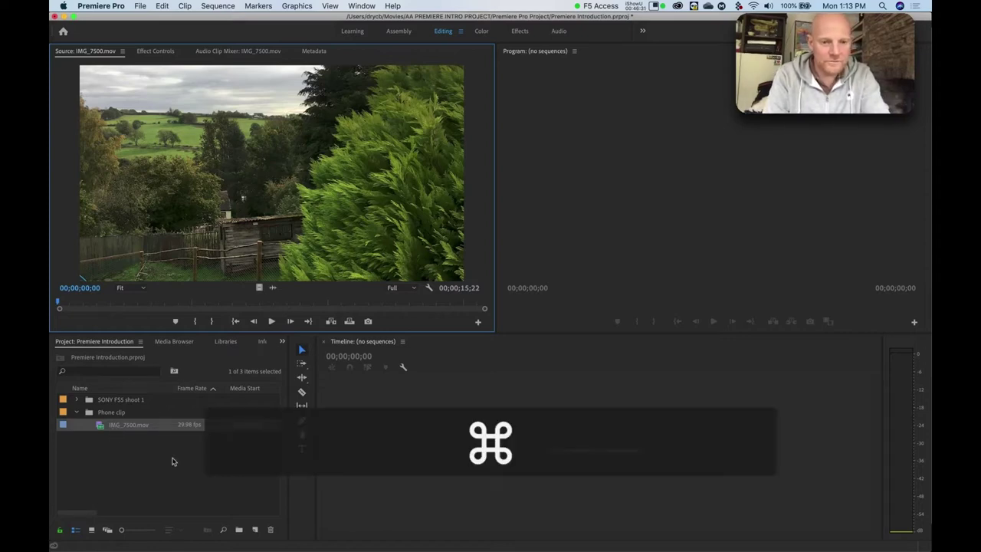
key("super+Tab")
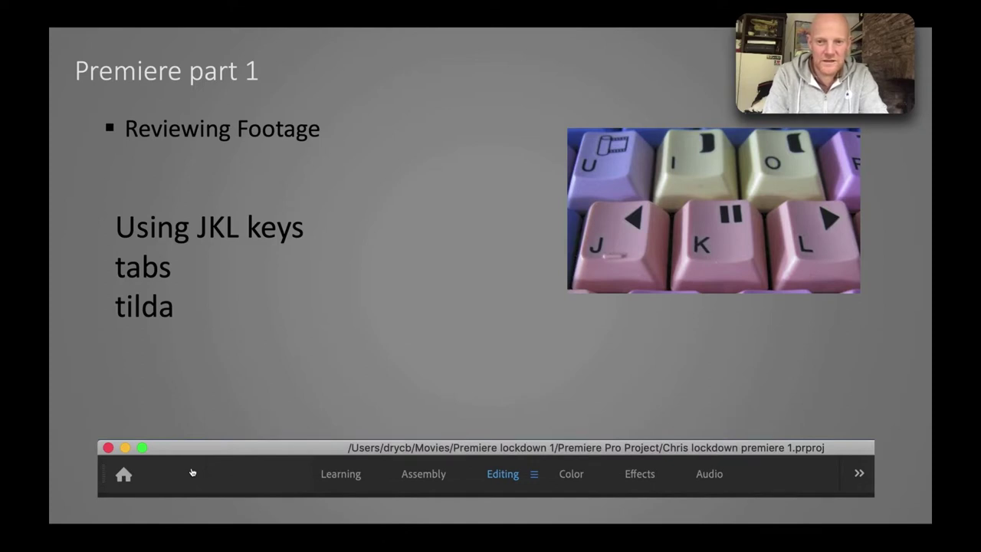
key("Right")
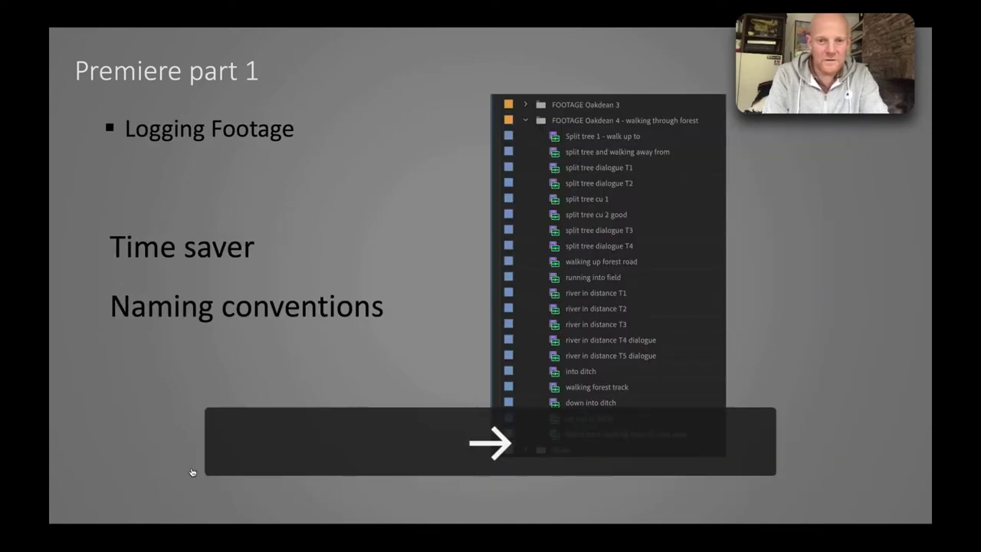